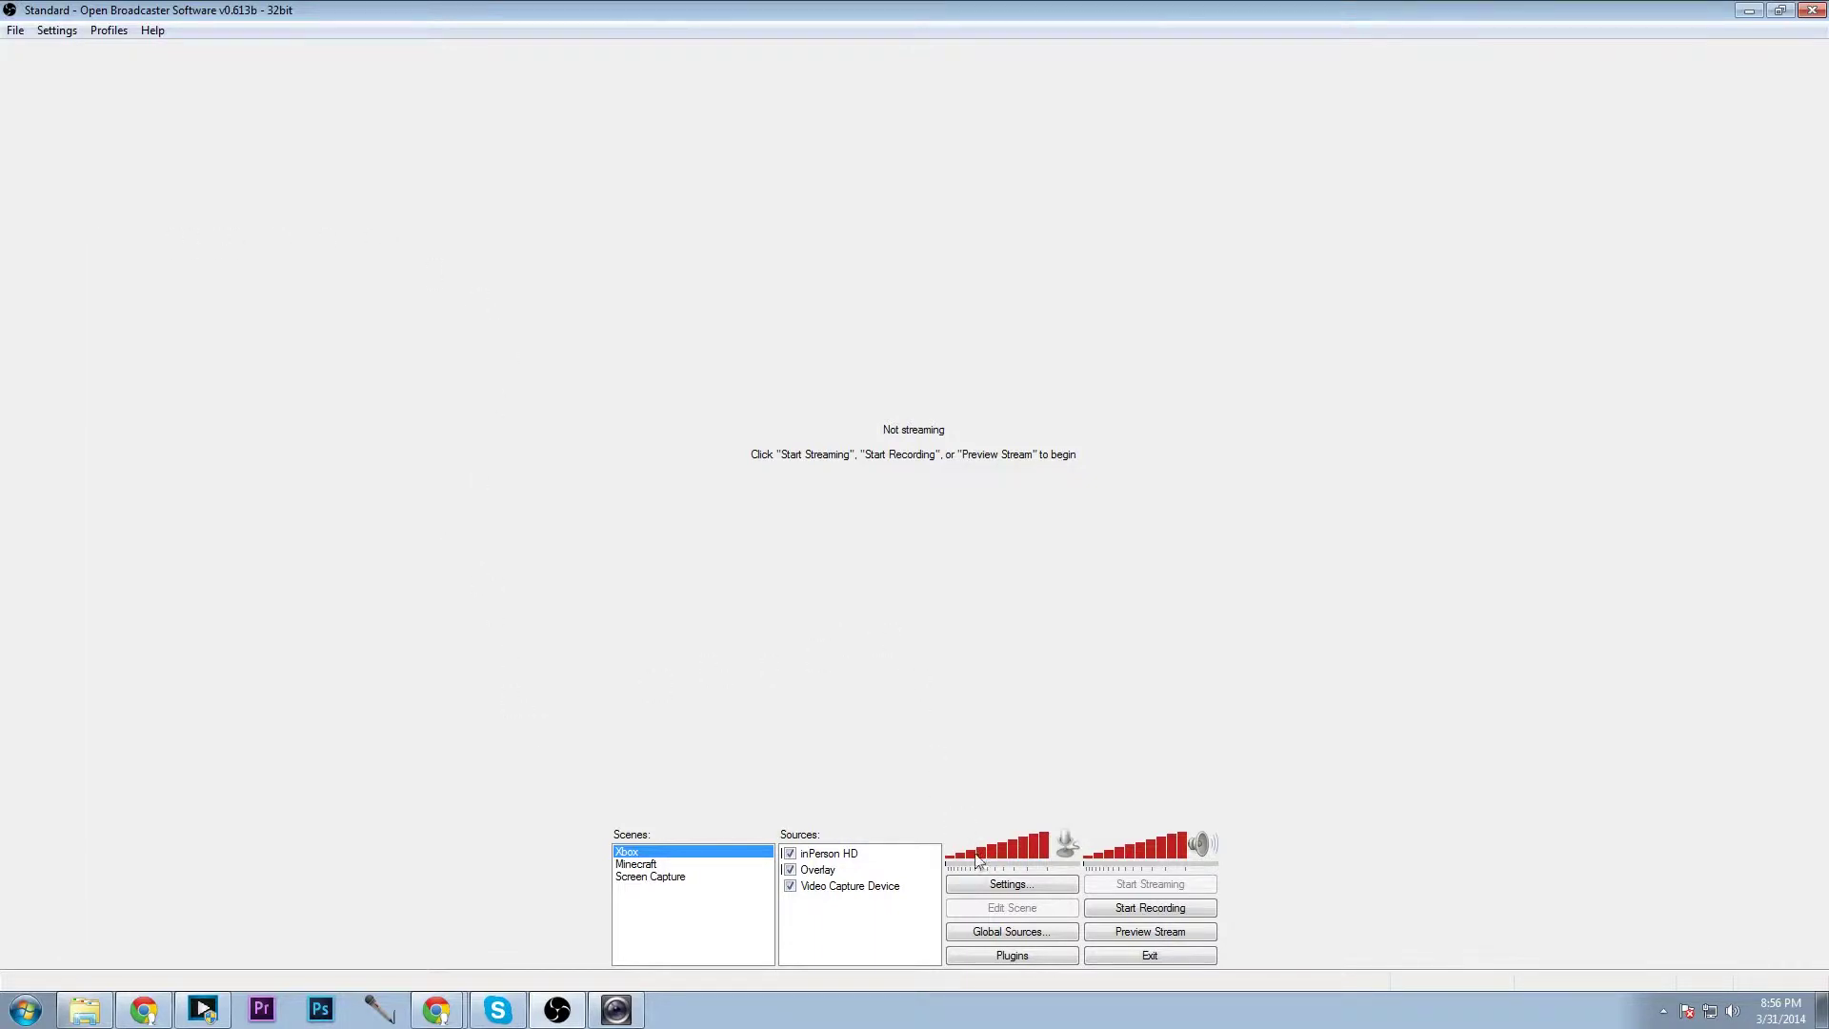
# Open the OBS Settings dialog, which starts on the General page with Language English
pyautogui.click(979, 891)
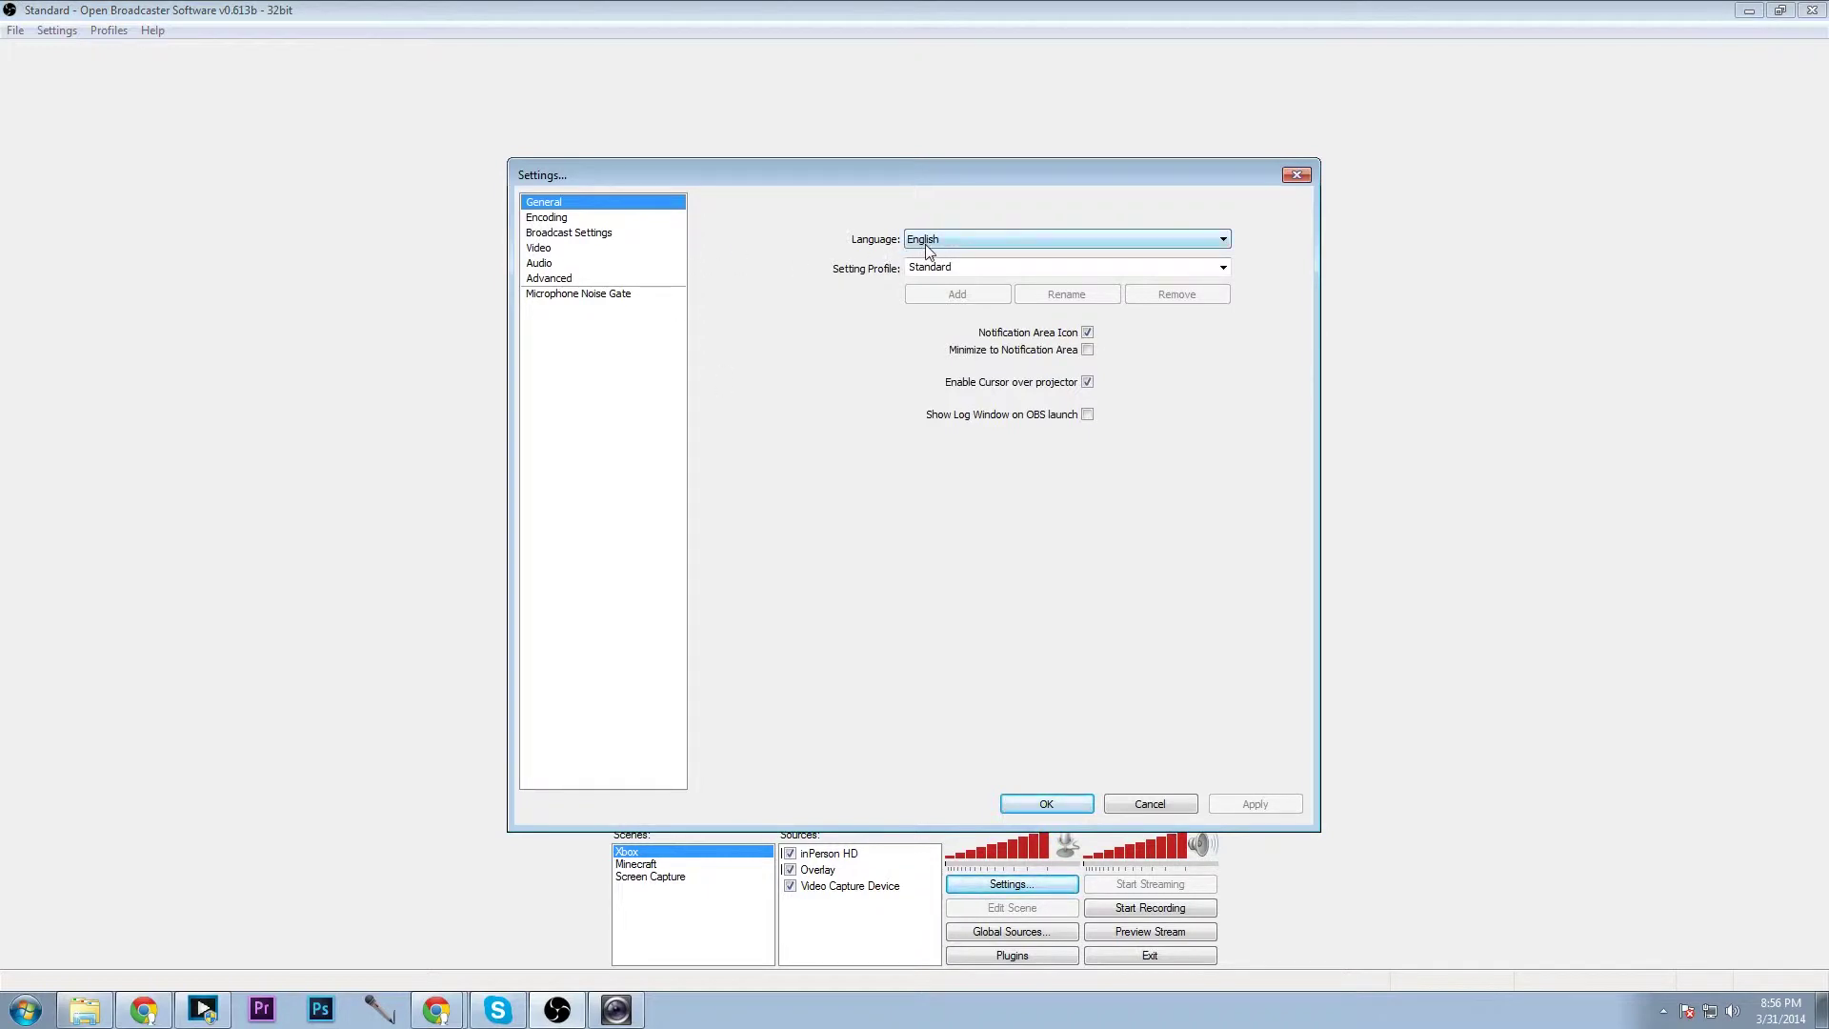
# Go to the Encoding settings and turn off CBR for the x264 encoder
pyautogui.click(583, 219)
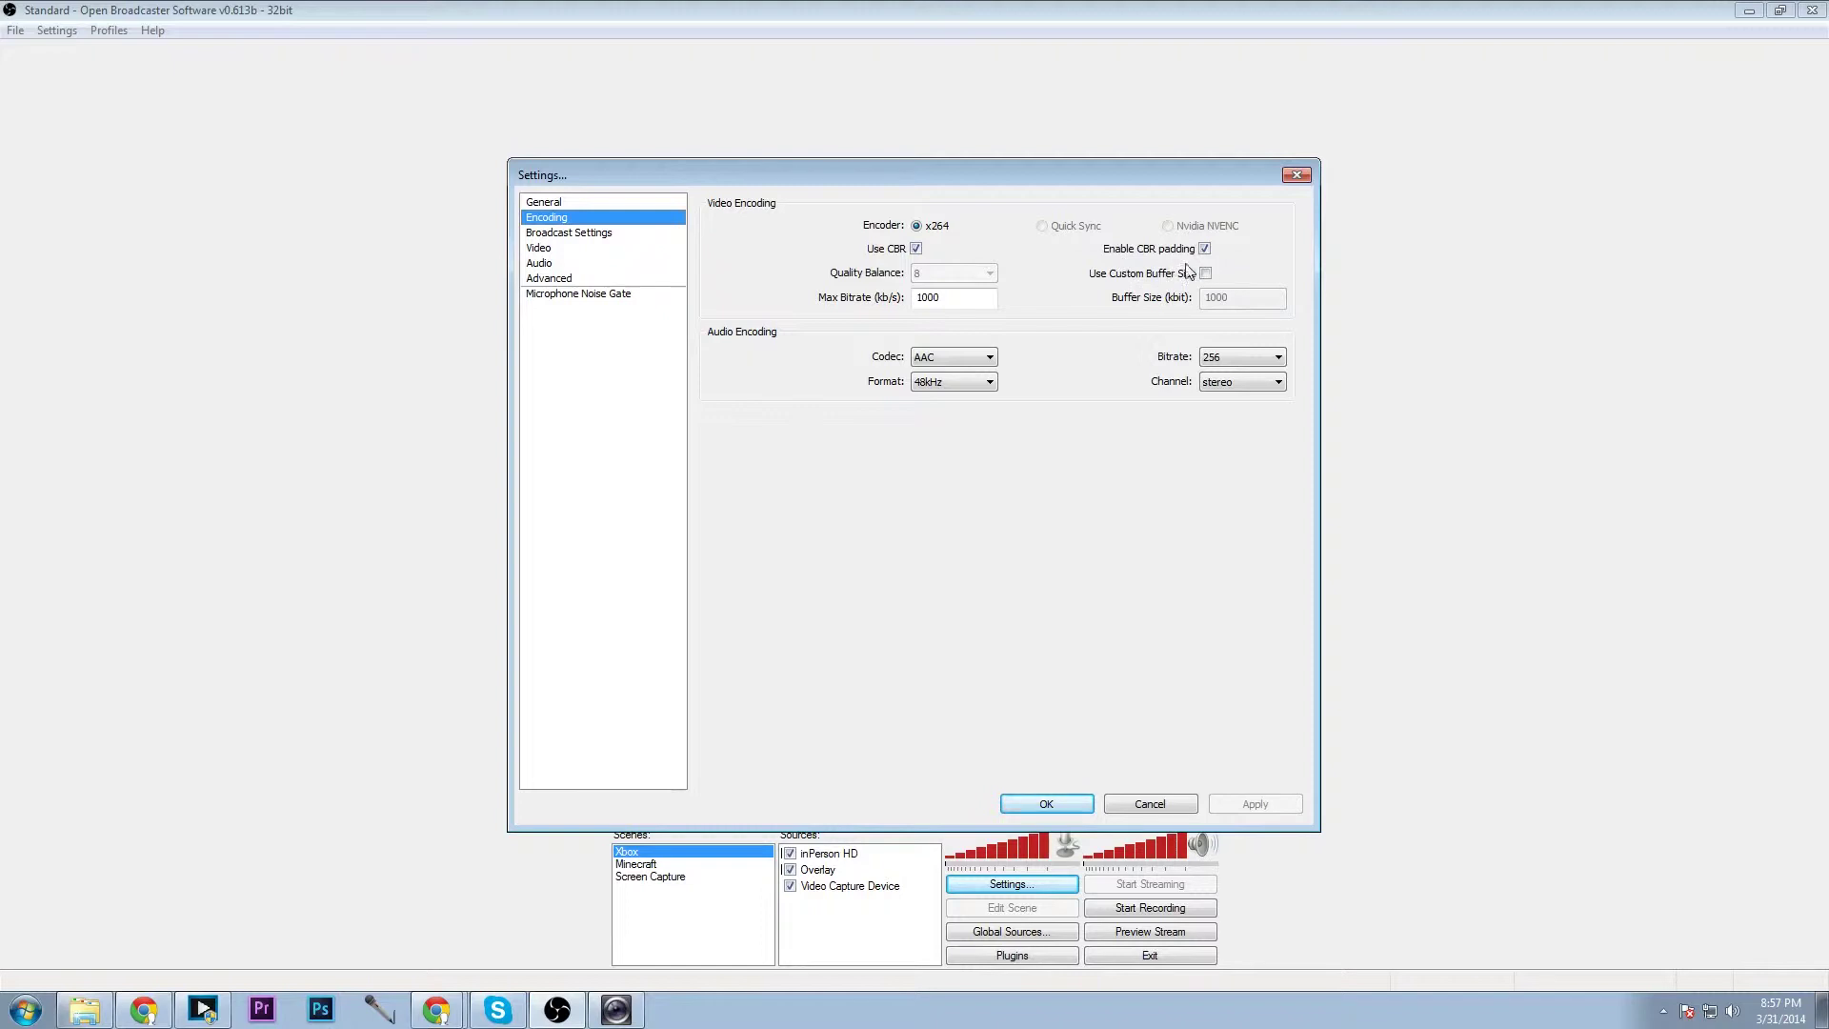
pyautogui.click(917, 250)
# Set Quality Balance to 10, turn CBR back on, and enter 3000 as Max Bitrate
pyautogui.click(921, 276)
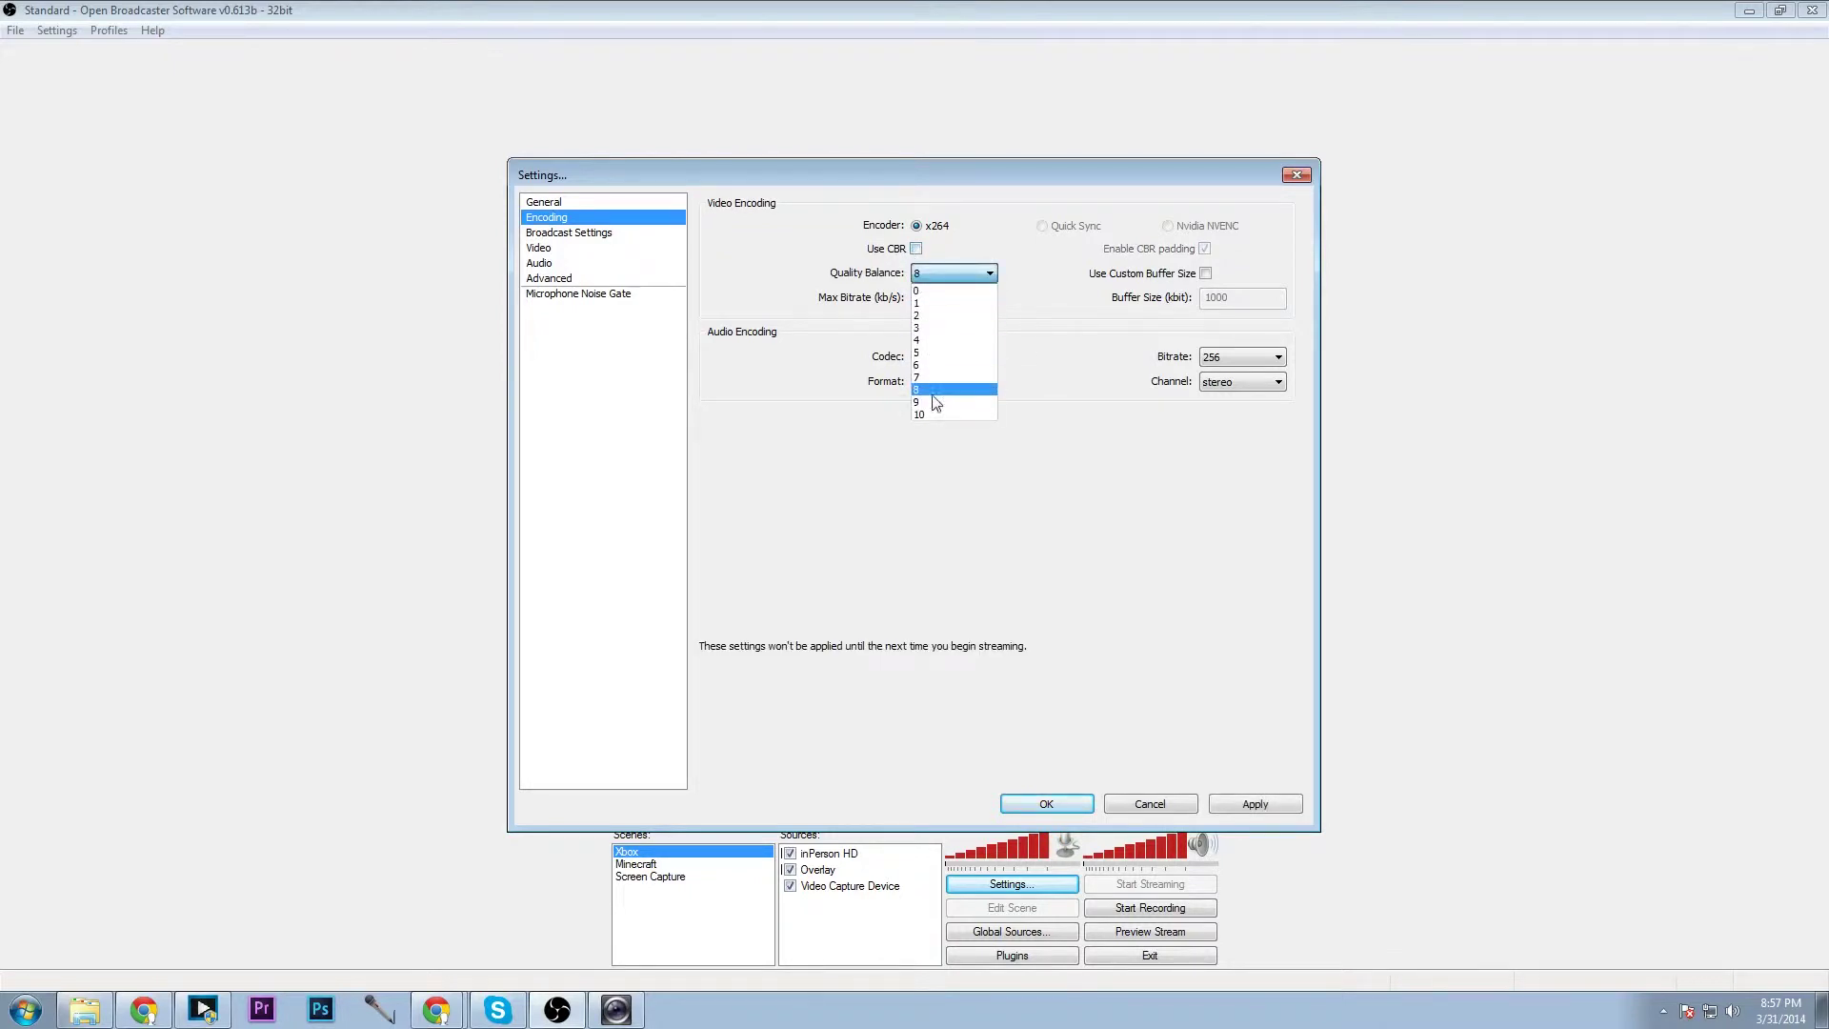
pyautogui.click(924, 414)
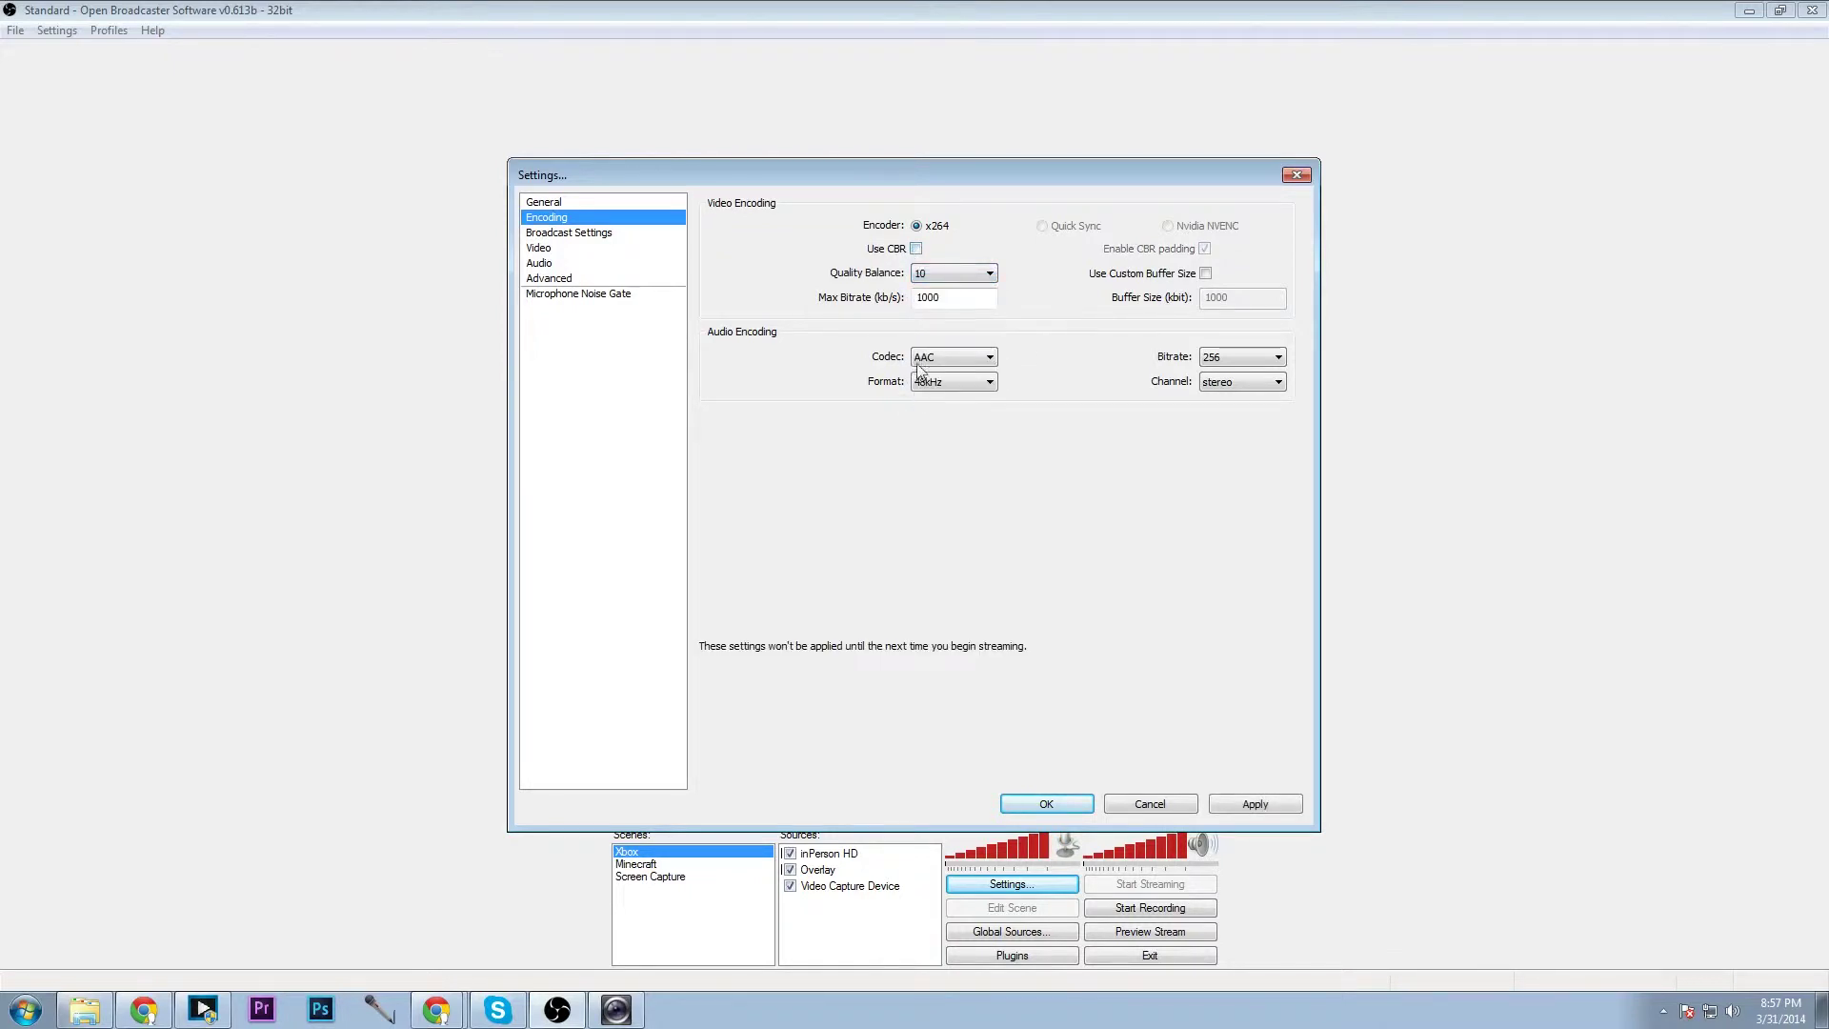
pyautogui.click(916, 248)
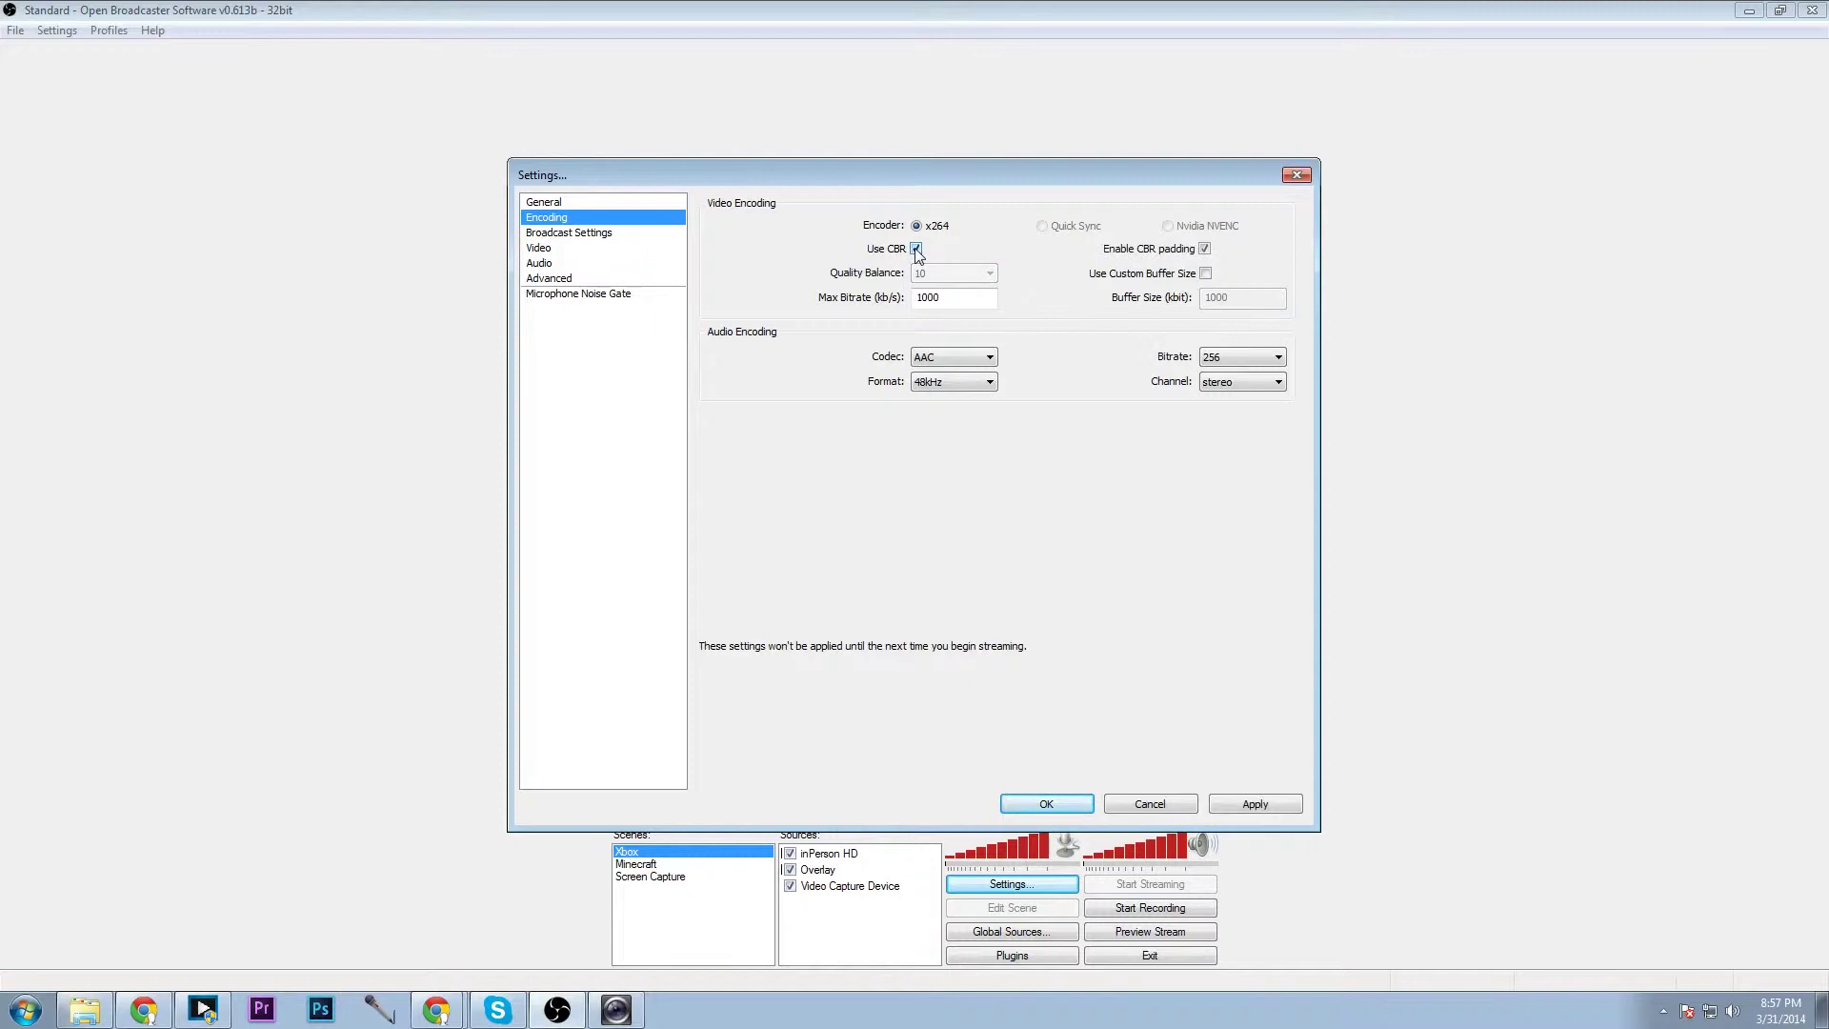
pyautogui.doubleClick(929, 298)
pyautogui.write('3000')
# Keep audio bitrate at 256, set audio format to 44.1kHz, and apply the encoding changes
pyautogui.click(1219, 362)
pyautogui.click(1215, 457)
pyautogui.click(949, 400)
pyautogui.click(916, 383)
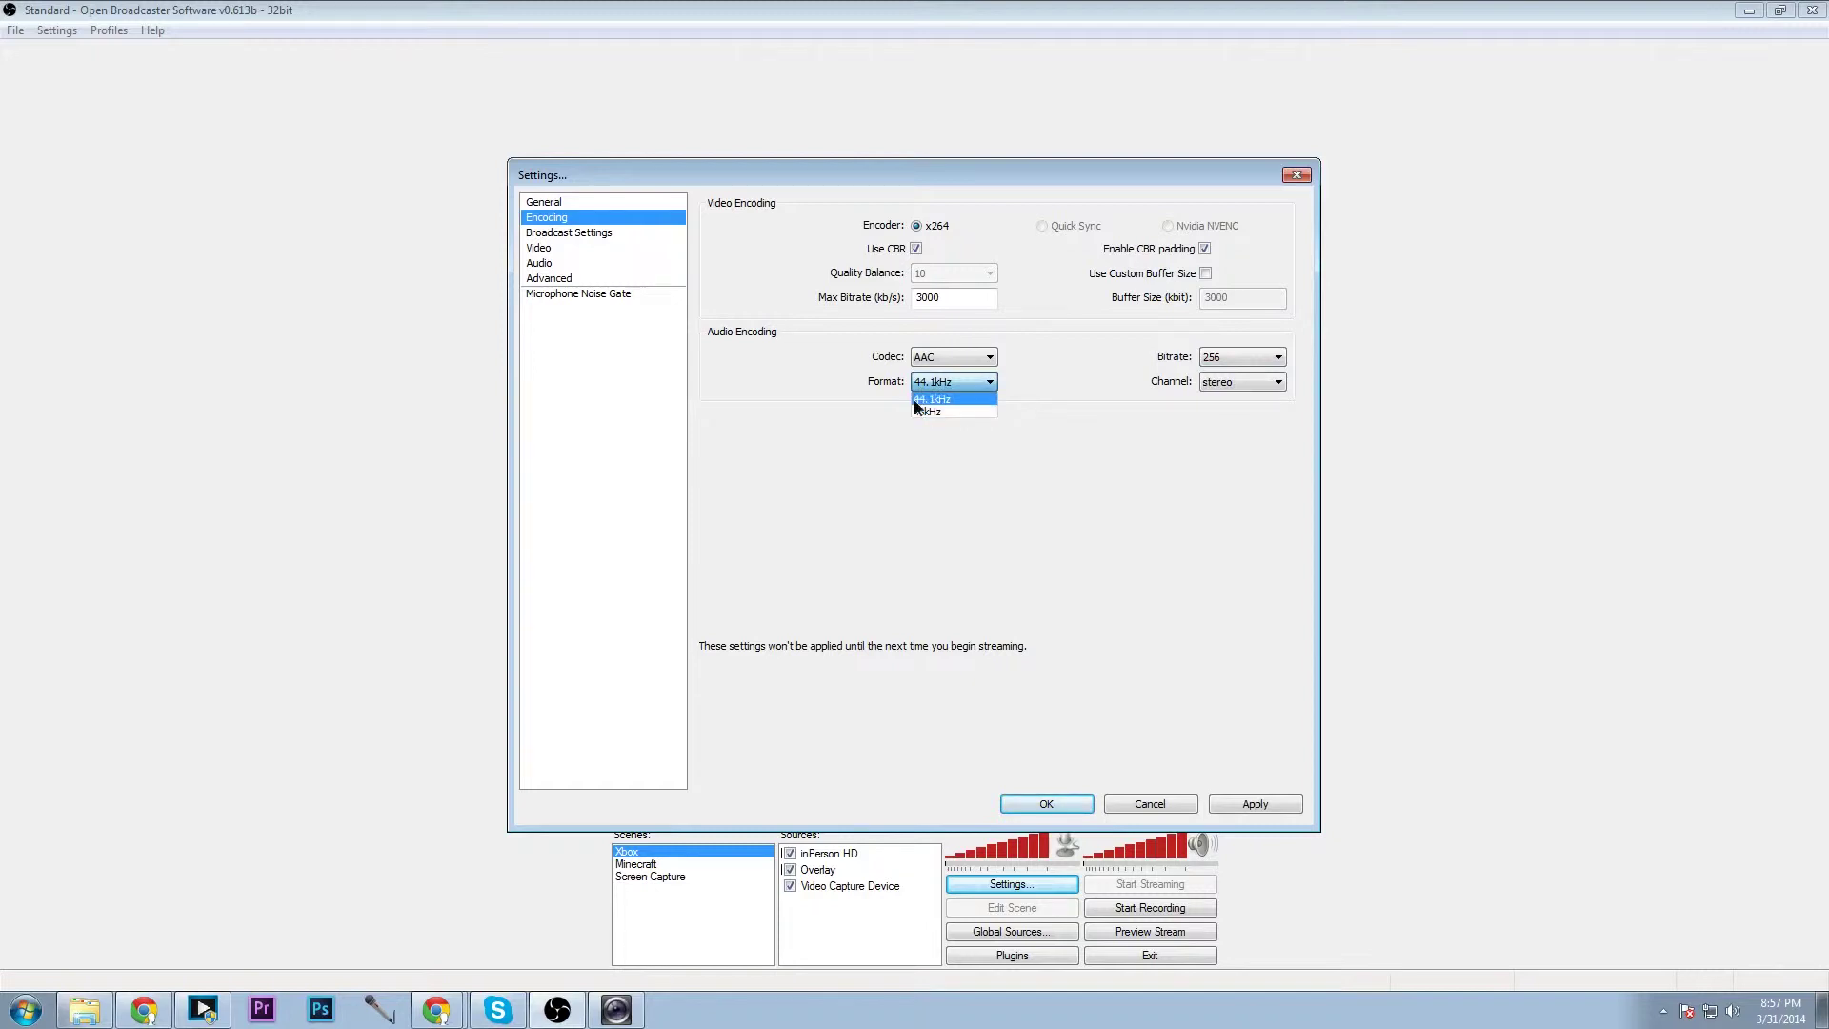
pyautogui.click(914, 398)
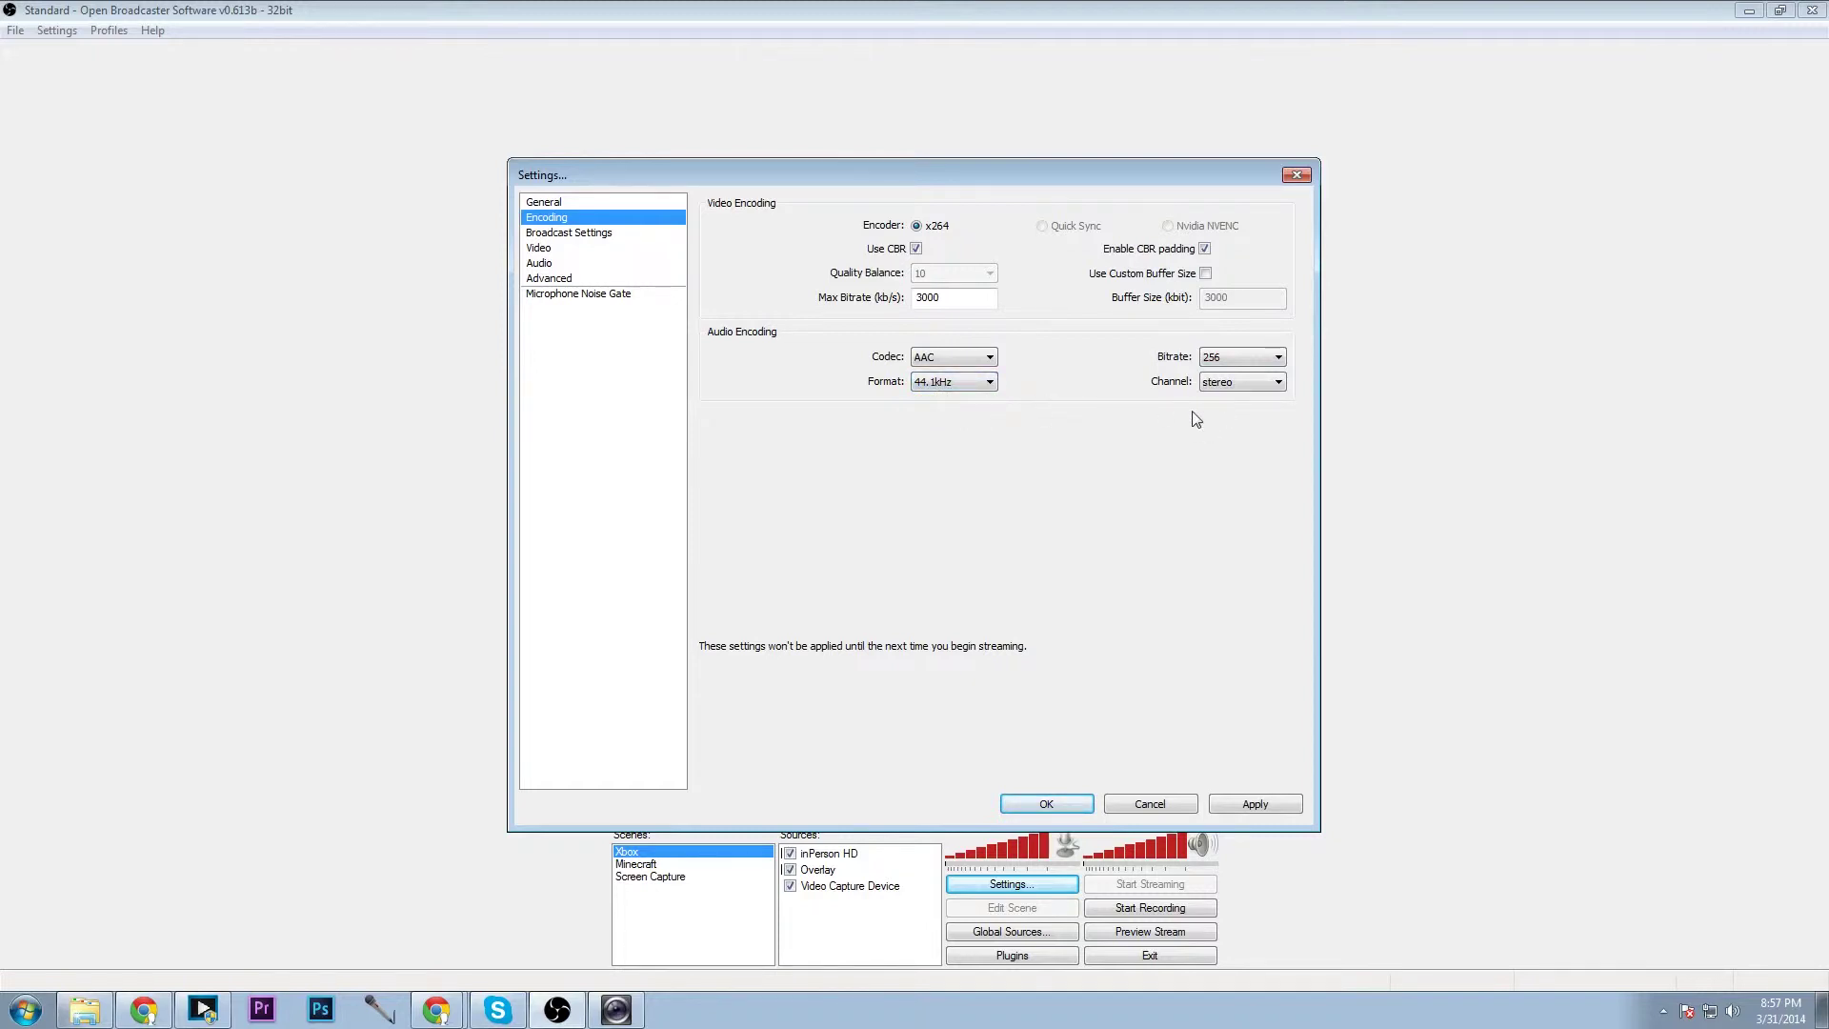
pyautogui.click(1254, 808)
pyautogui.click(576, 233)
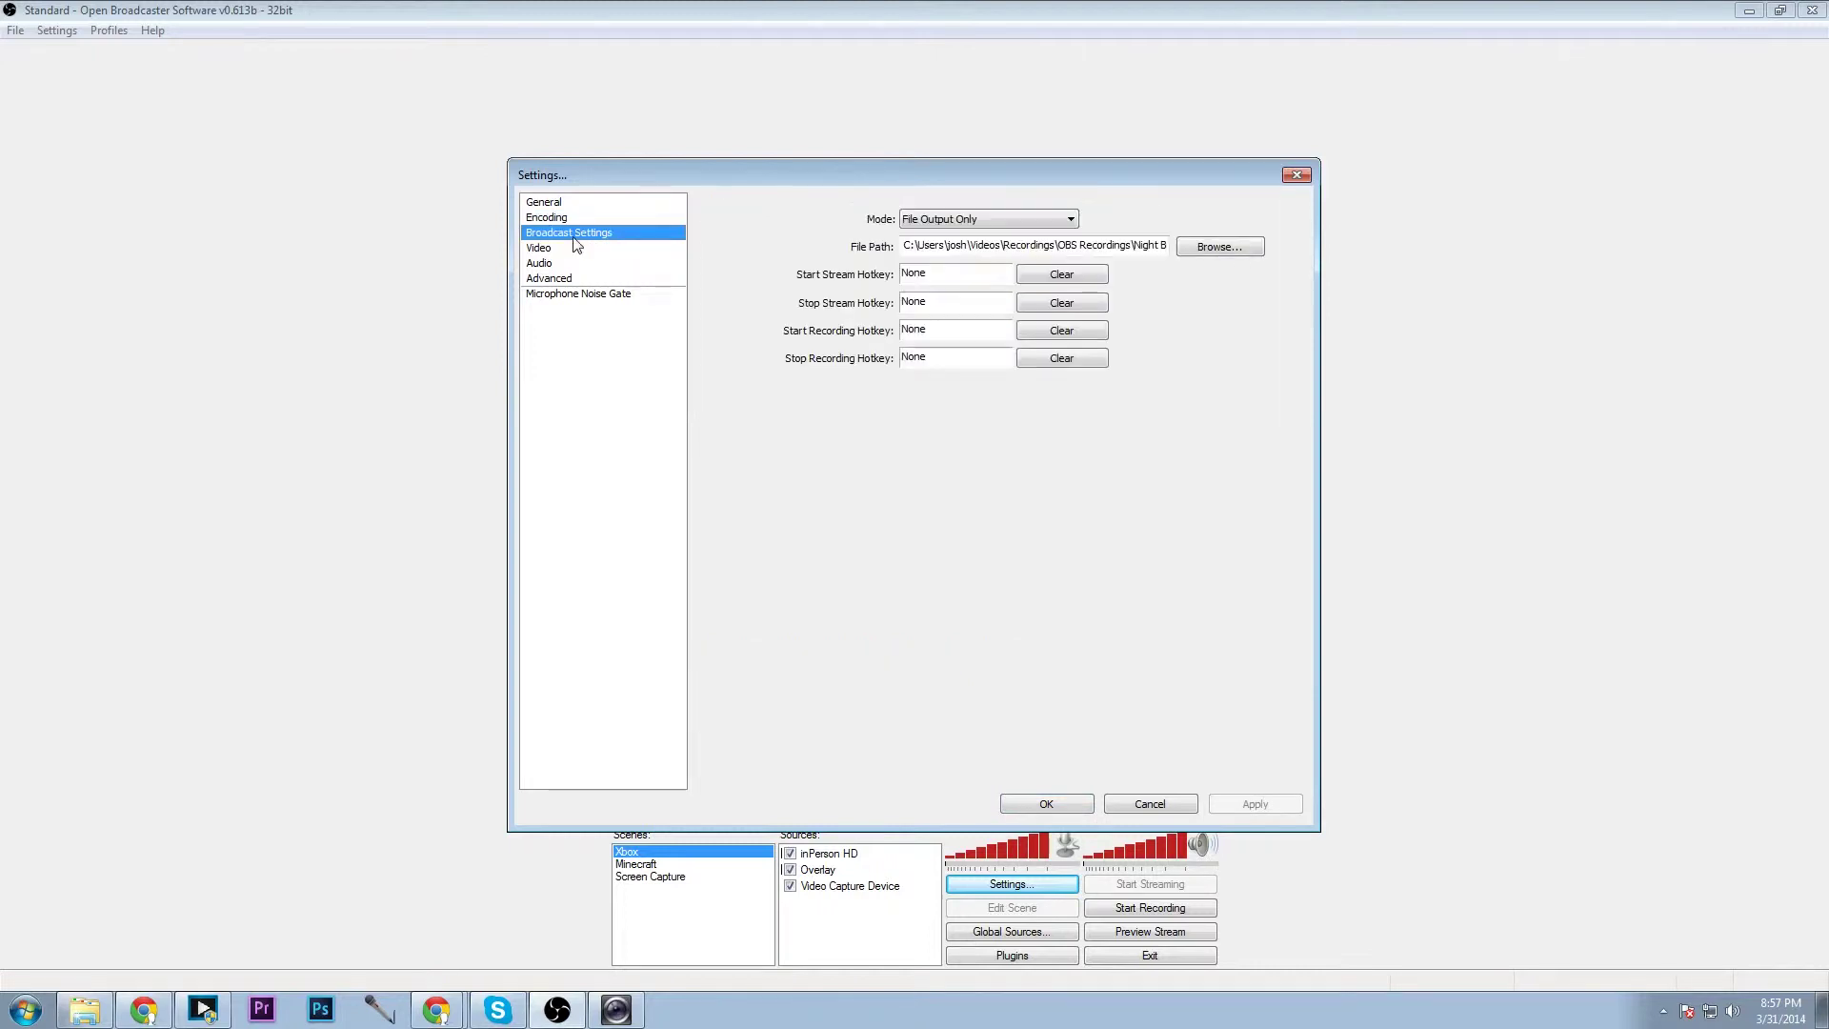
# Keep the broadcast mode at File Output Only and save the settings
pyautogui.click(910, 220)
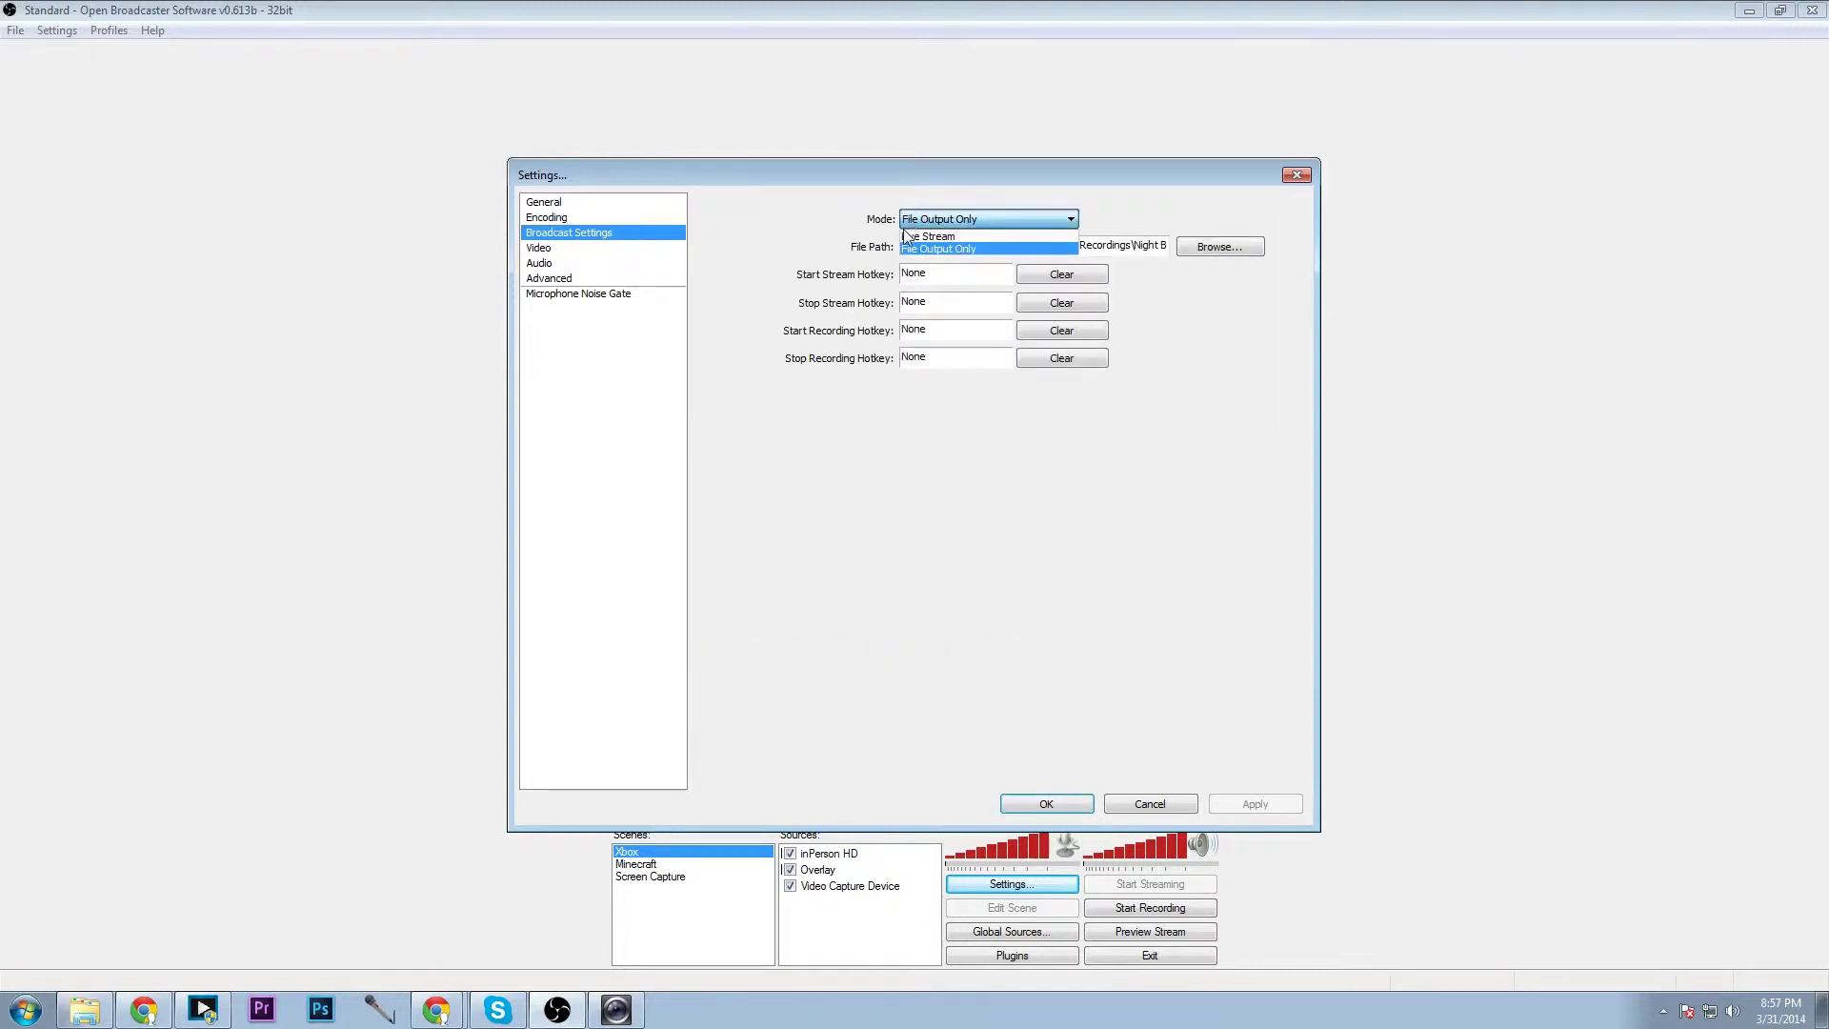
pyautogui.click(908, 237)
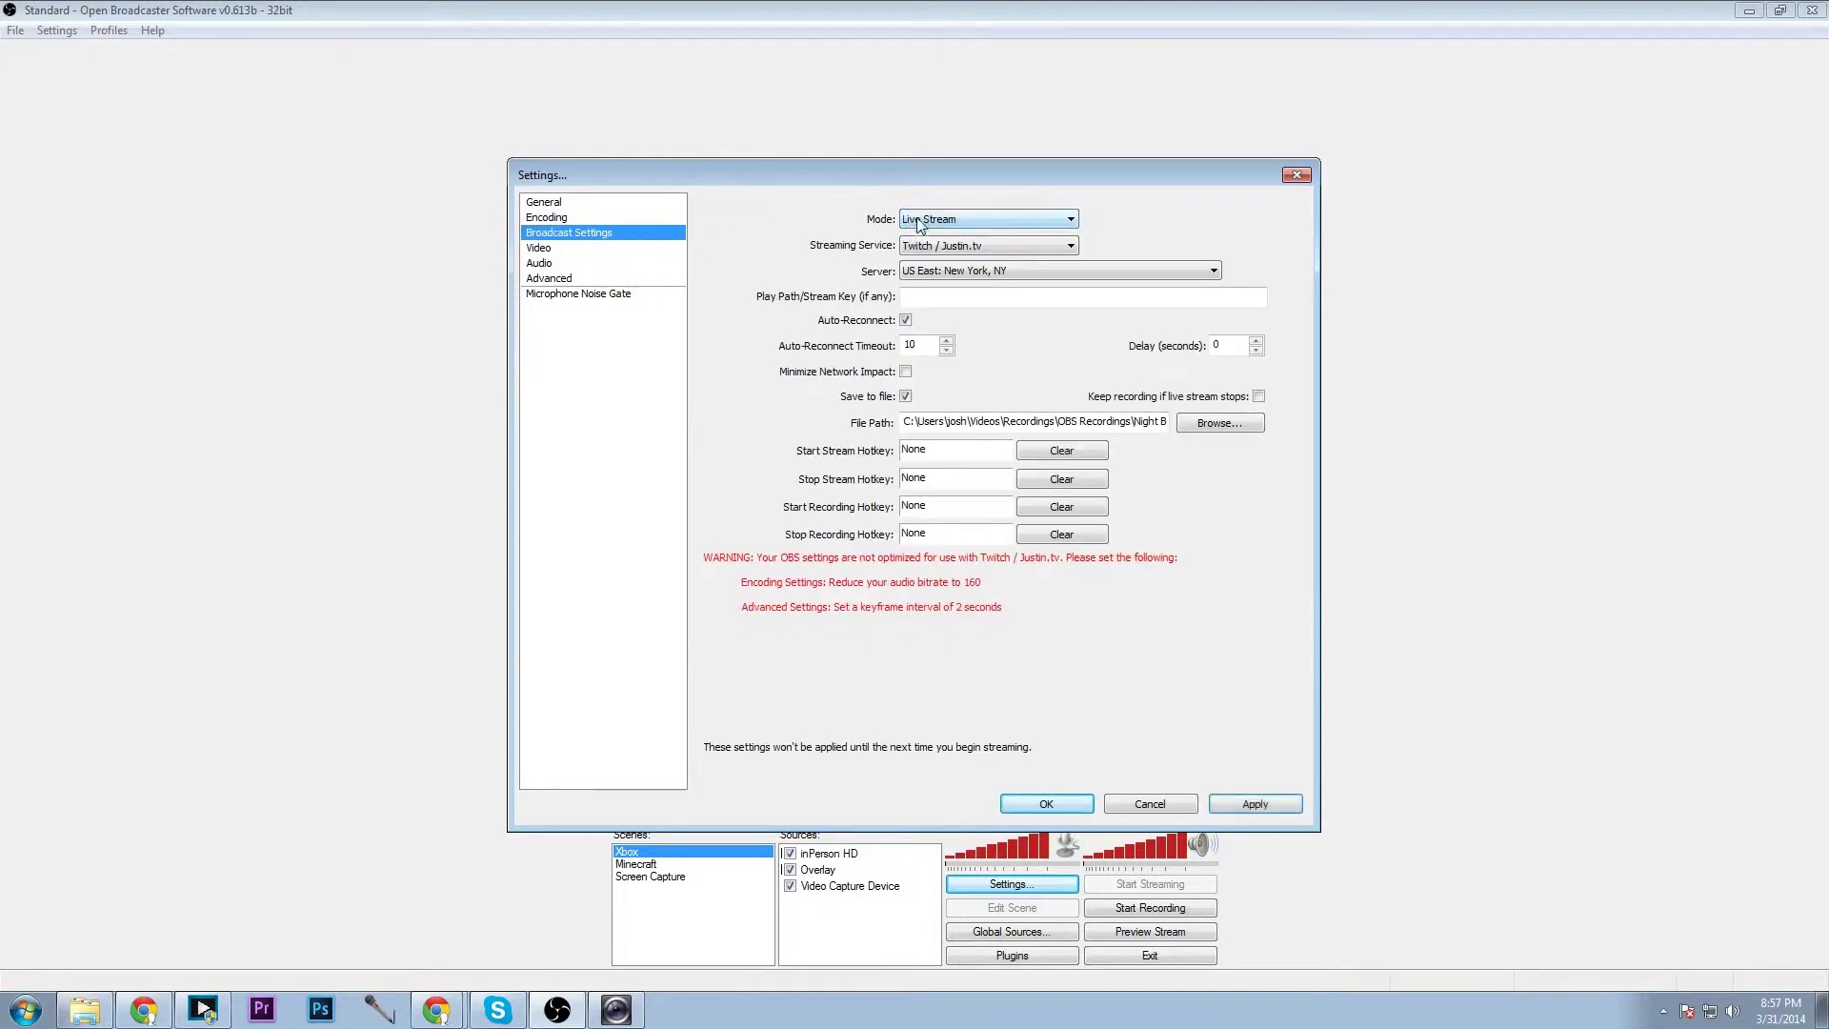
pyautogui.click(924, 222)
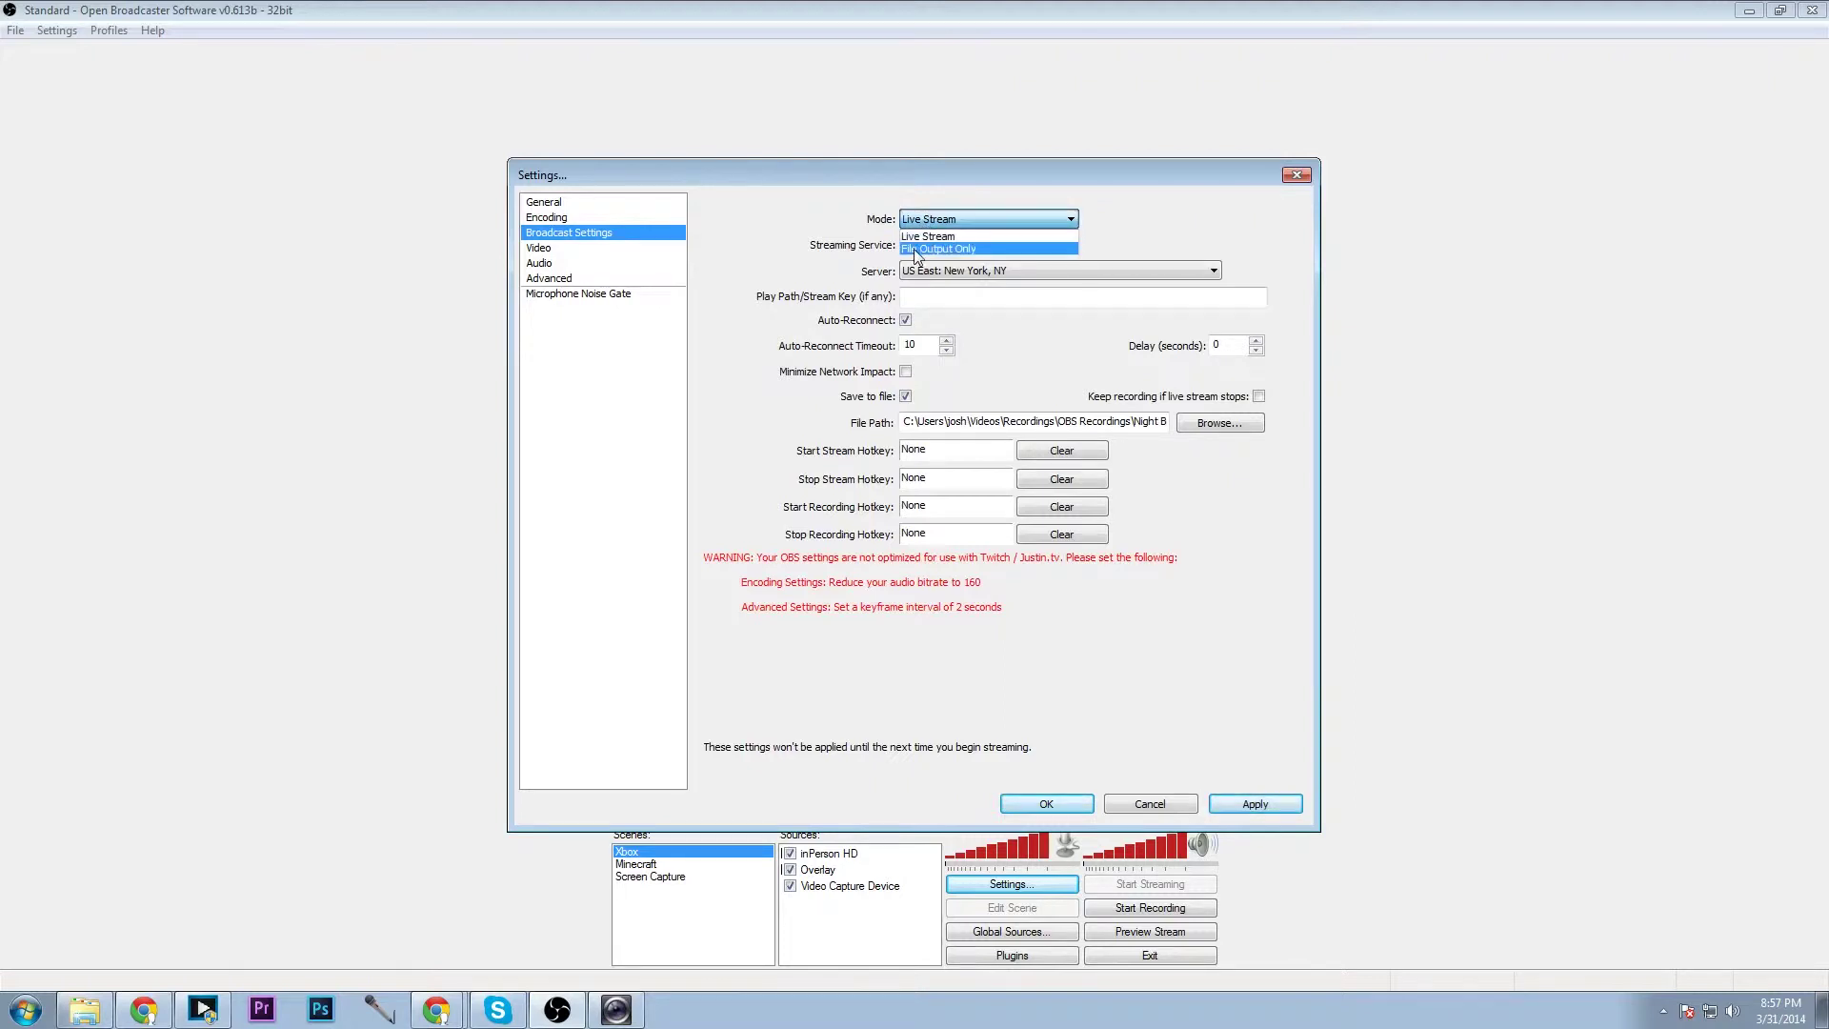
pyautogui.click(917, 249)
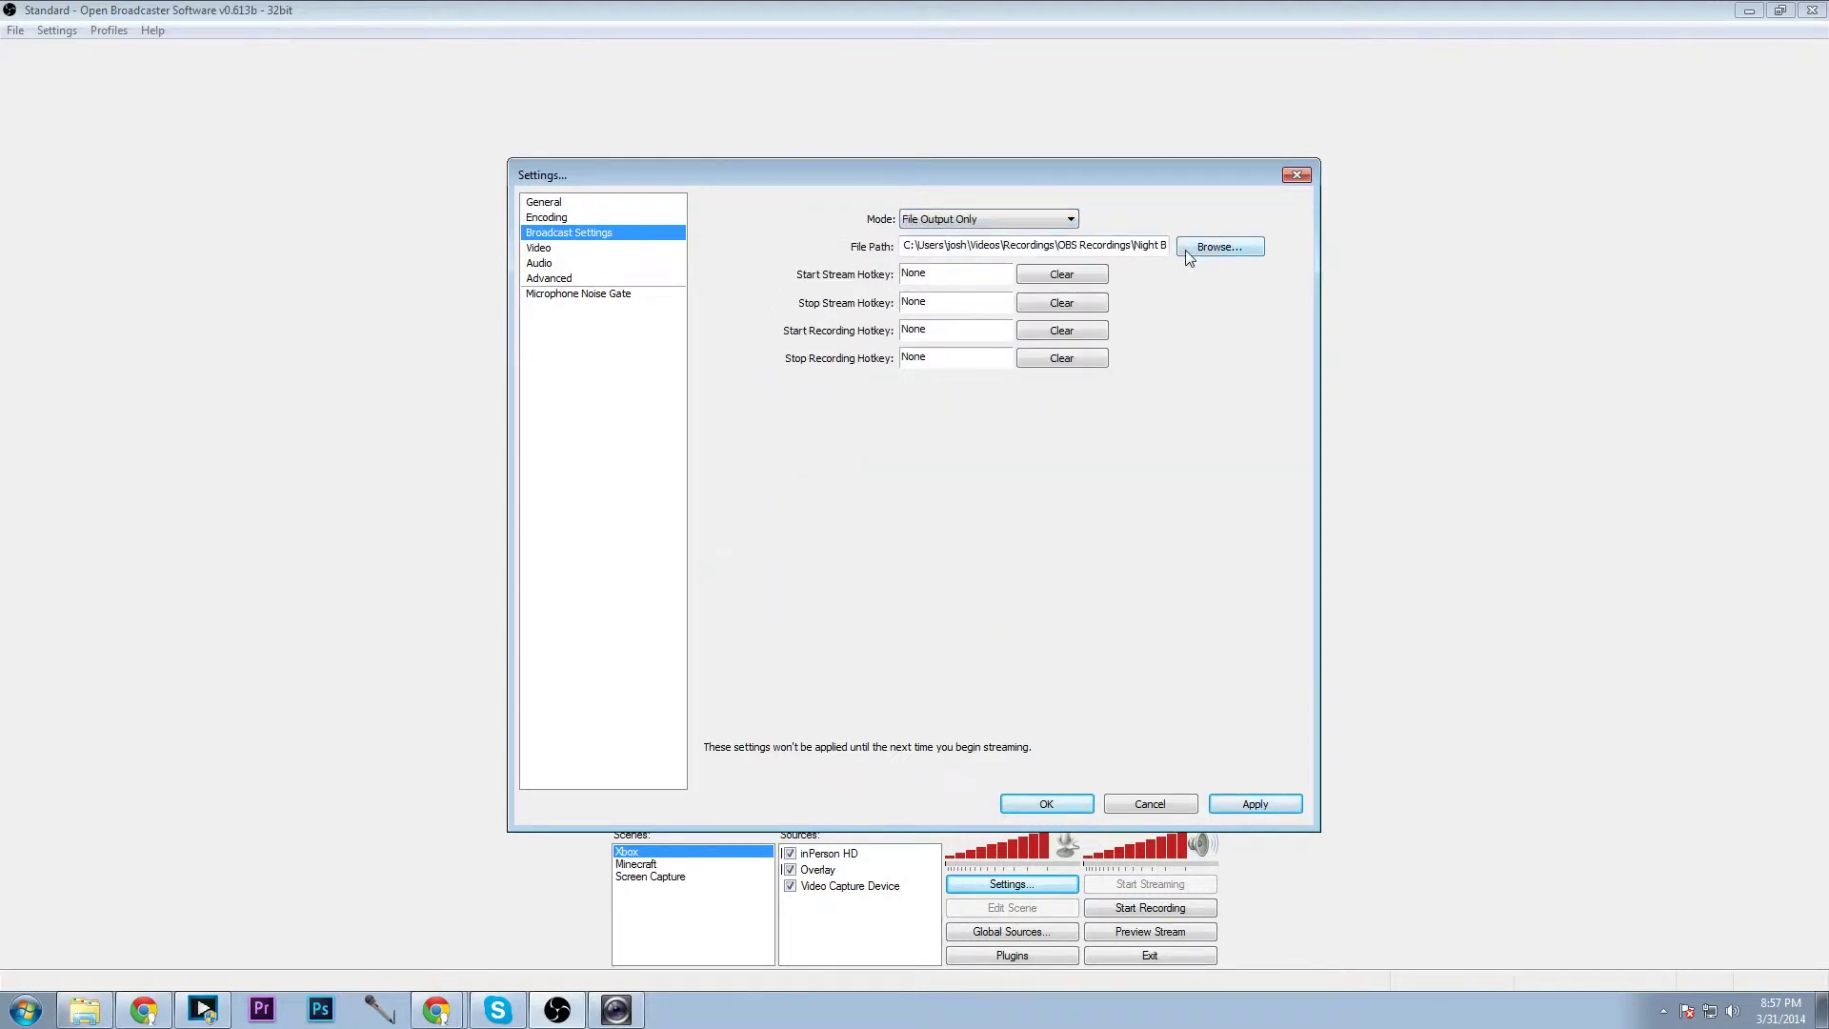
pyautogui.click(585, 249)
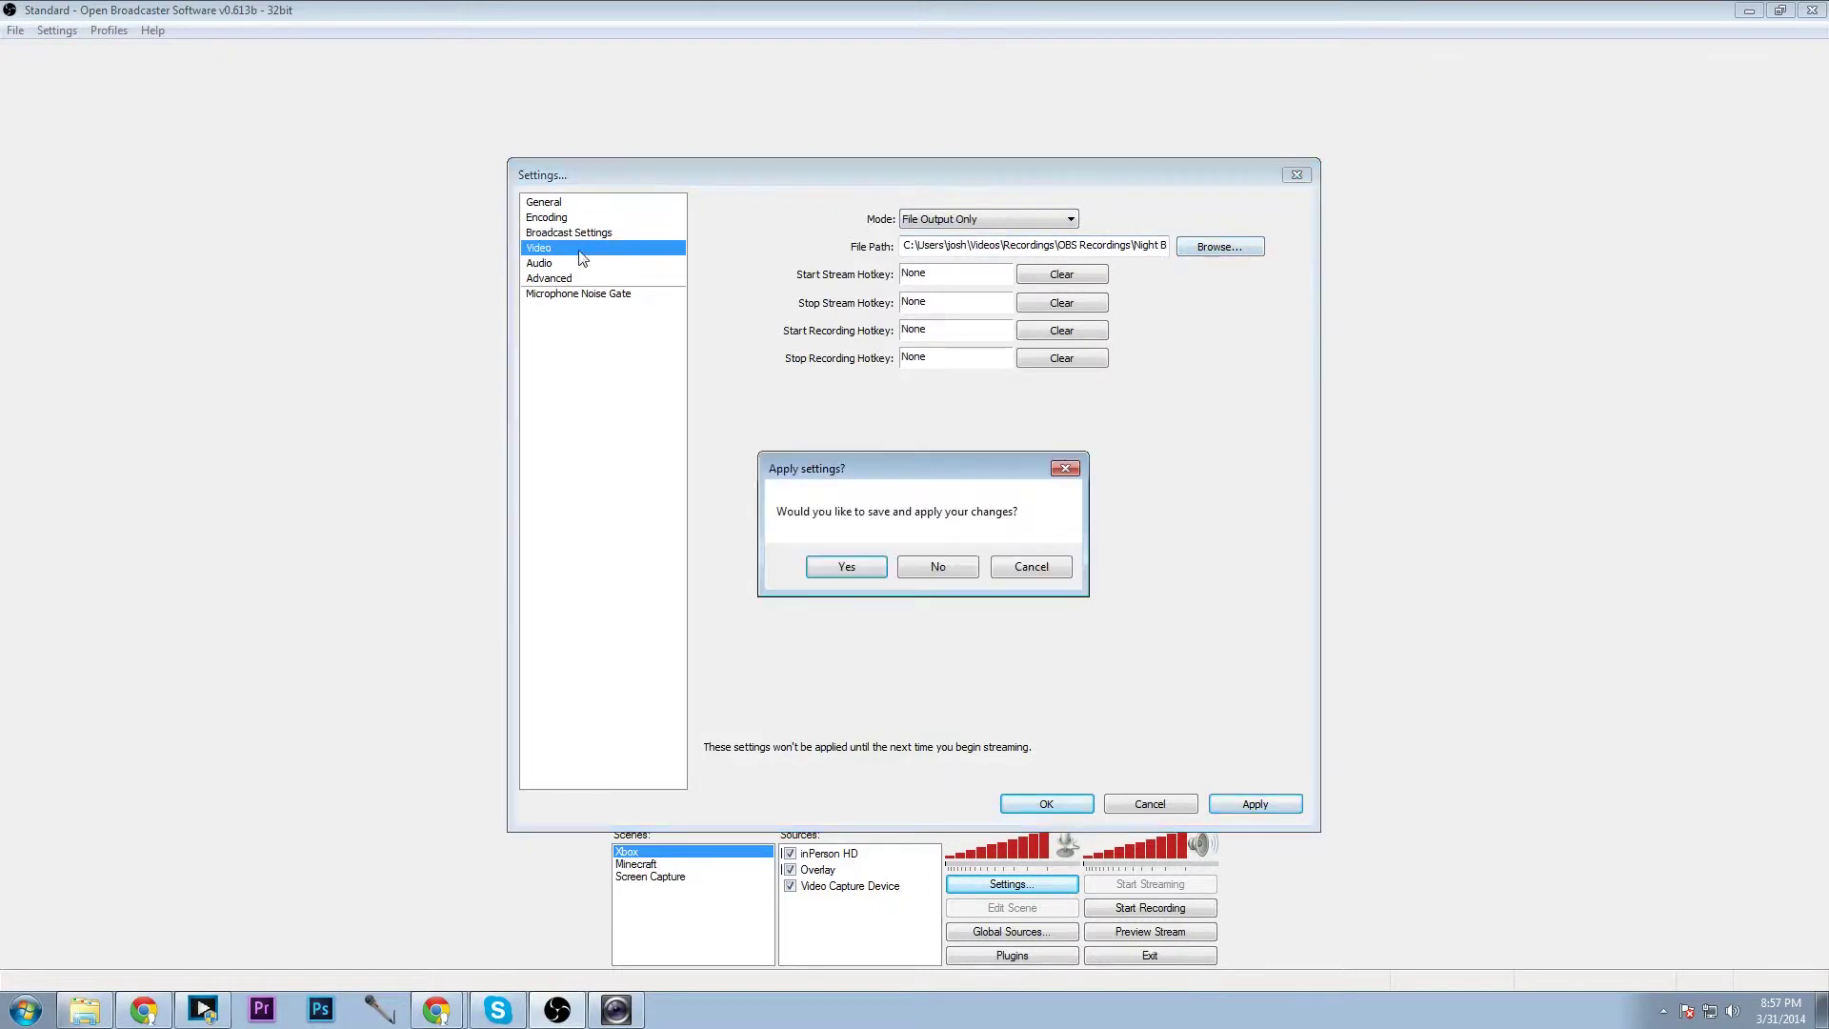
pyautogui.click(846, 567)
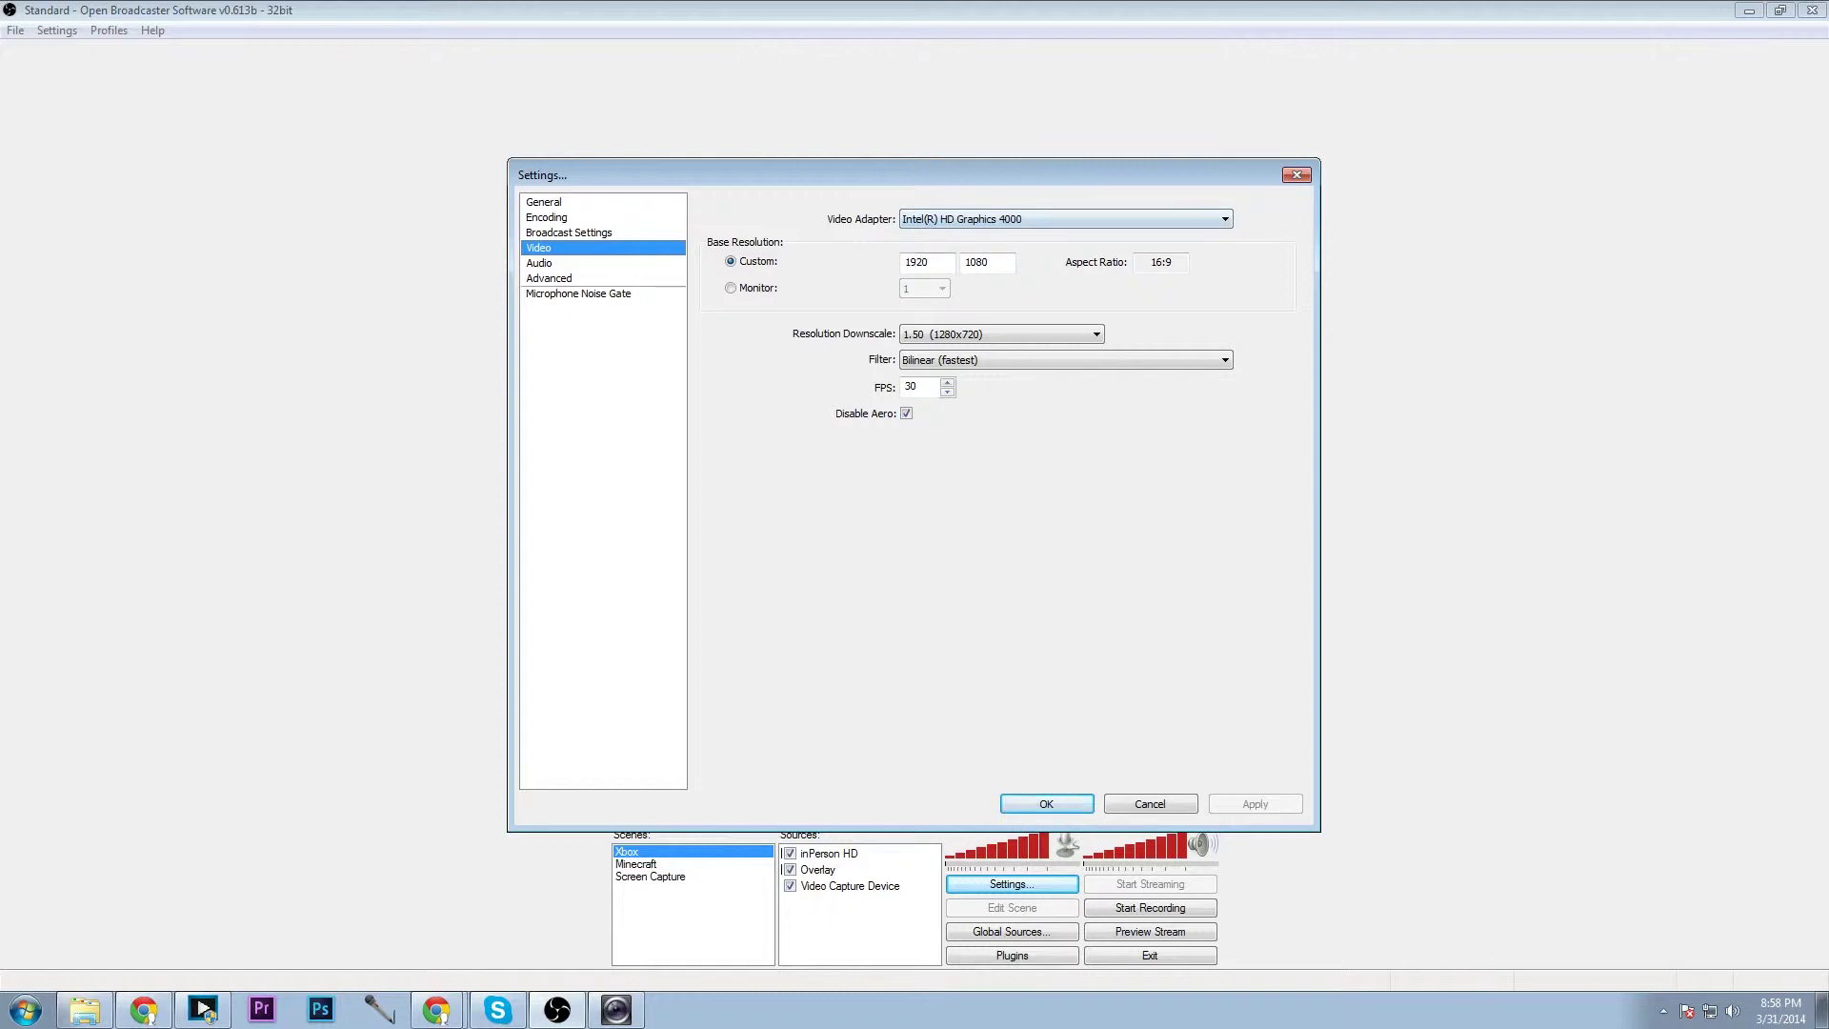
# Edit the custom base resolution width and height values
pyautogui.moveTo(930, 262); pyautogui.dragTo(861, 263)
pyautogui.press('Tab')
pyautogui.write('87')
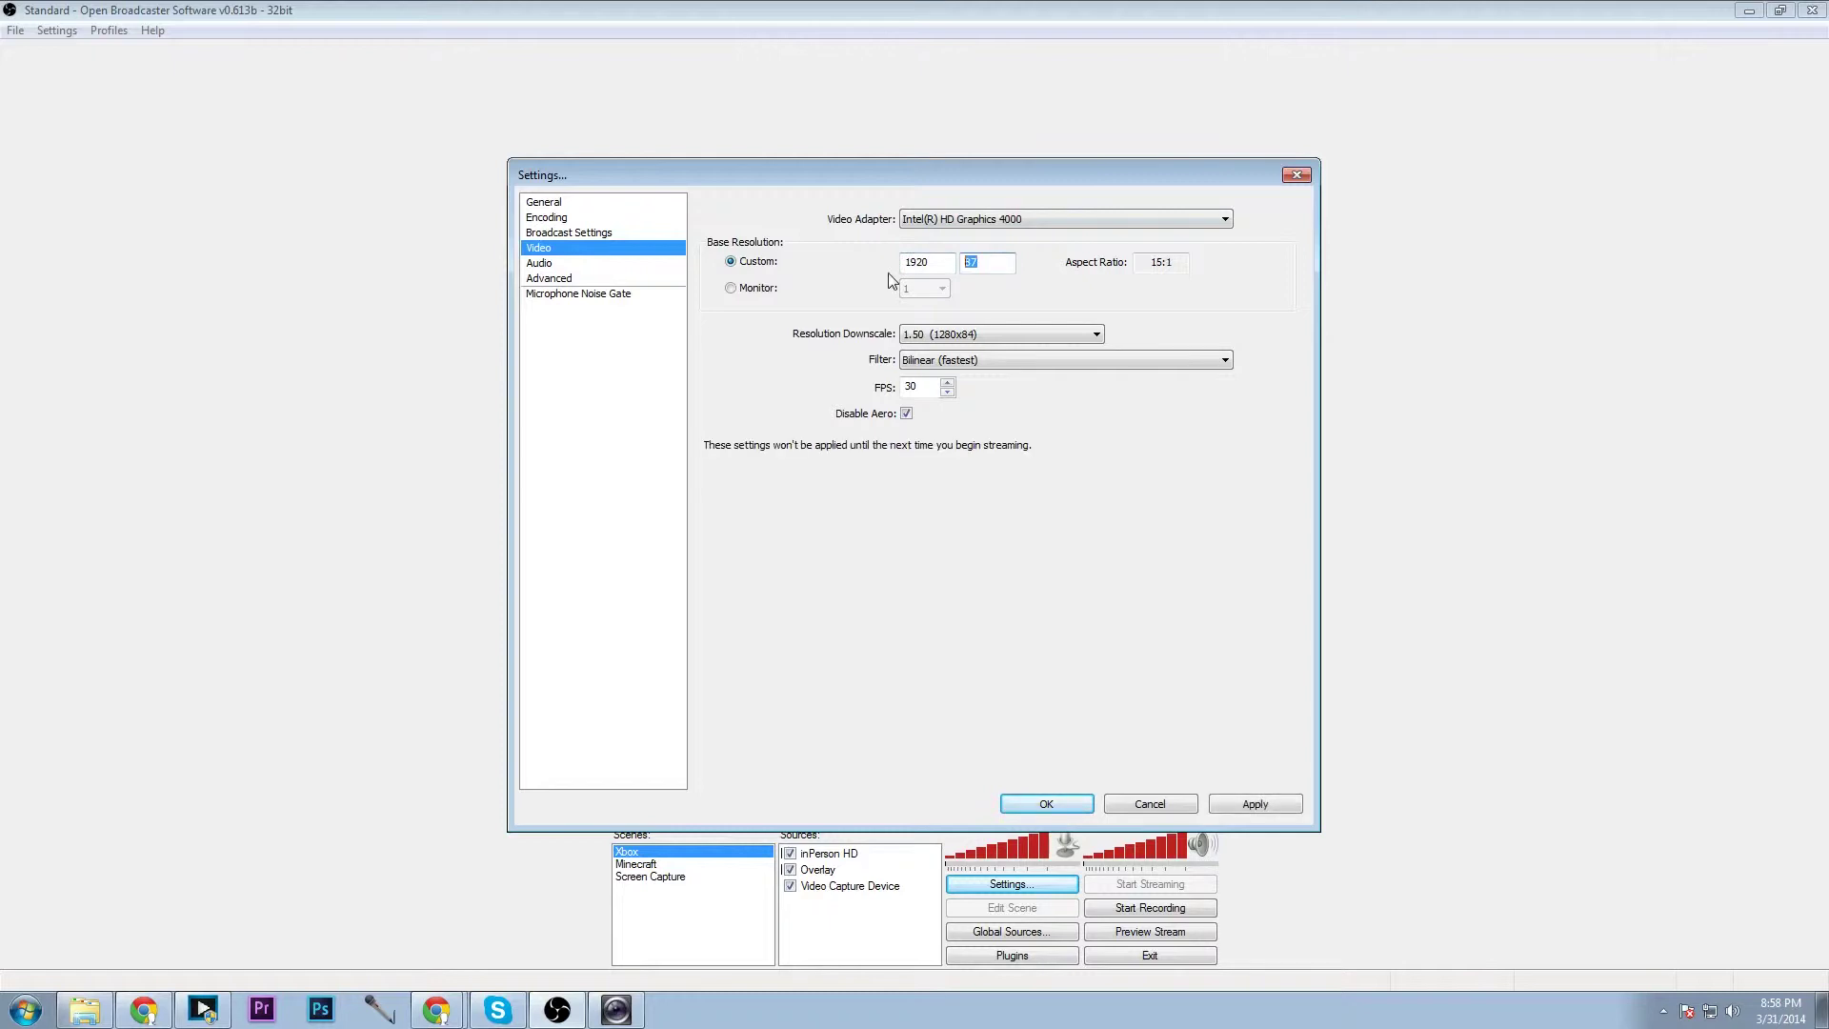
pyautogui.write('720')
pyautogui.hotkey('shift', 'Tab')
pyautogui.write('18')
# Use a custom base resolution with downscale None (1920x1080) at 30 FPS, and apply
pyautogui.click(869, 291)
pyautogui.click(904, 343)
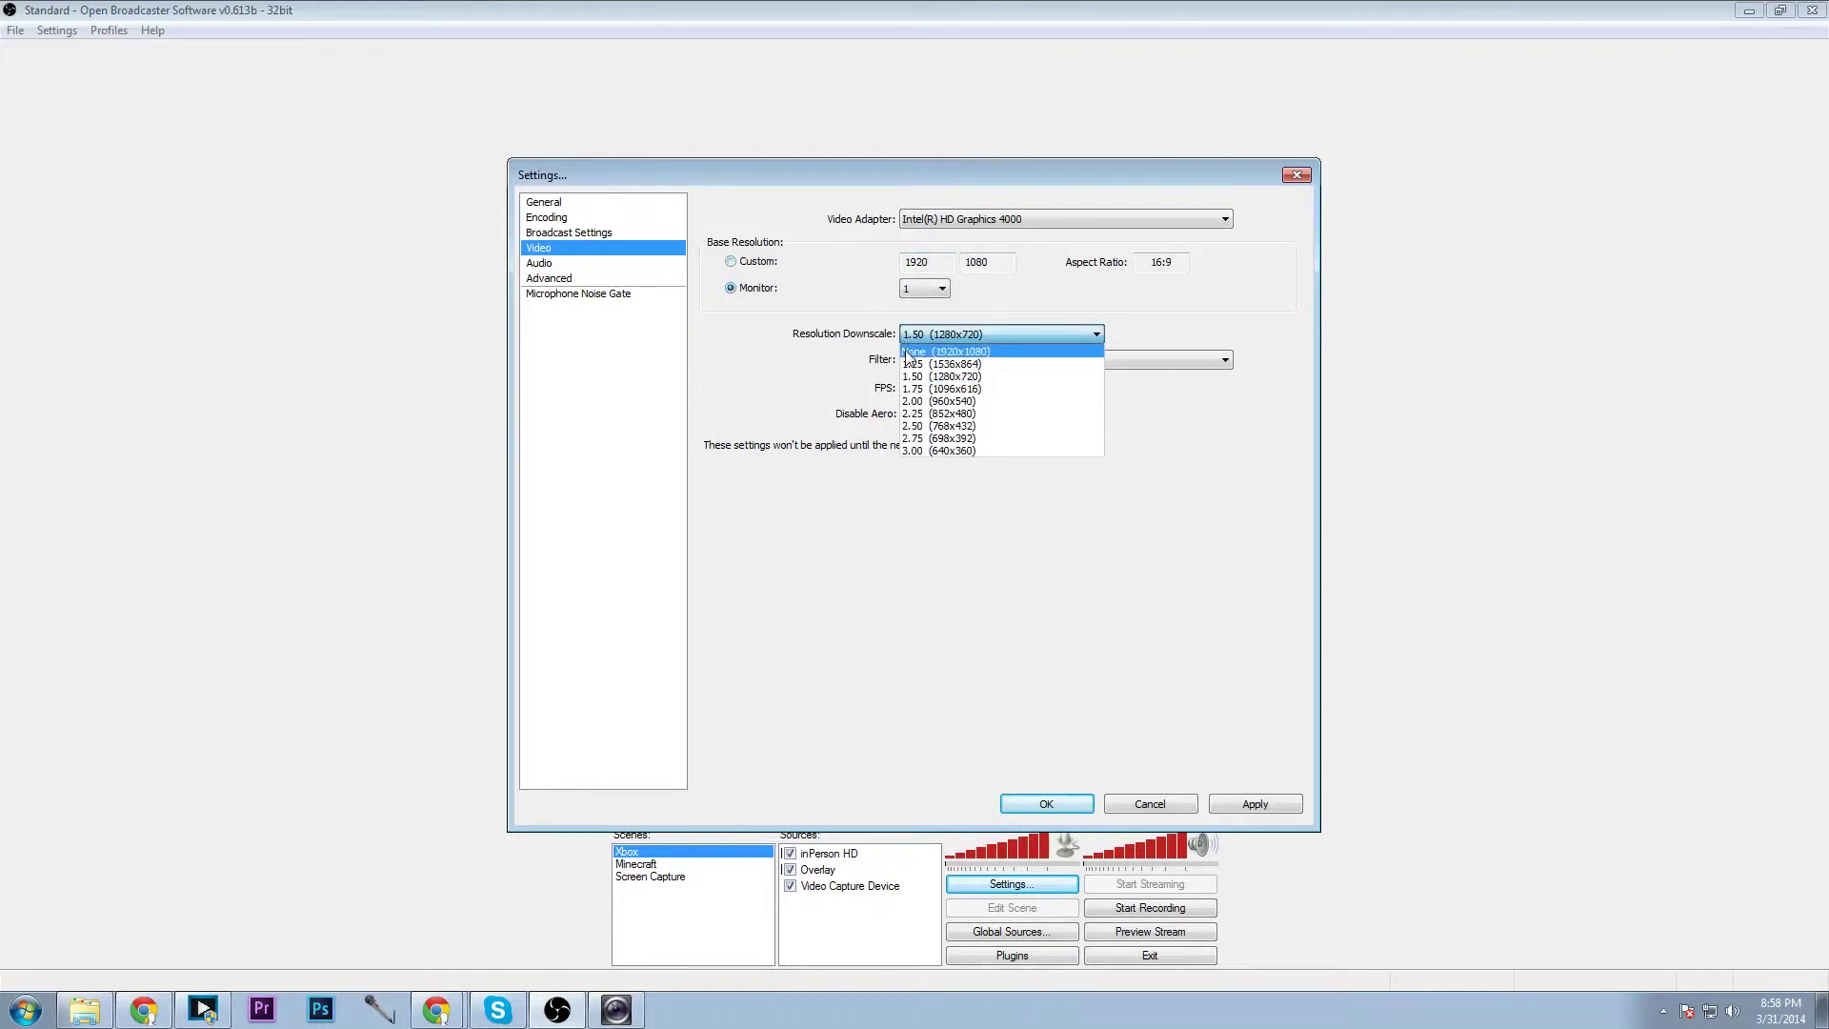
pyautogui.click(909, 361)
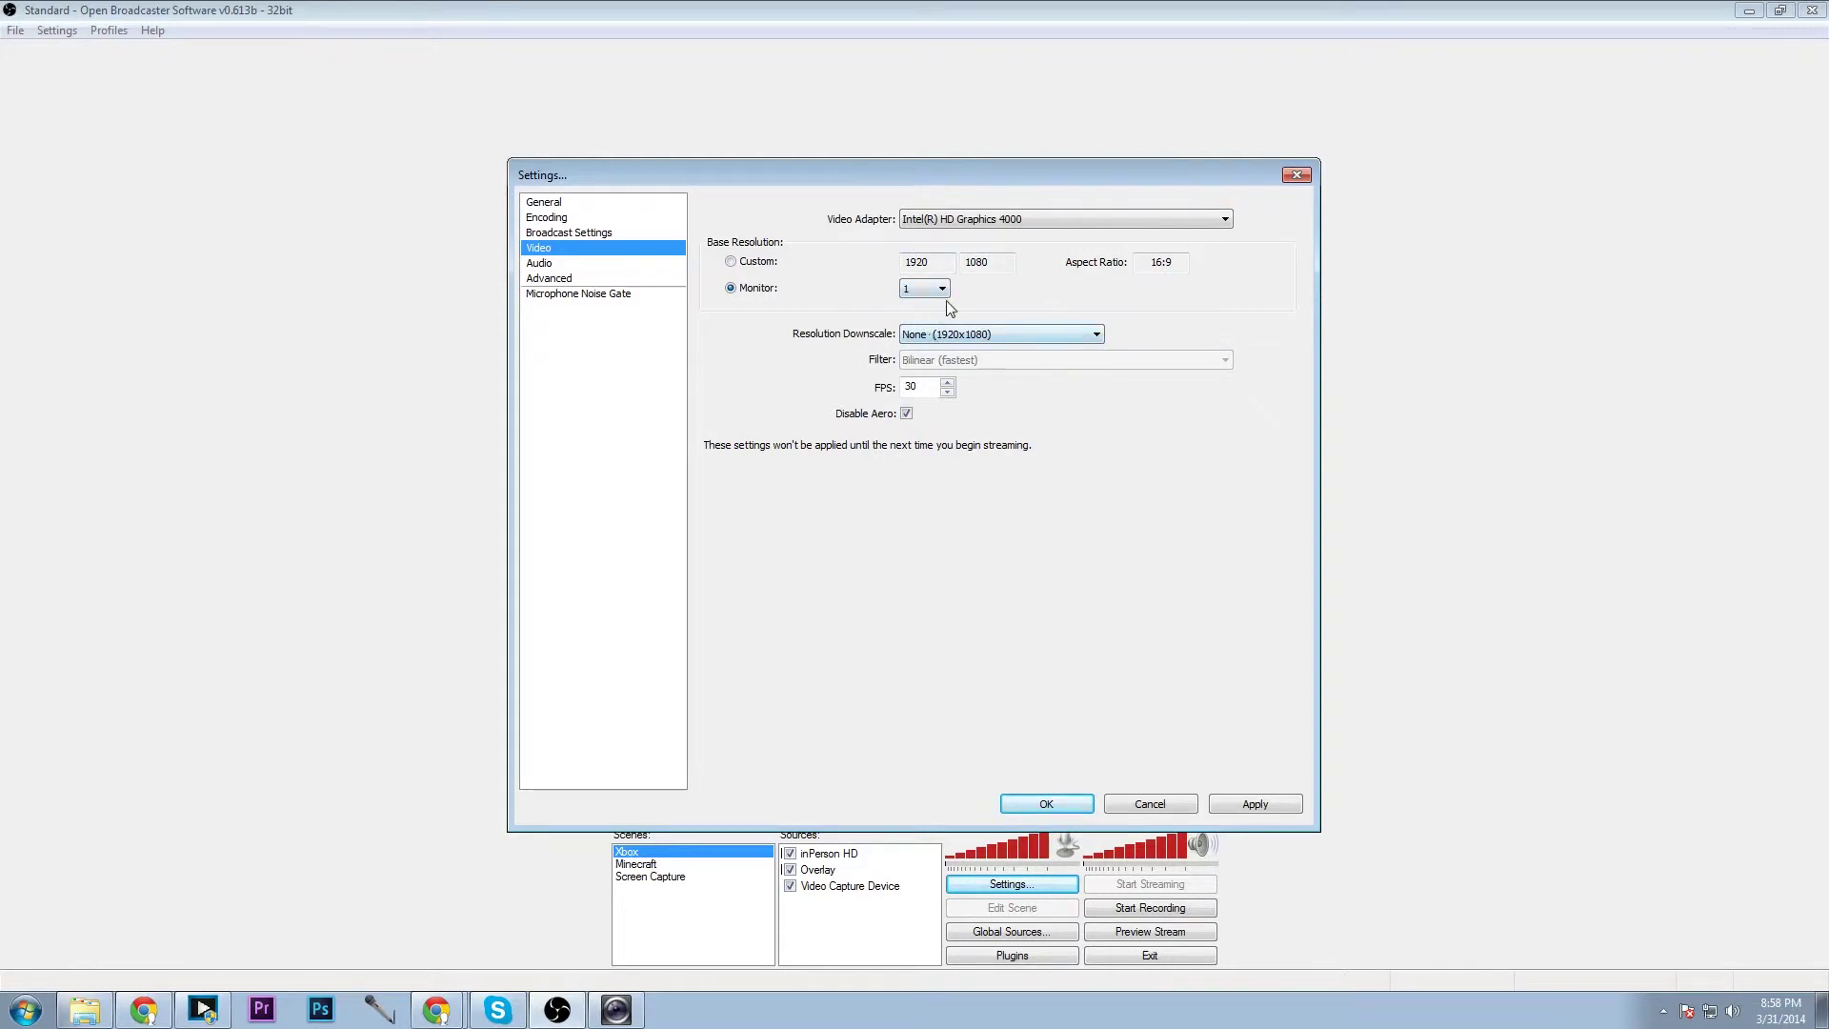
pyautogui.click(731, 261)
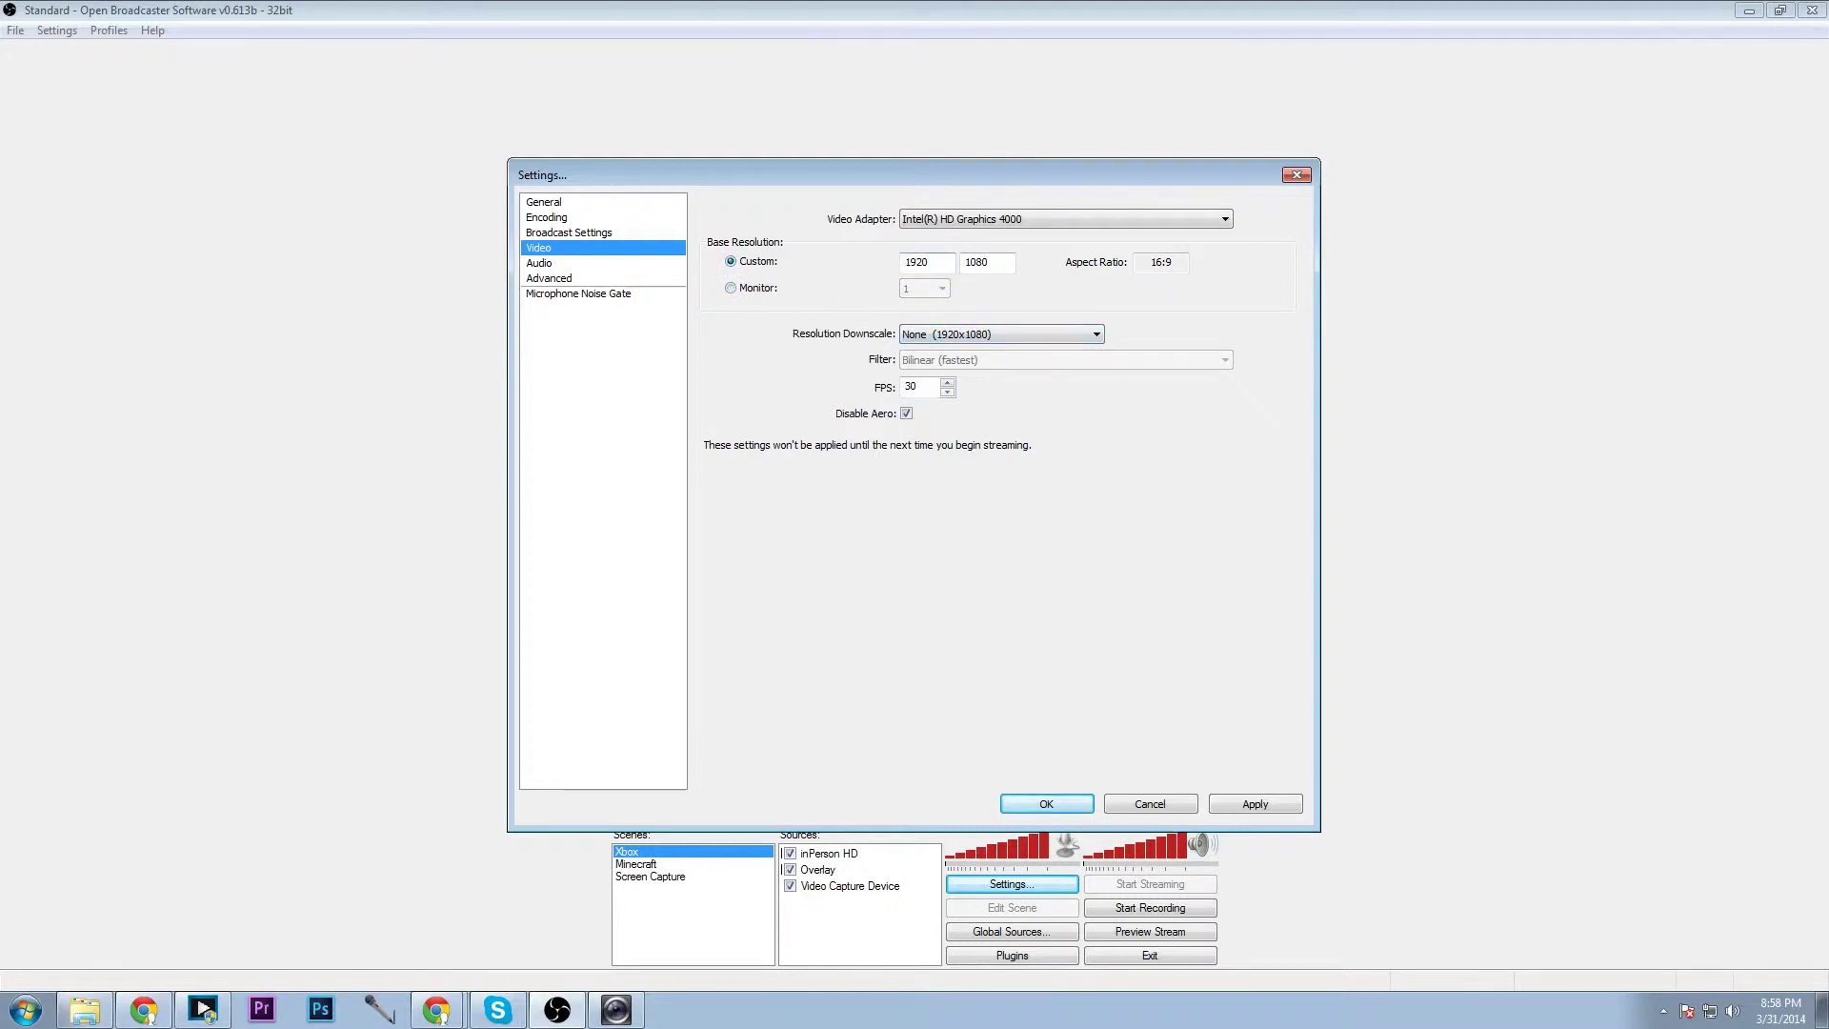
pyautogui.click(981, 334)
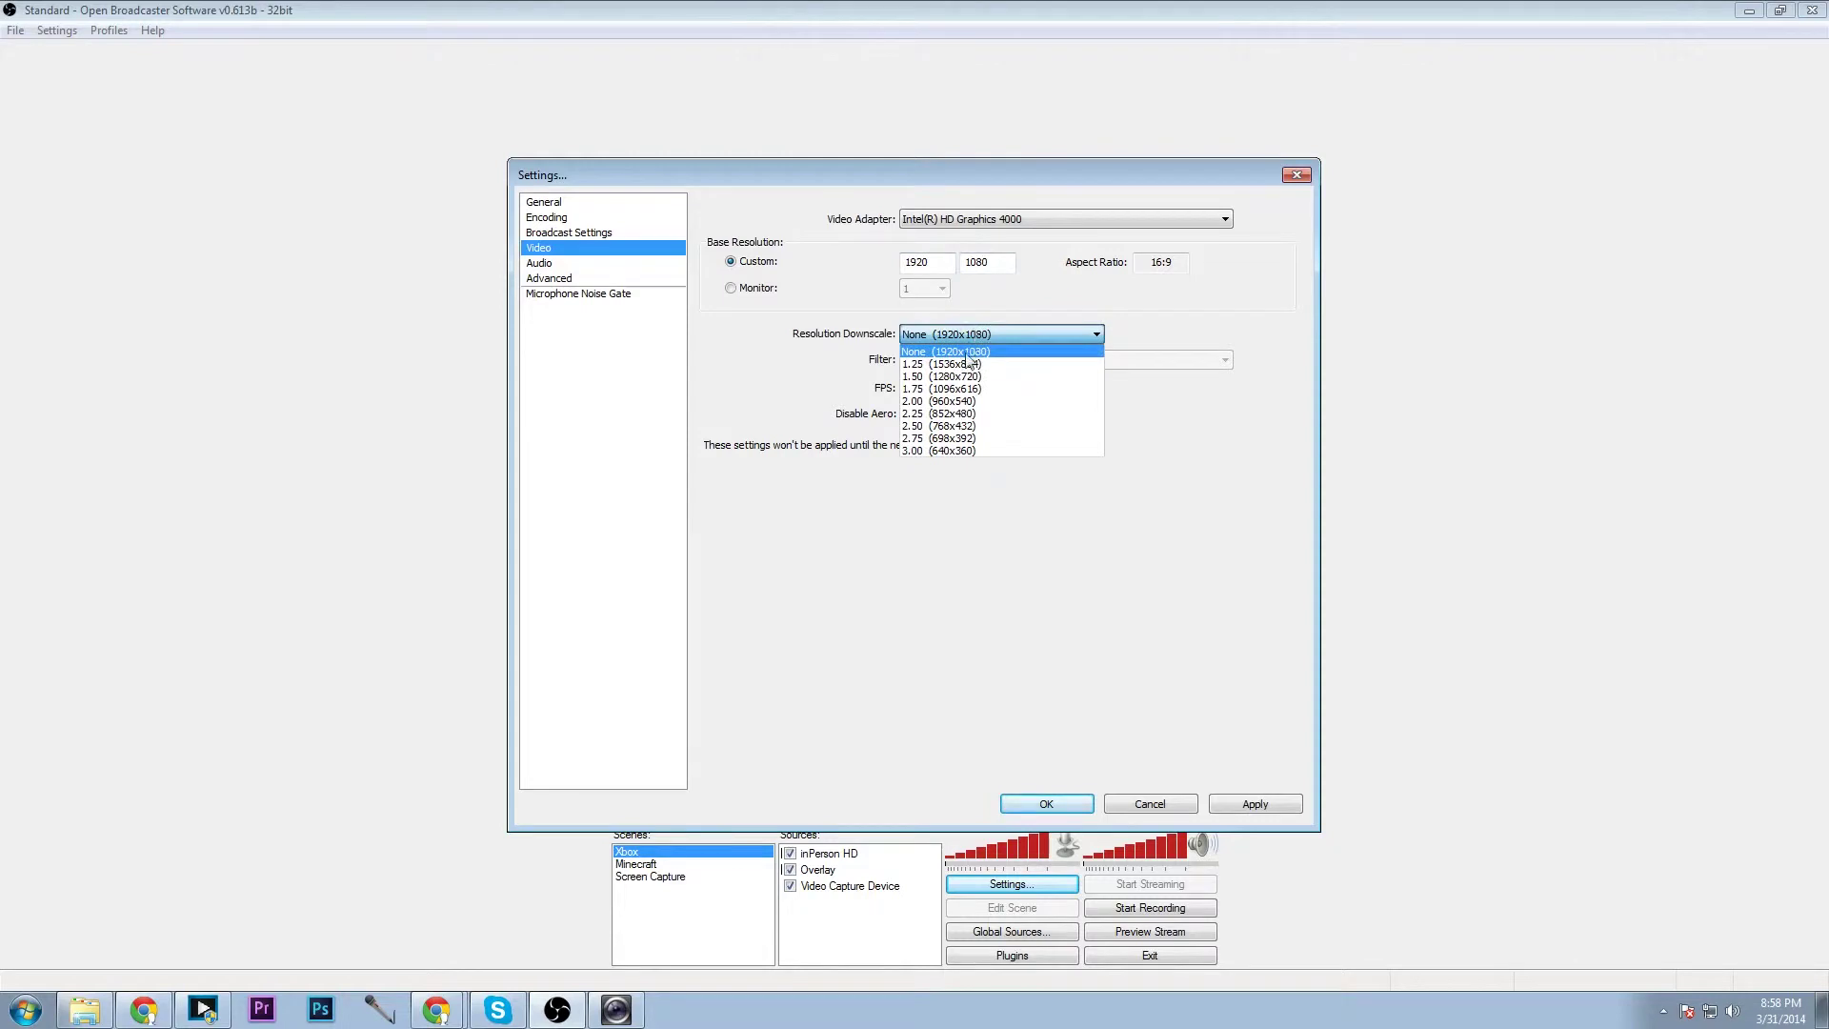
pyautogui.click(970, 351)
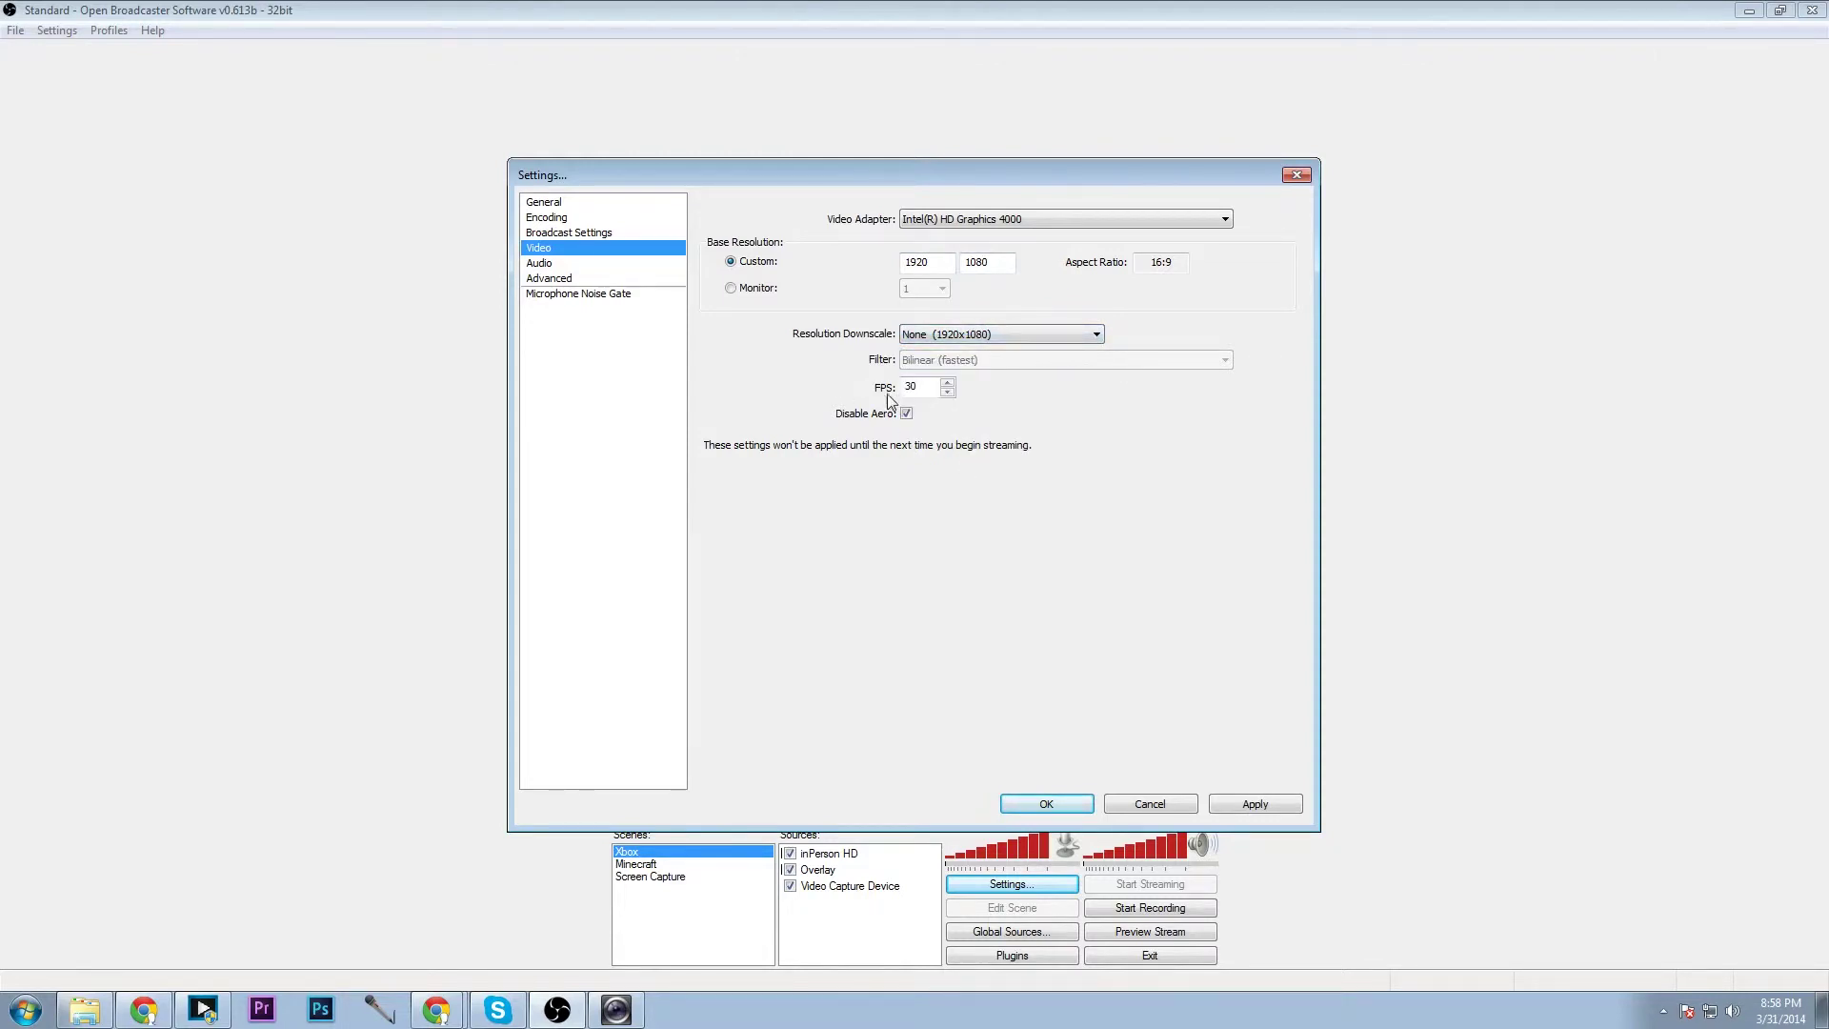
pyautogui.press('Tab')
pyautogui.click(1243, 803)
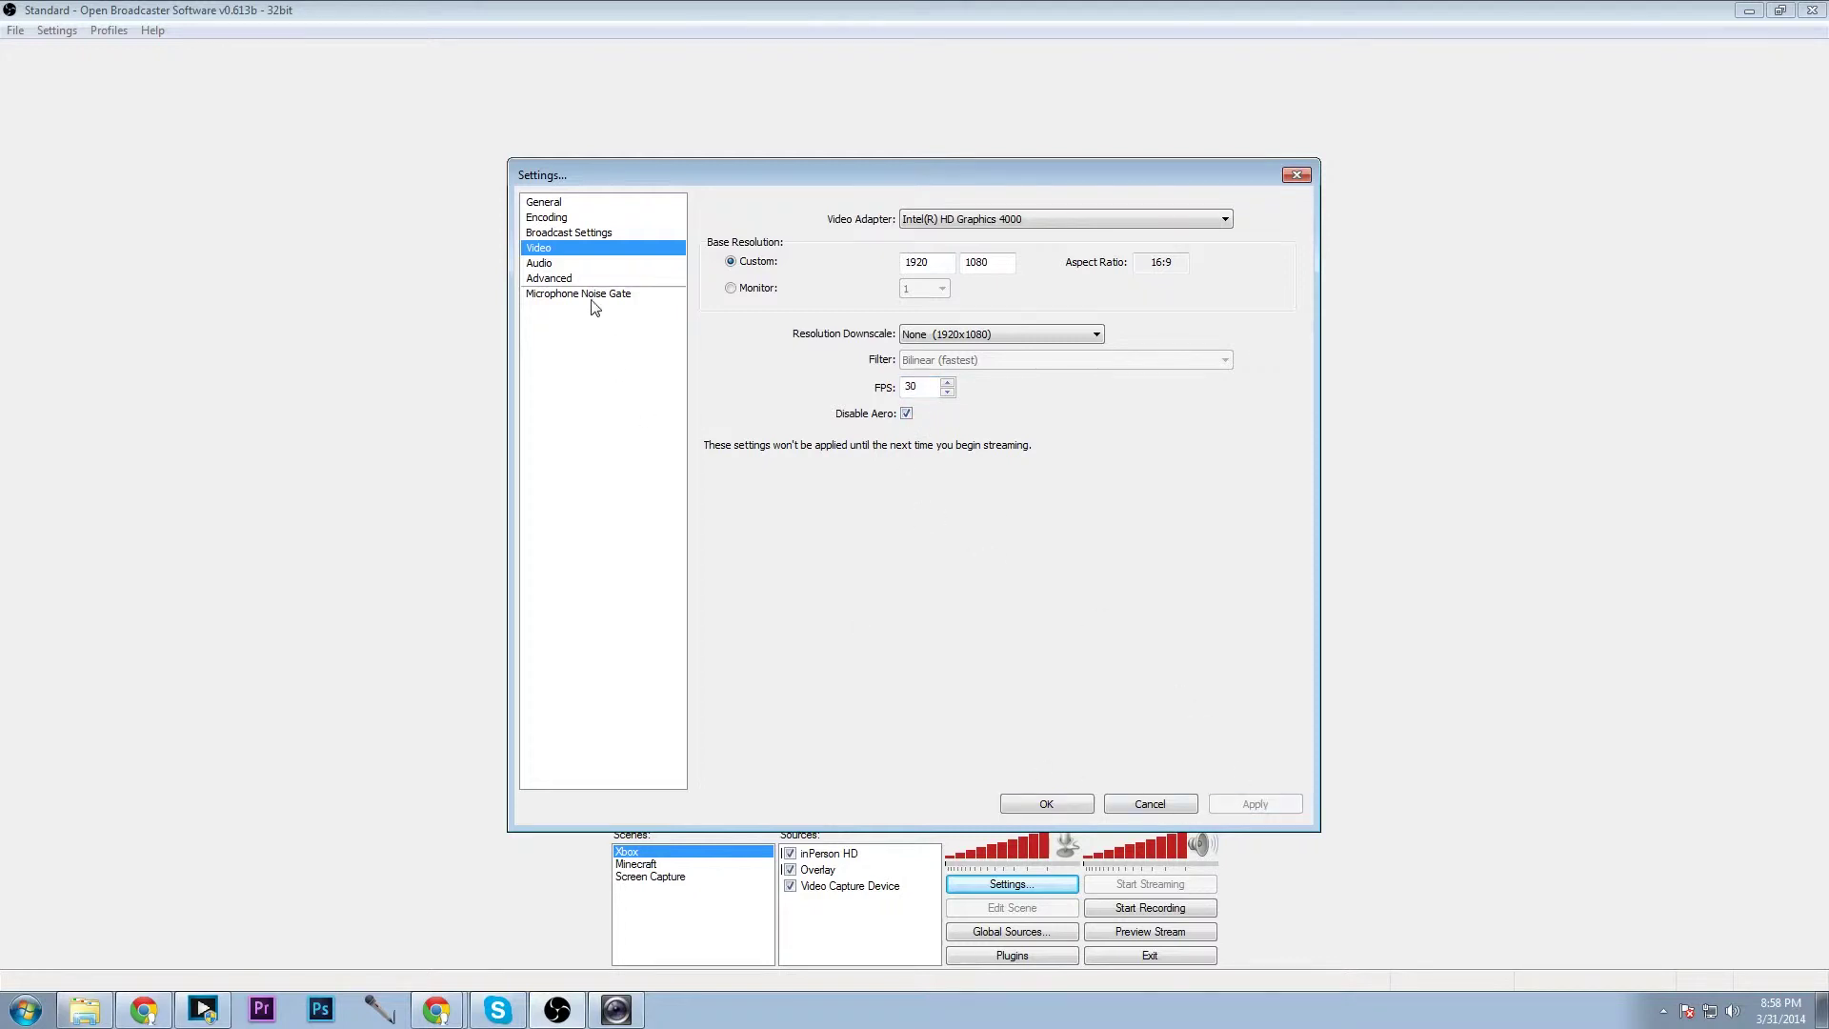
# Keep Speakers as the desktop audio device and save the audio settings
pyautogui.click(563, 268)
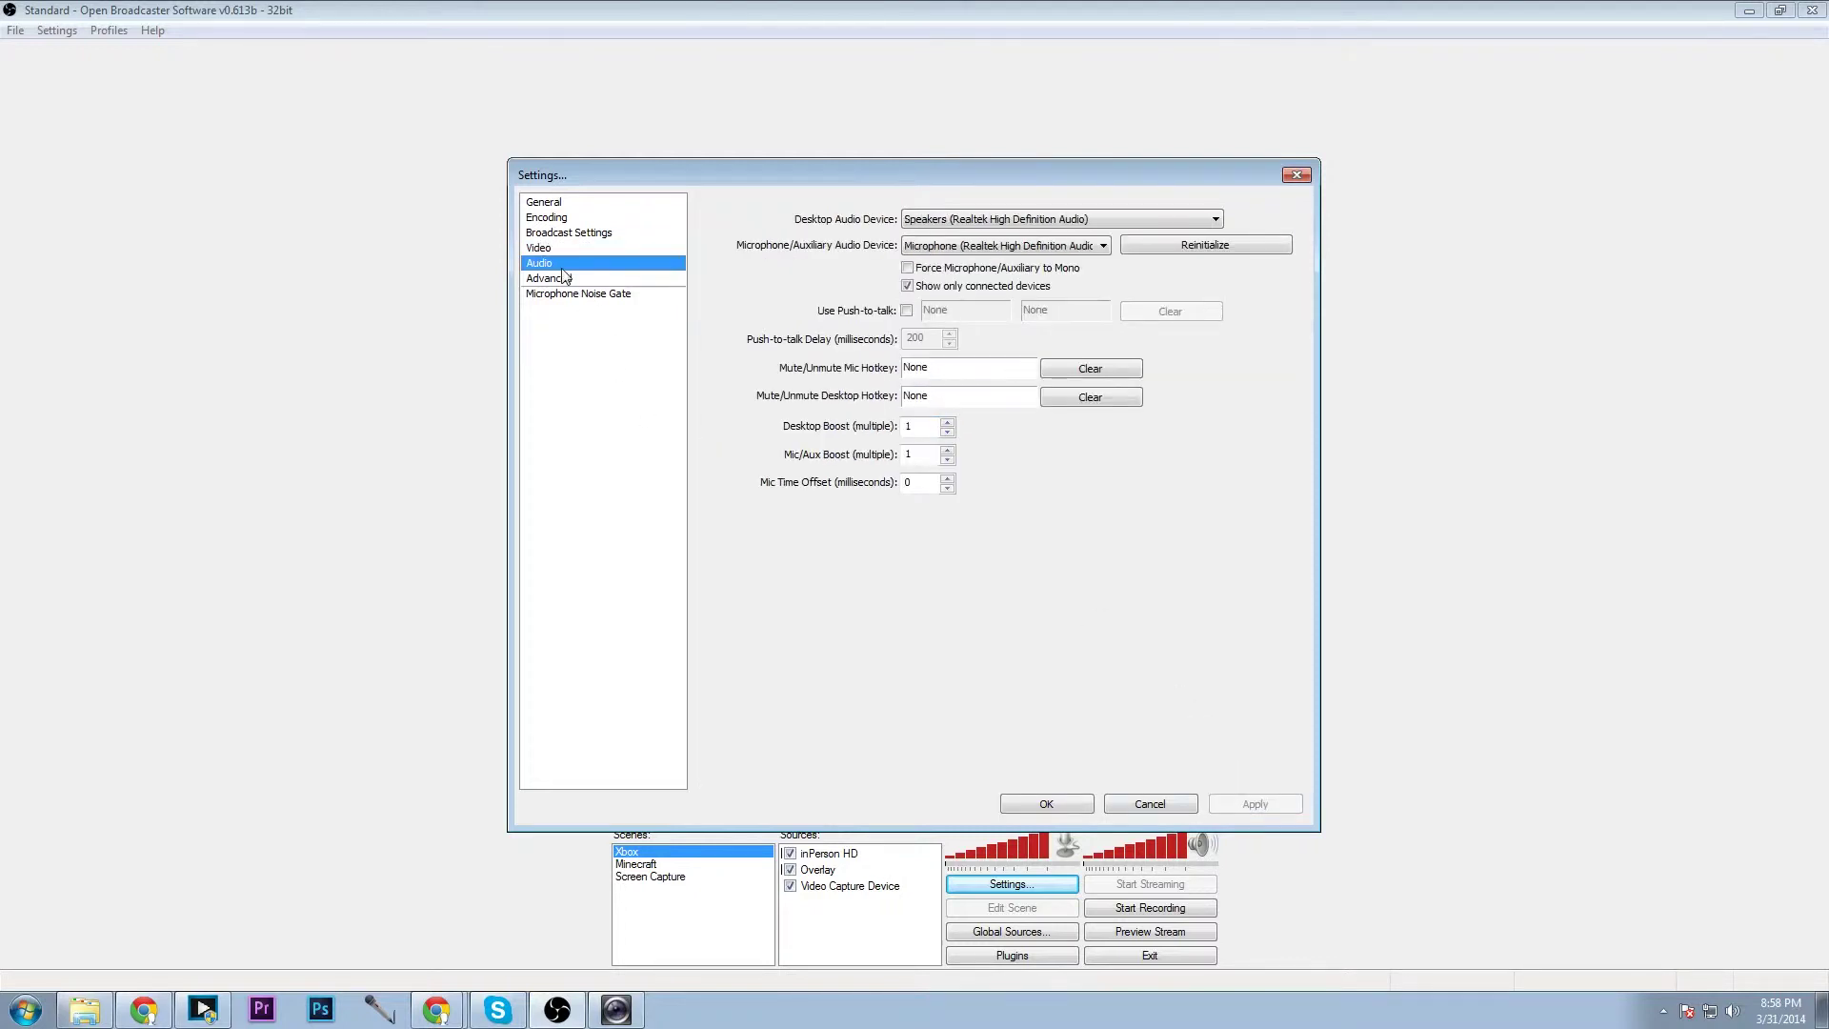
pyautogui.click(956, 221)
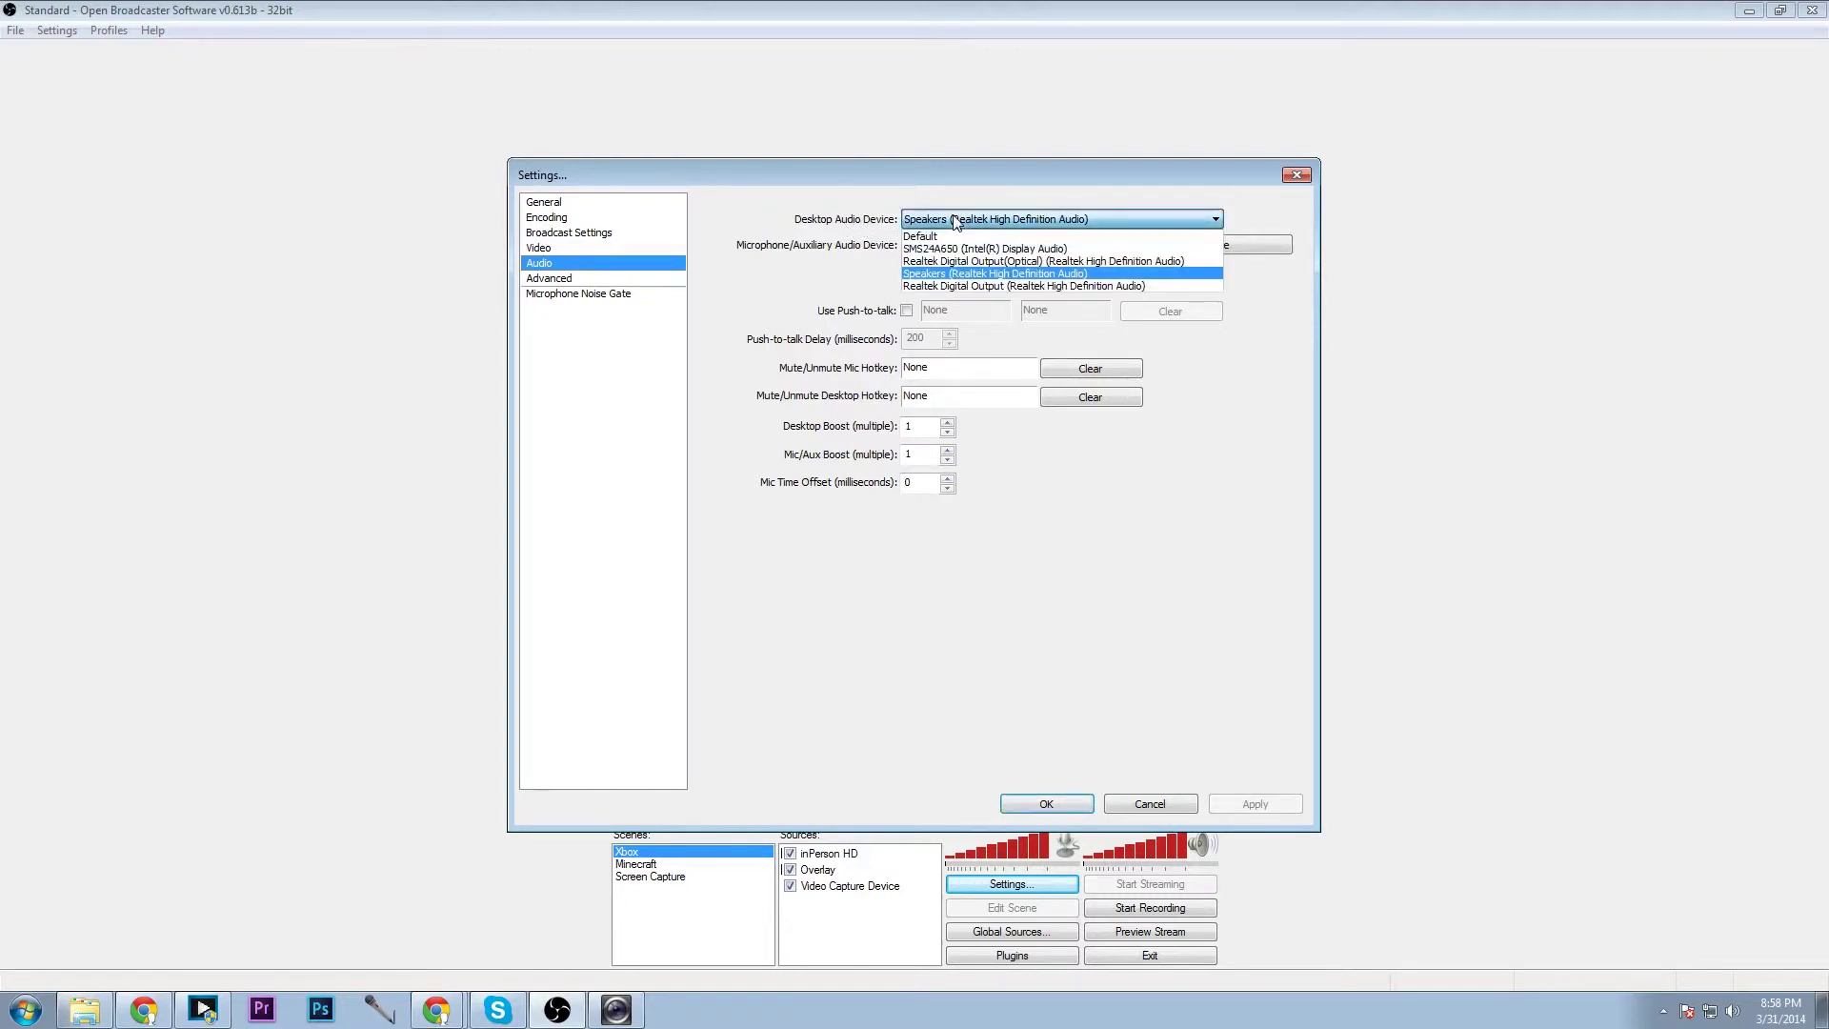
pyautogui.click(957, 221)
pyautogui.click(957, 222)
pyautogui.click(909, 274)
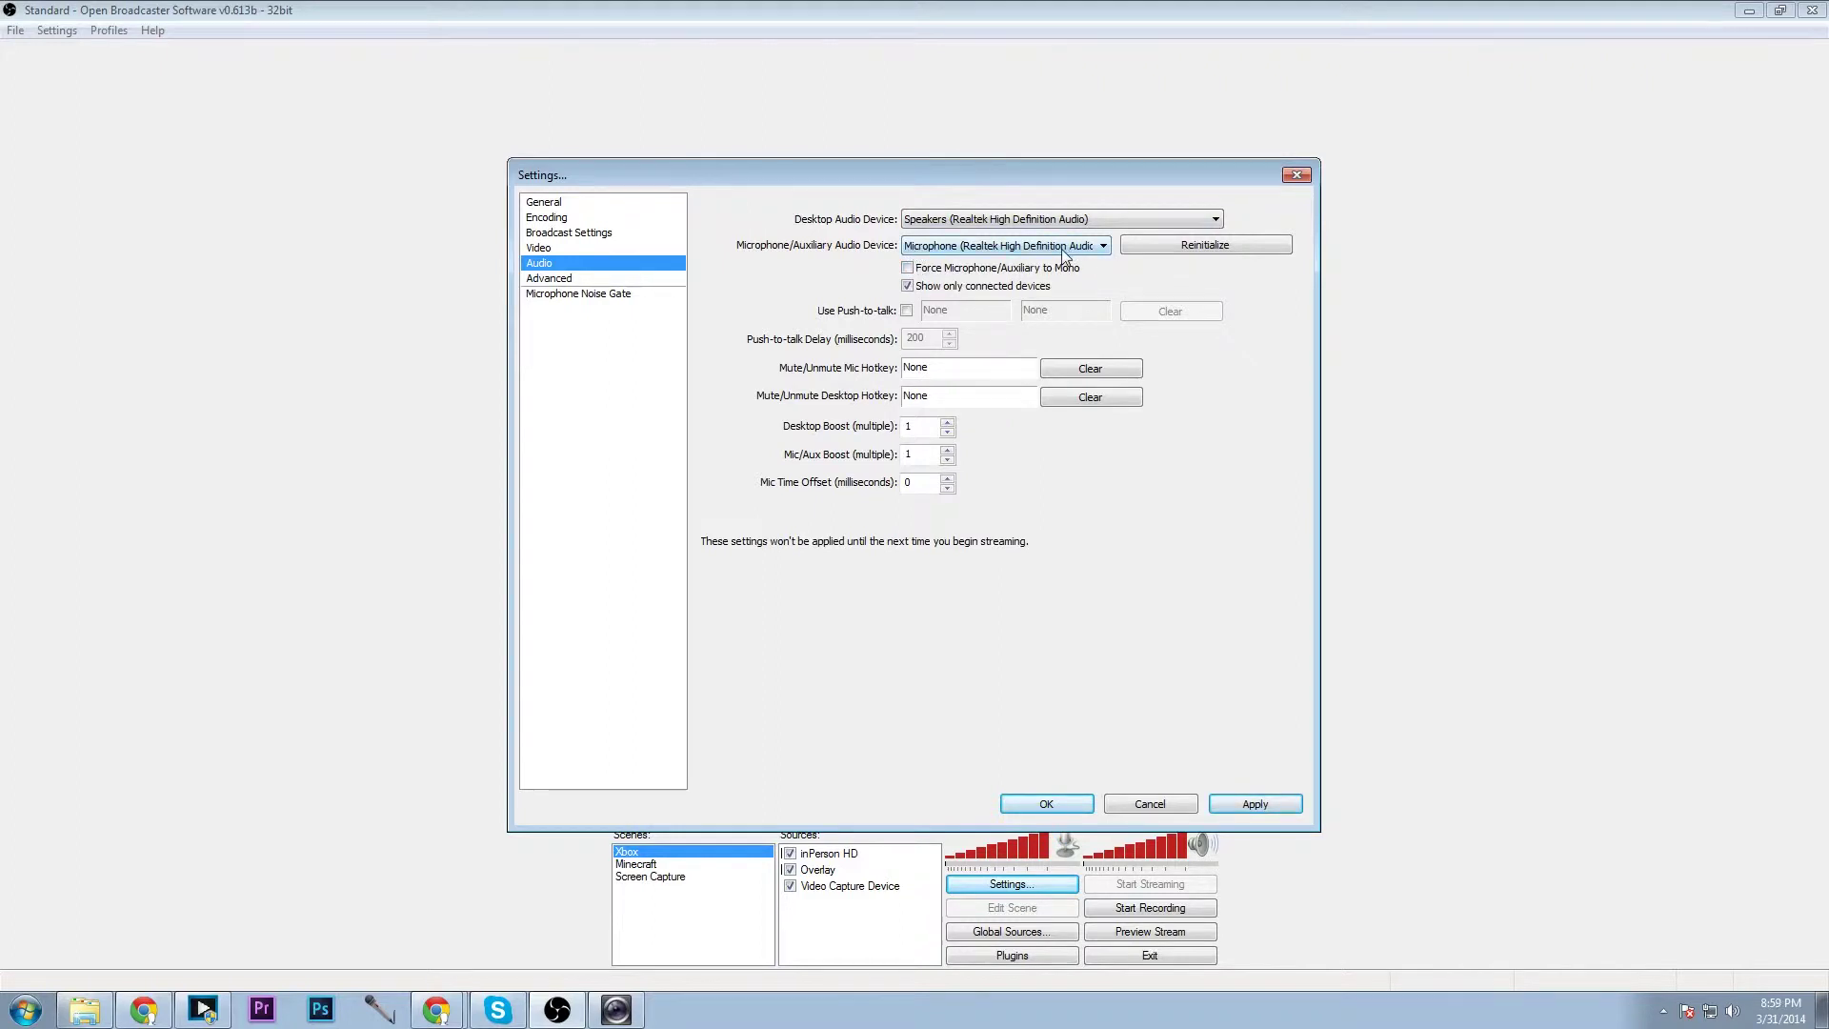
pyautogui.click(563, 279)
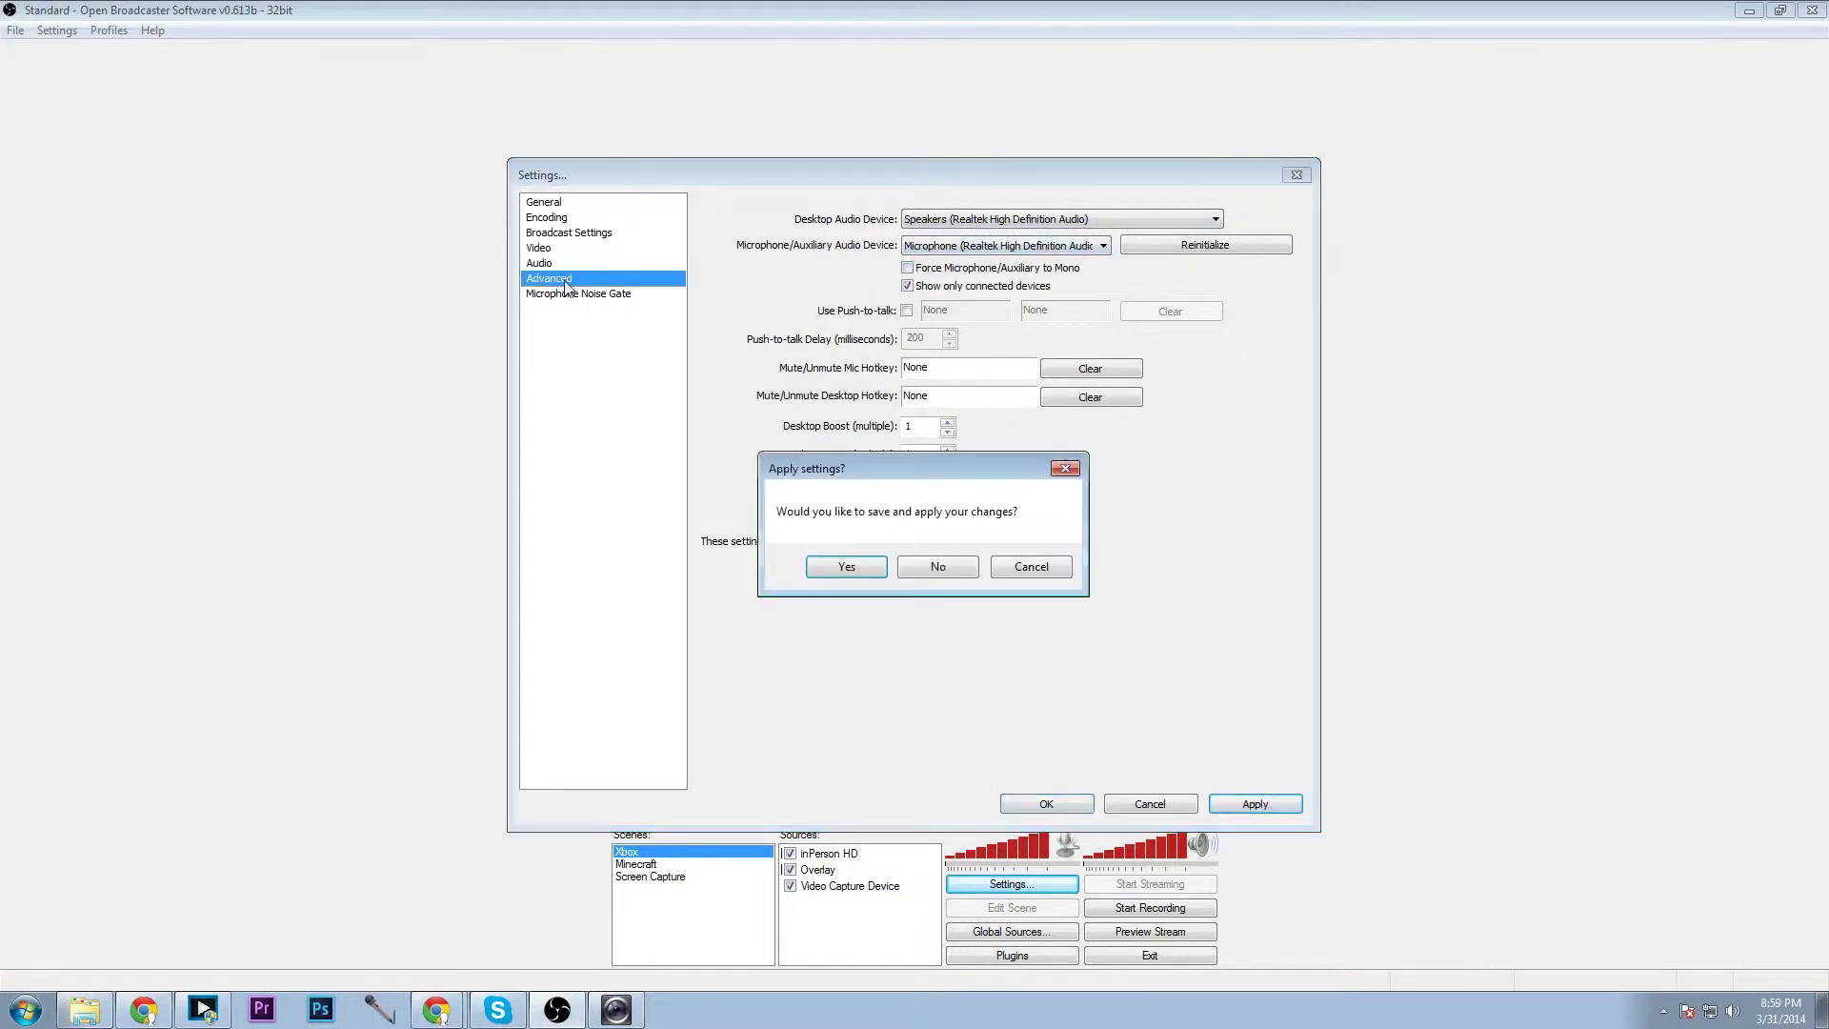
pyautogui.click(847, 568)
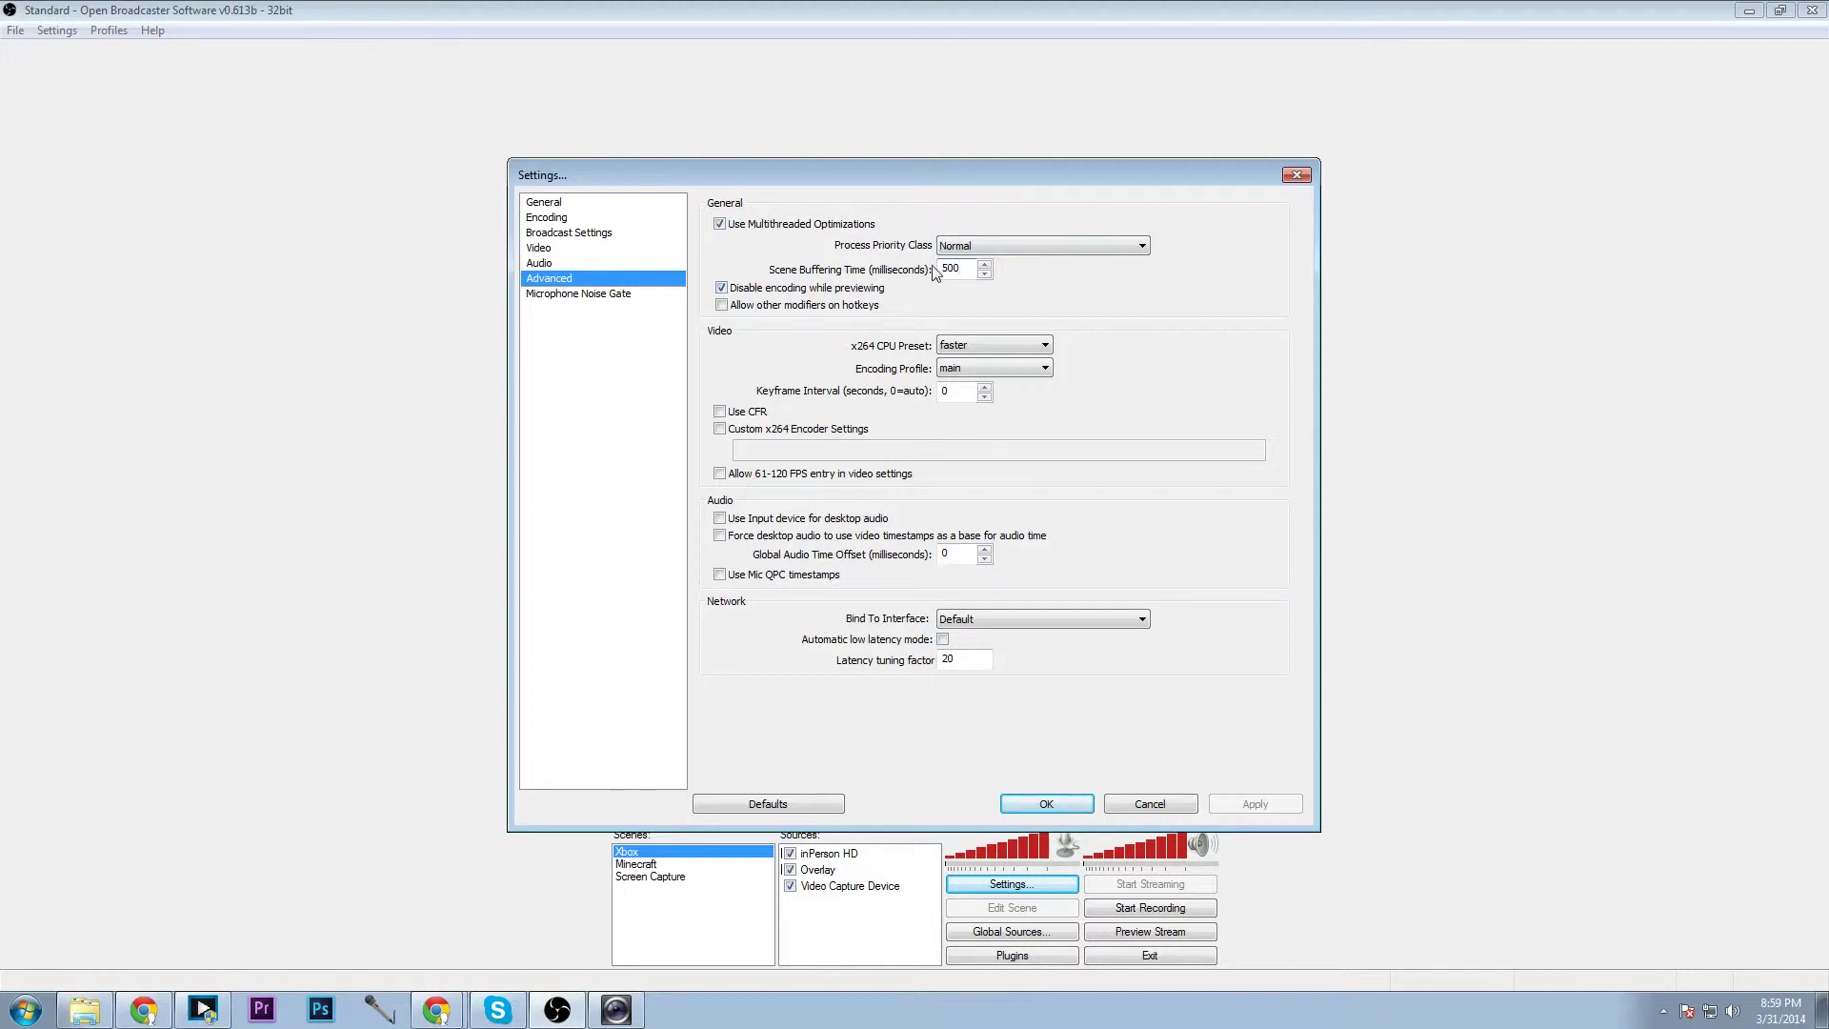
# Leave the x264 CPU preset unchanged and keep the encoding profile at main
pyautogui.click(957, 346)
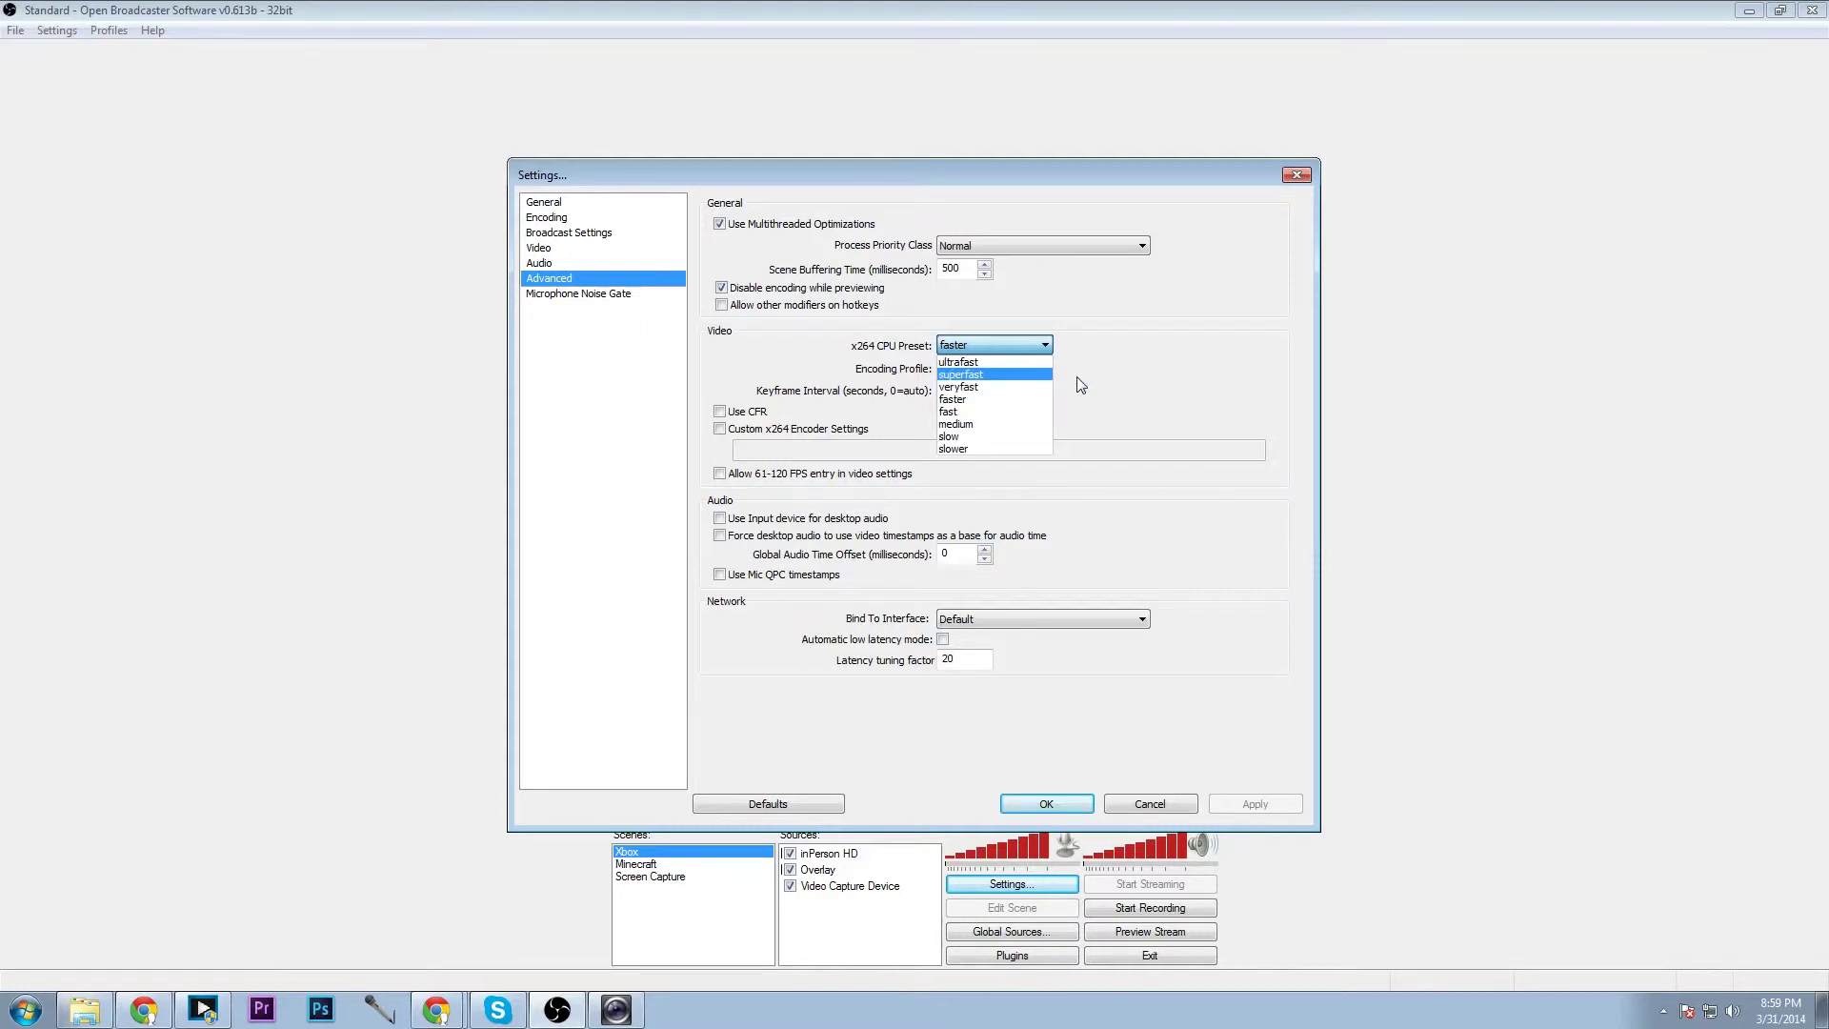
pyautogui.click(1115, 373)
pyautogui.click(1031, 373)
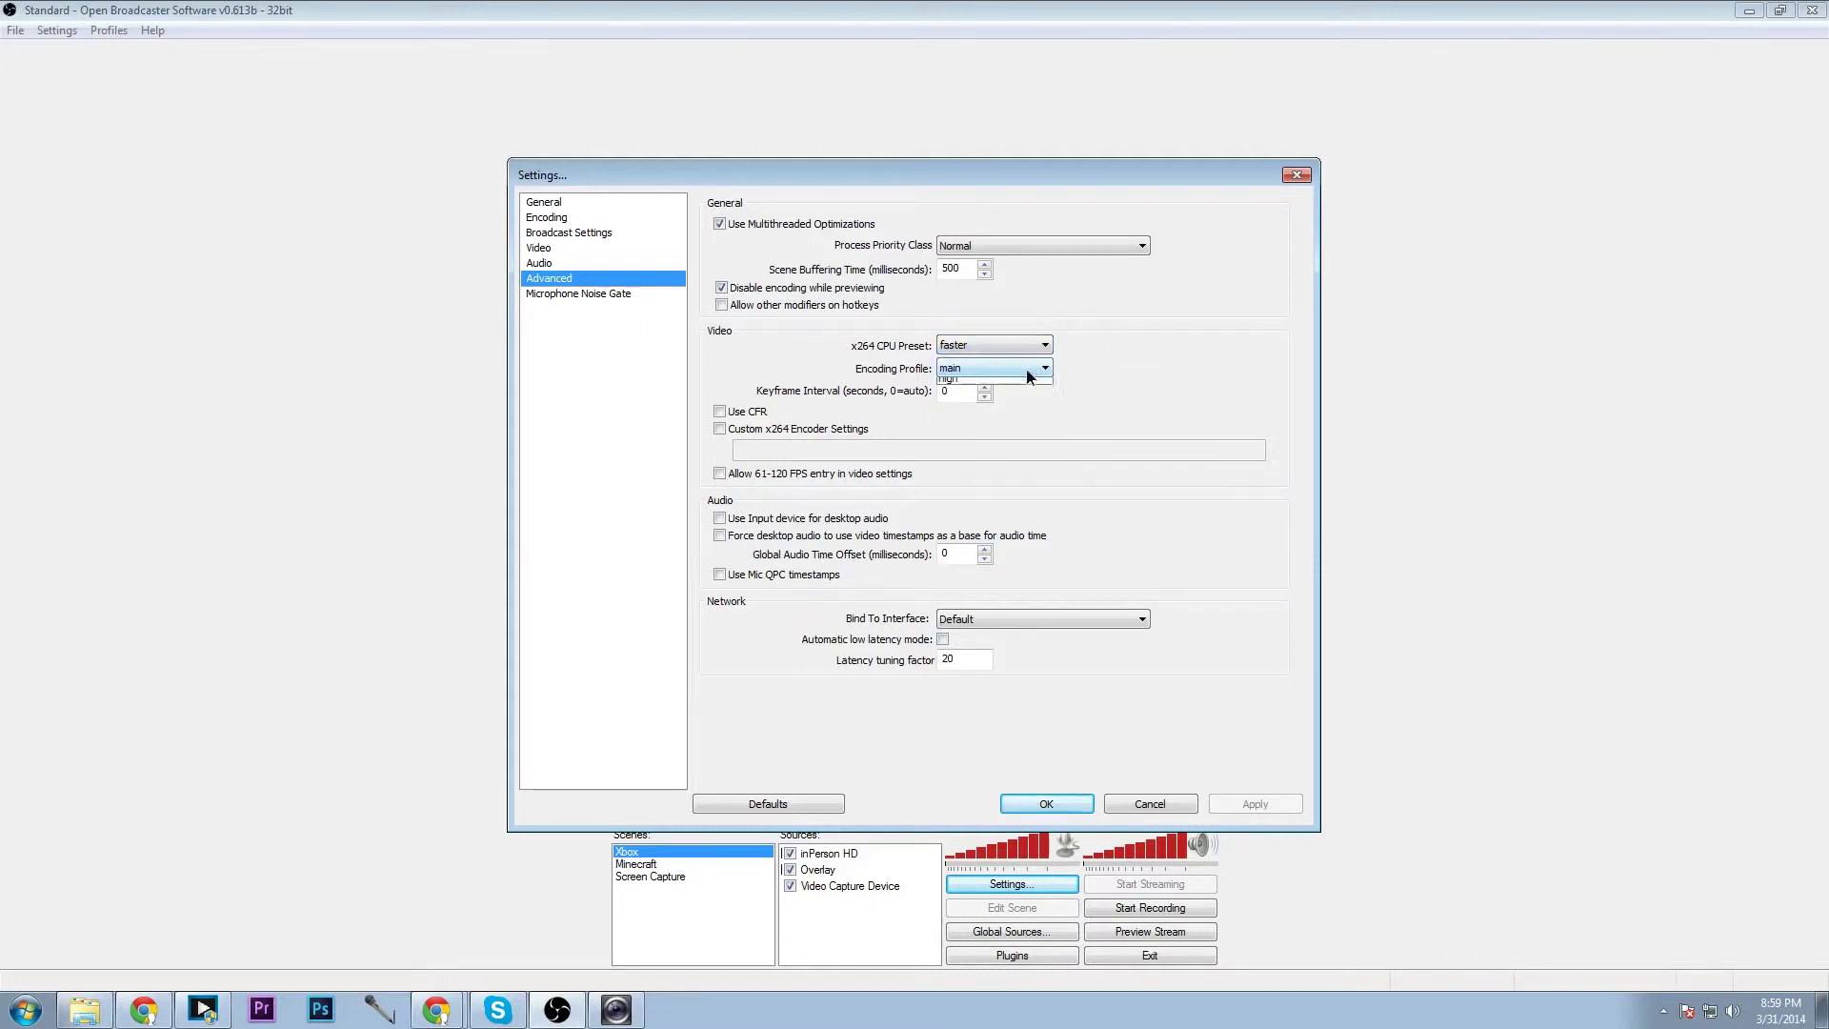
pyautogui.click(1093, 362)
# Set the keyframe interval to 2, enable Use CFR, apply, and close Settings
pyautogui.write('2')
pyautogui.click(892, 412)
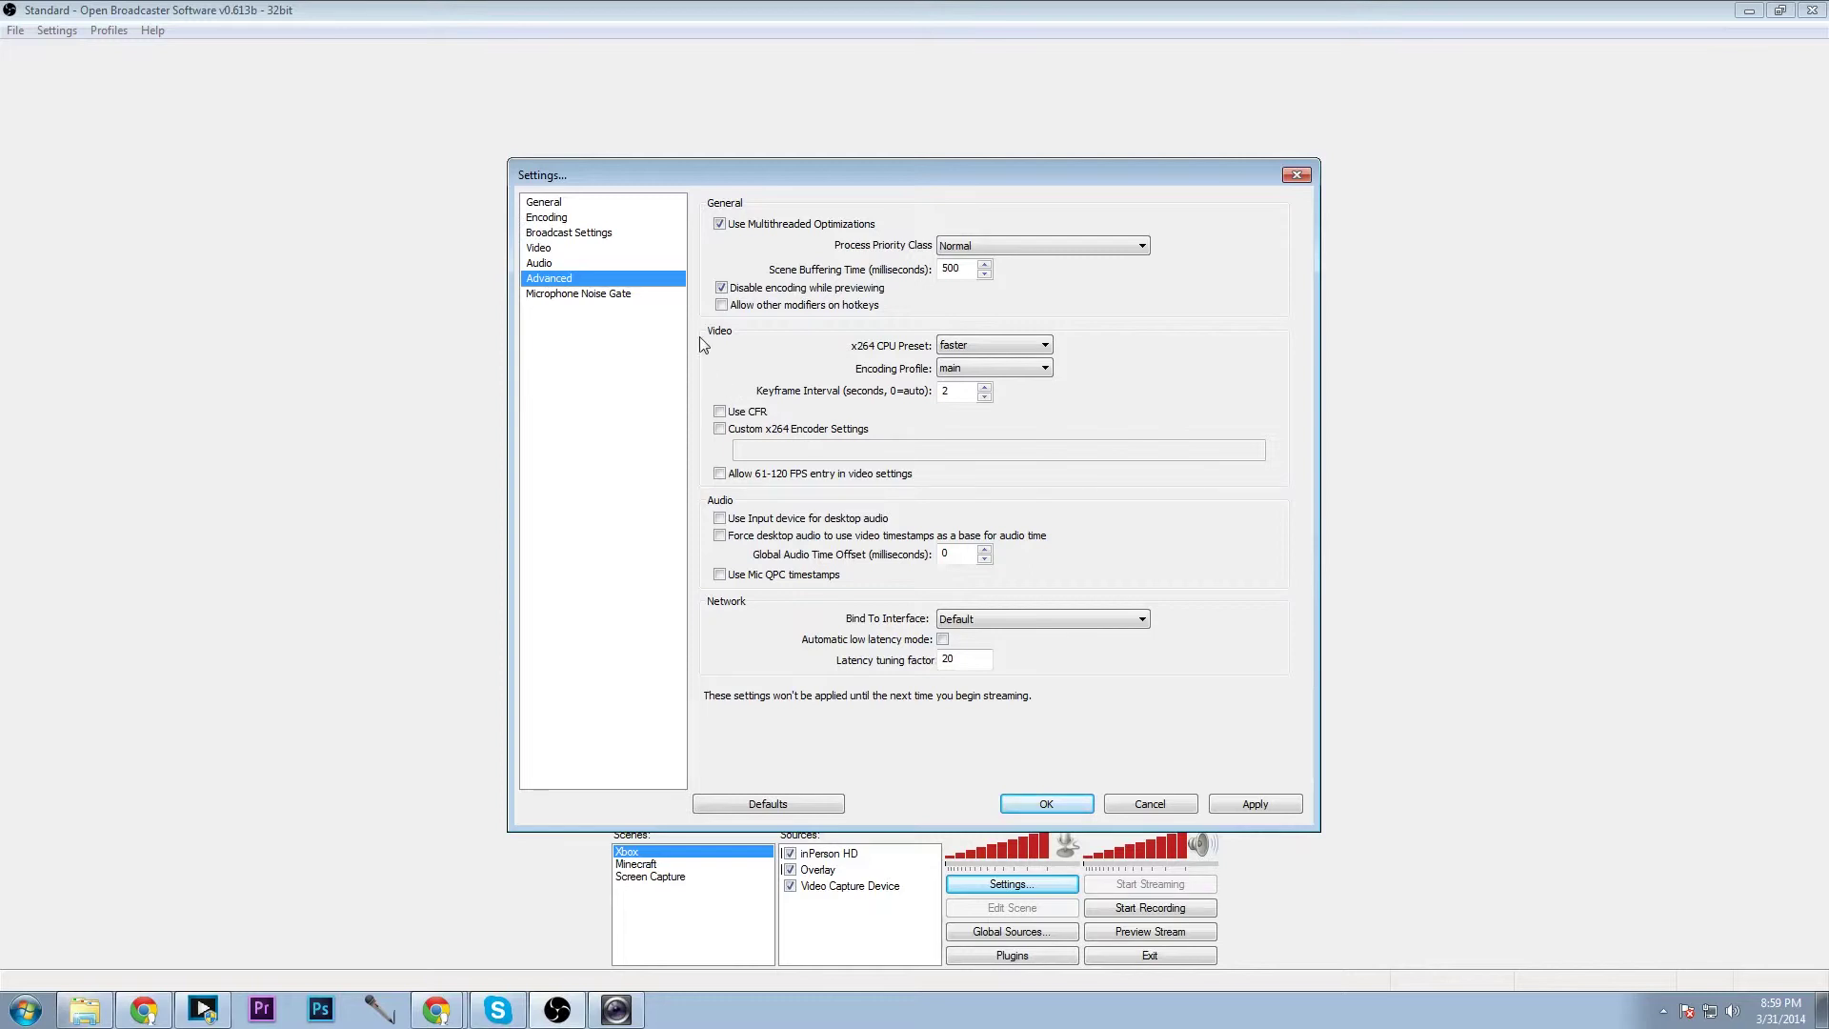
pyautogui.doubleClick(947, 391)
pyautogui.click(719, 412)
pyautogui.click(1239, 804)
pyautogui.click(1046, 803)
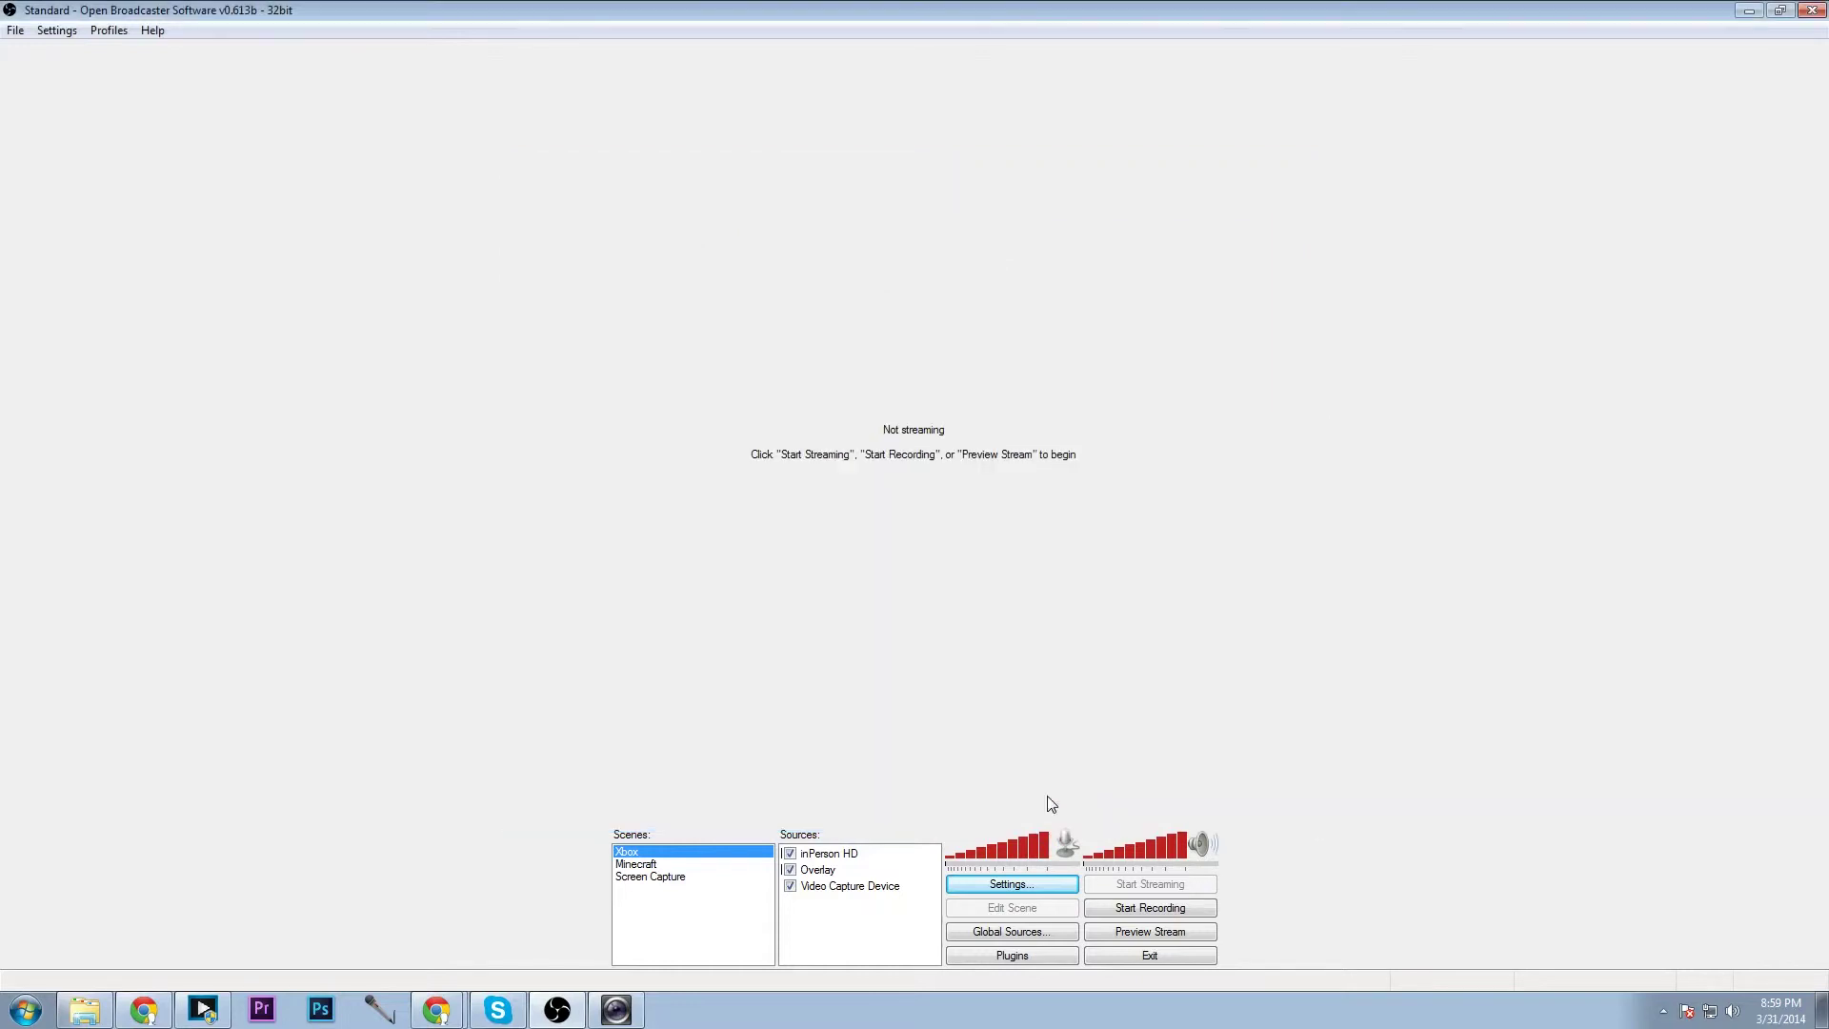
# Add a new empty scene named 'Tutorial' to the scene list
pyautogui.rightClick(674, 912)
pyautogui.click(720, 772)
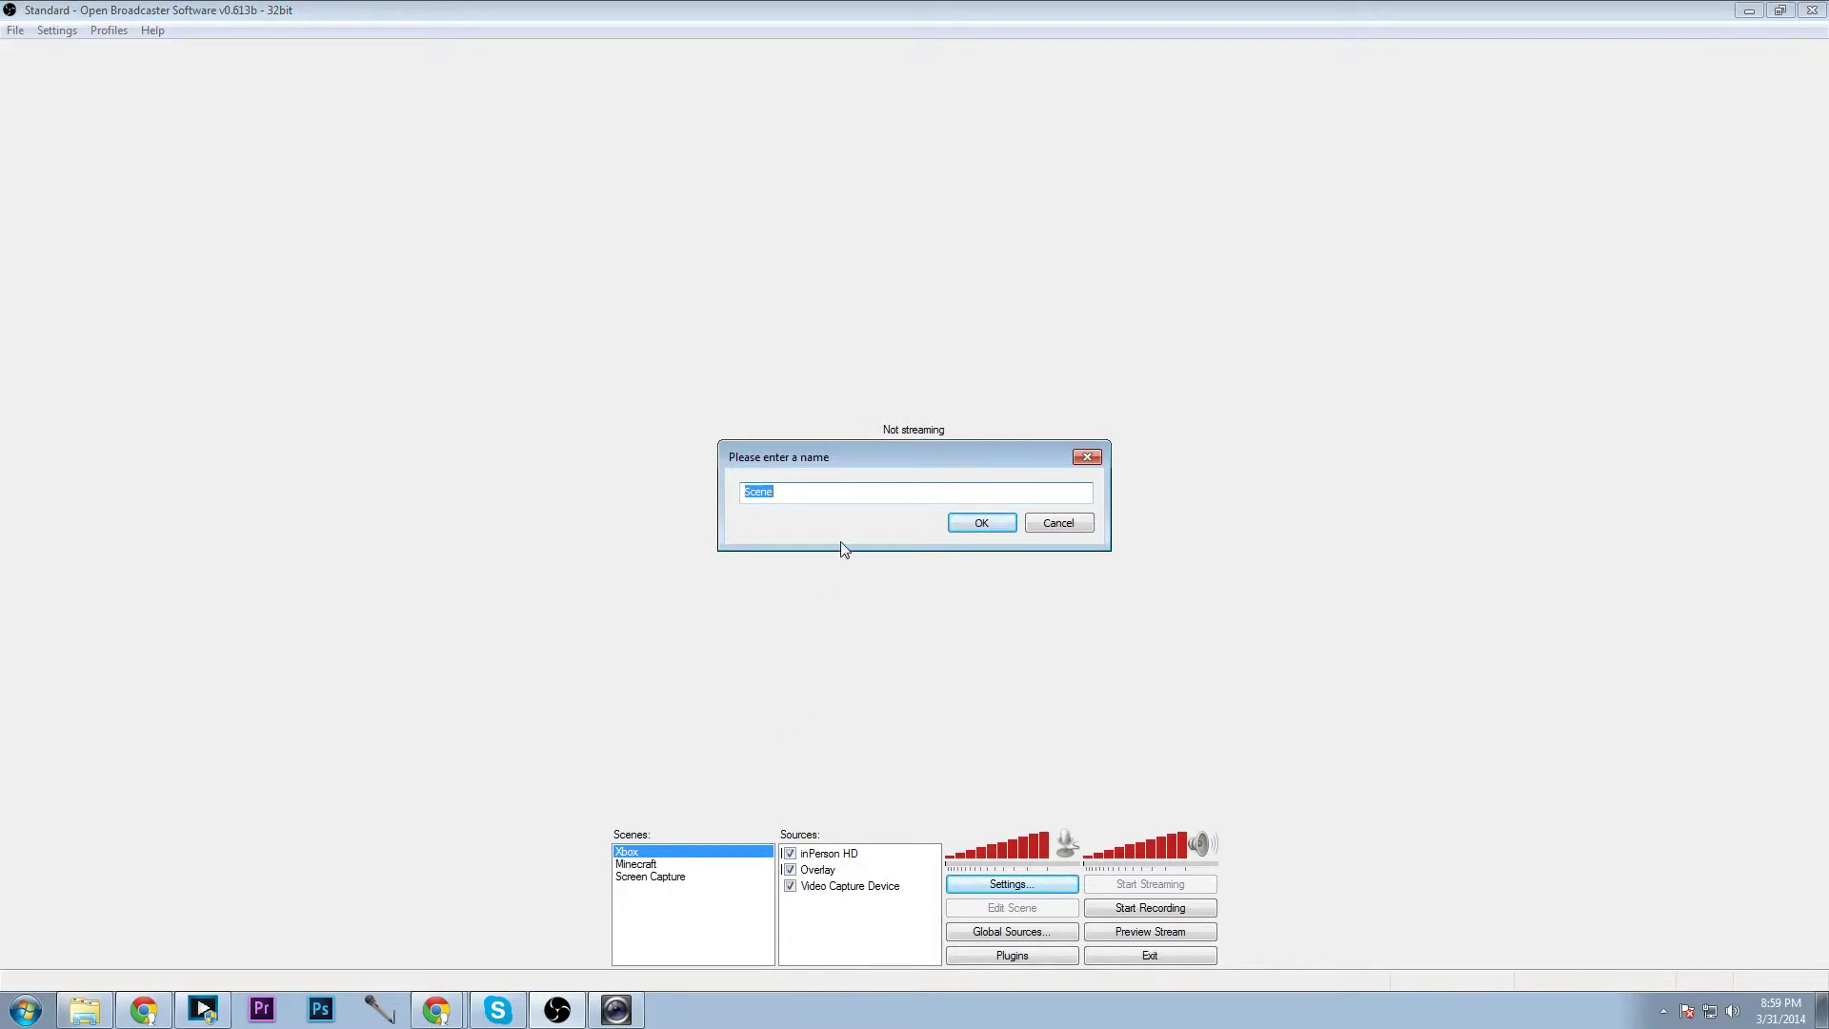
pyautogui.write('Tutorial')
pyautogui.click(964, 525)
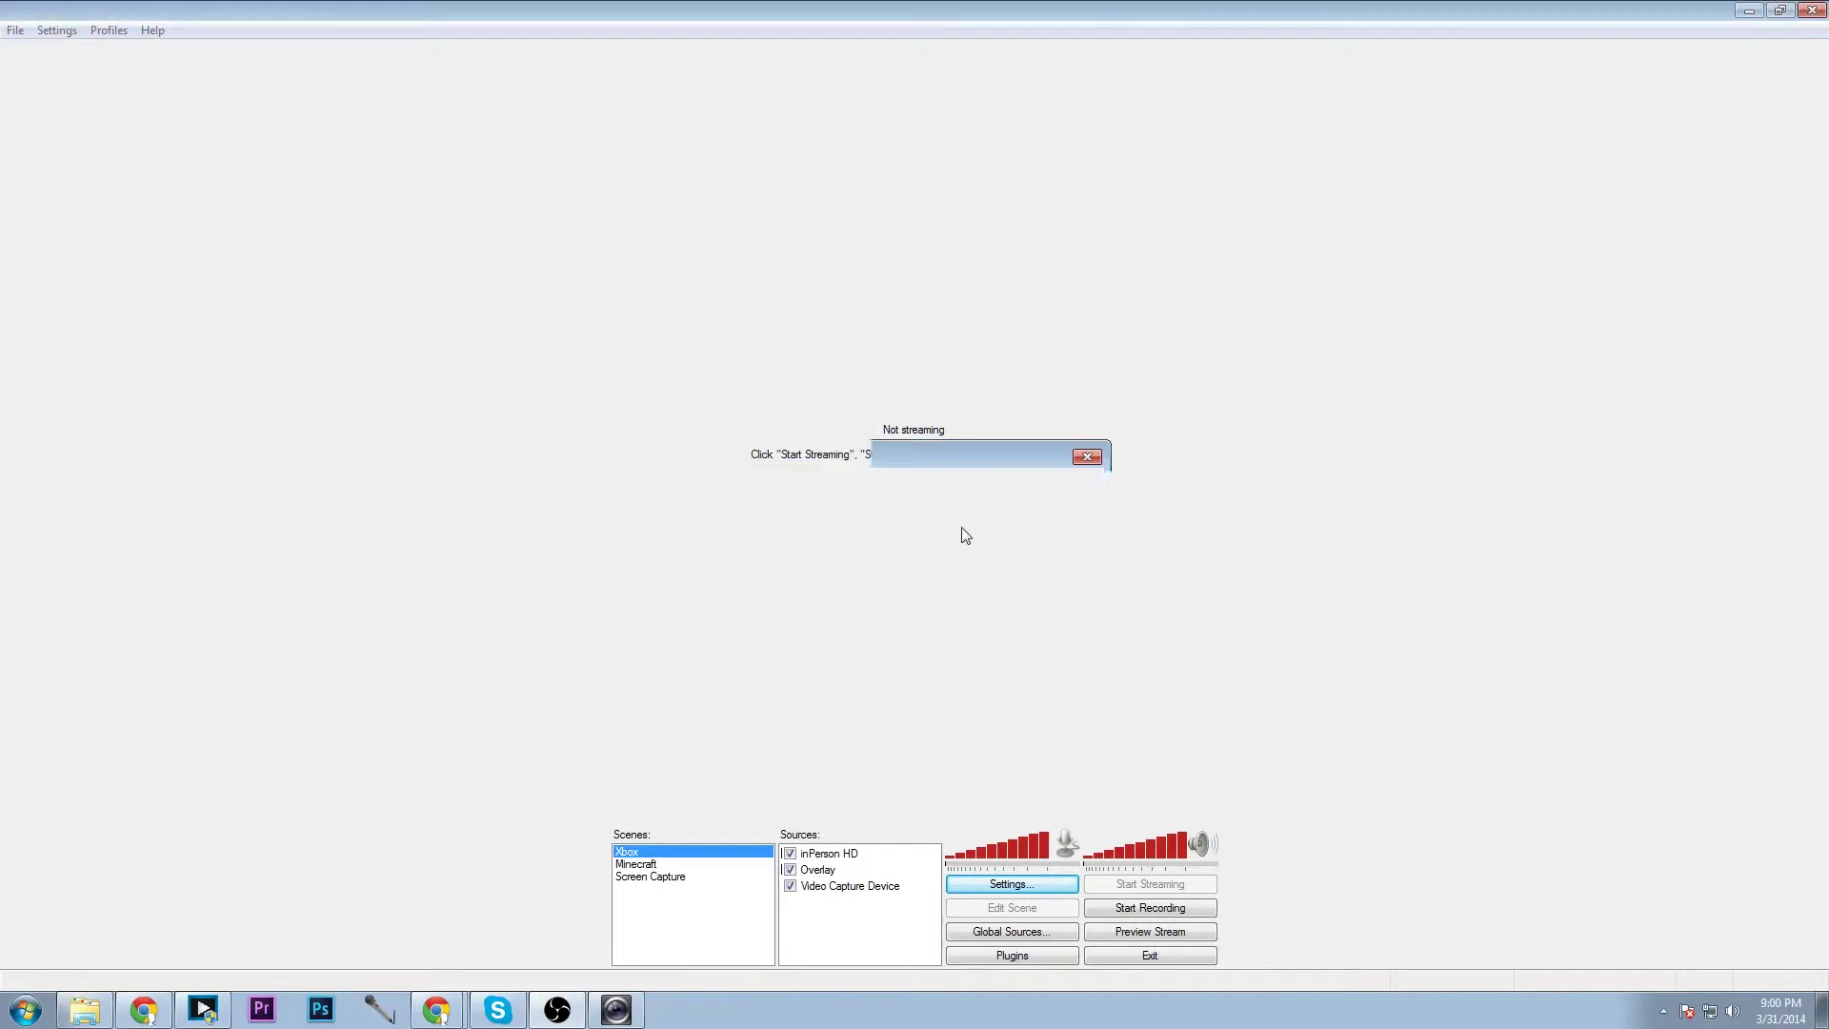
pyautogui.rightClick(855, 892)
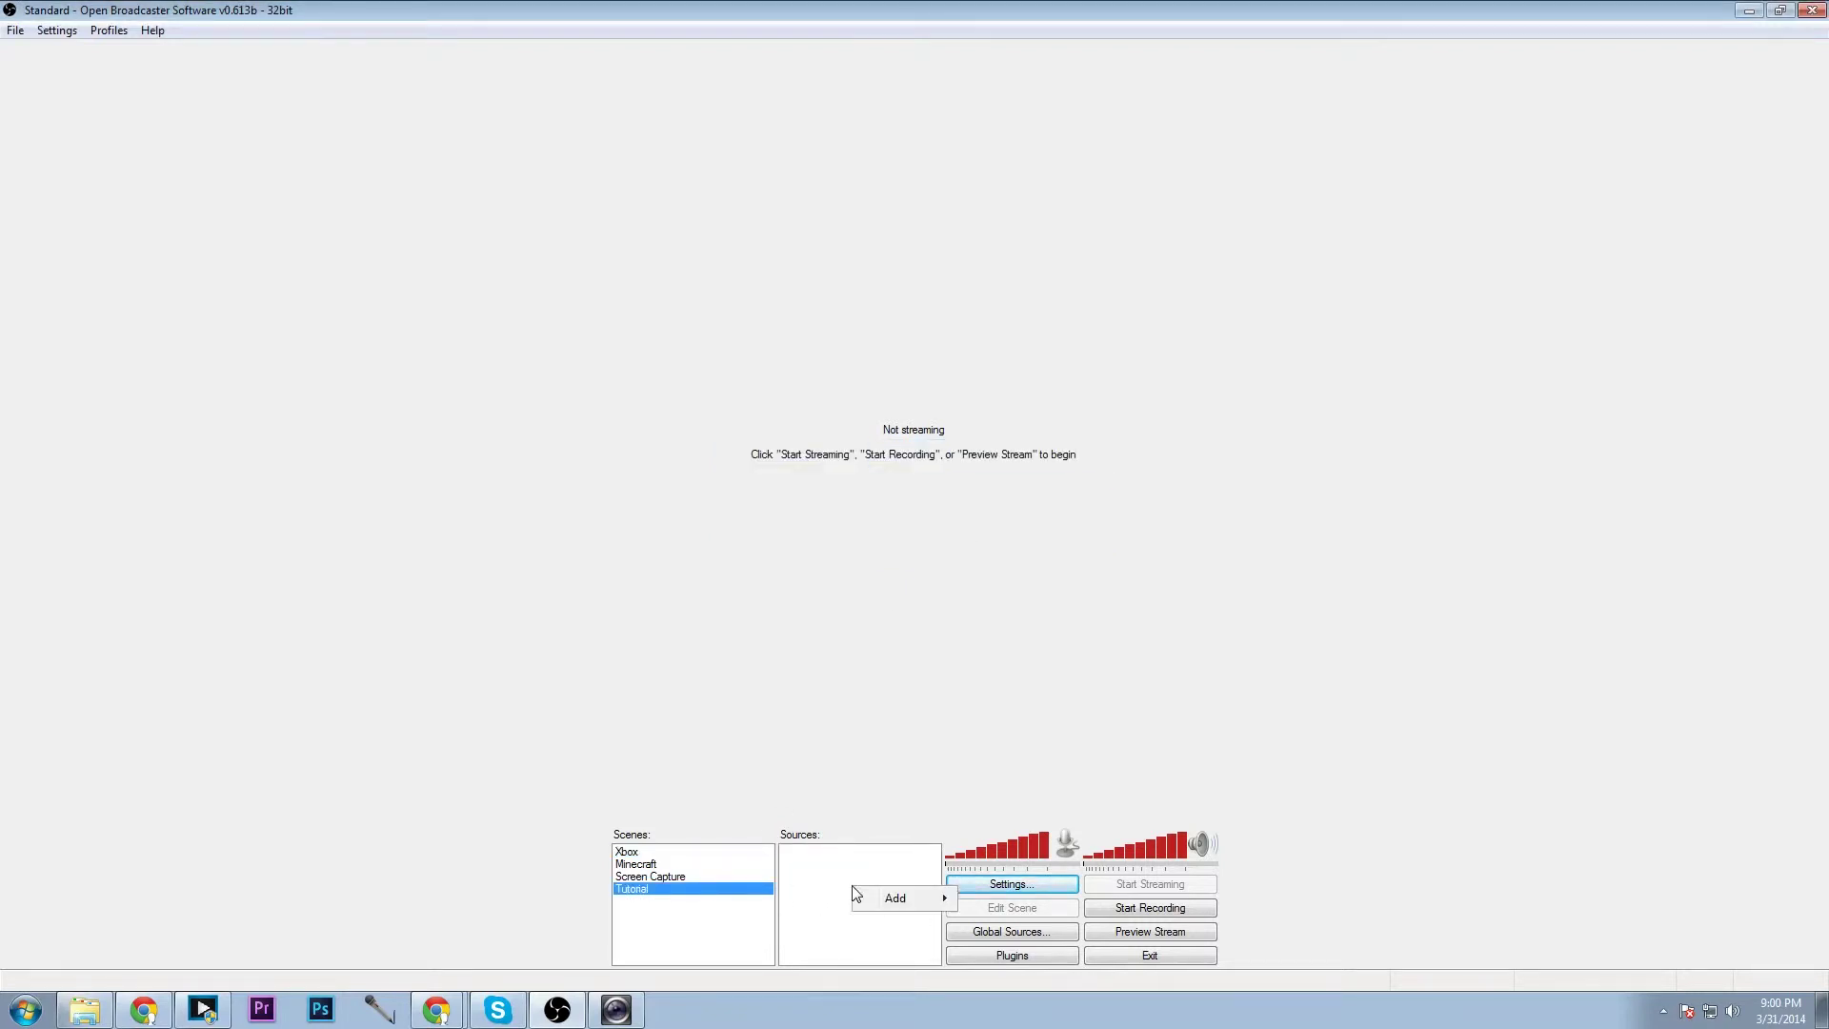
pyautogui.moveTo(886, 898)
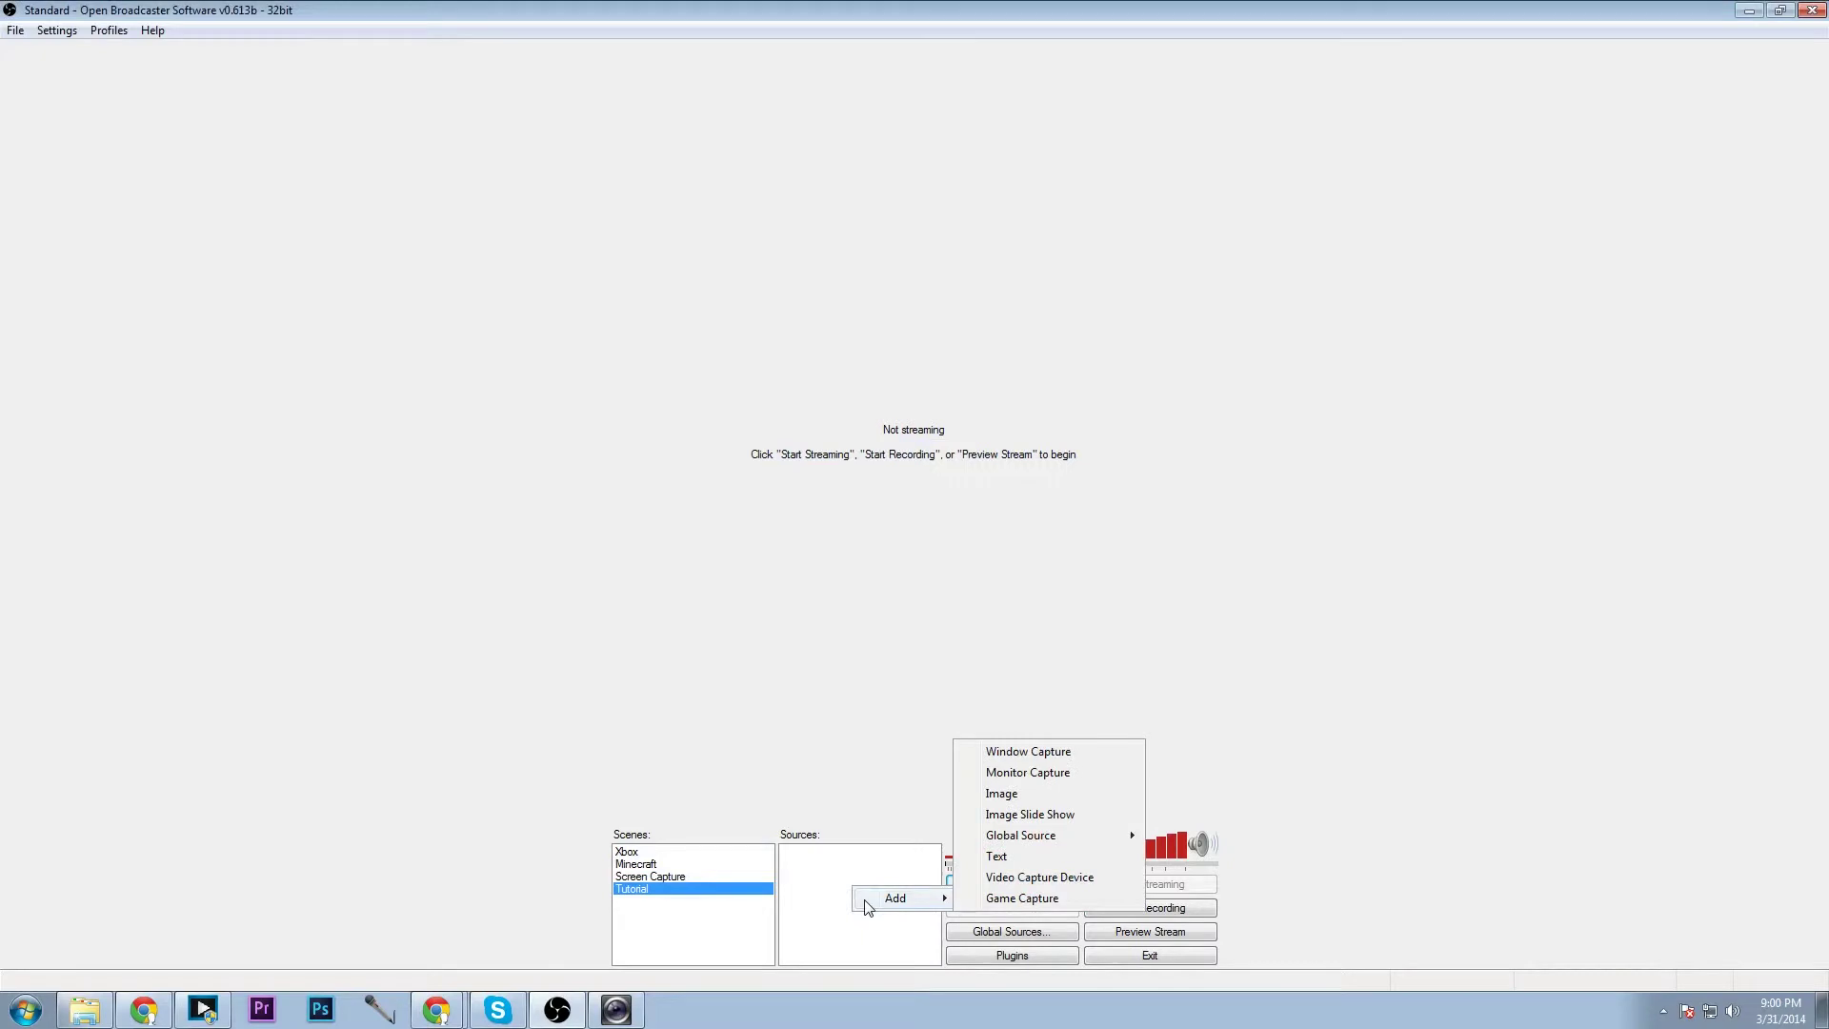
pyautogui.click(1012, 753)
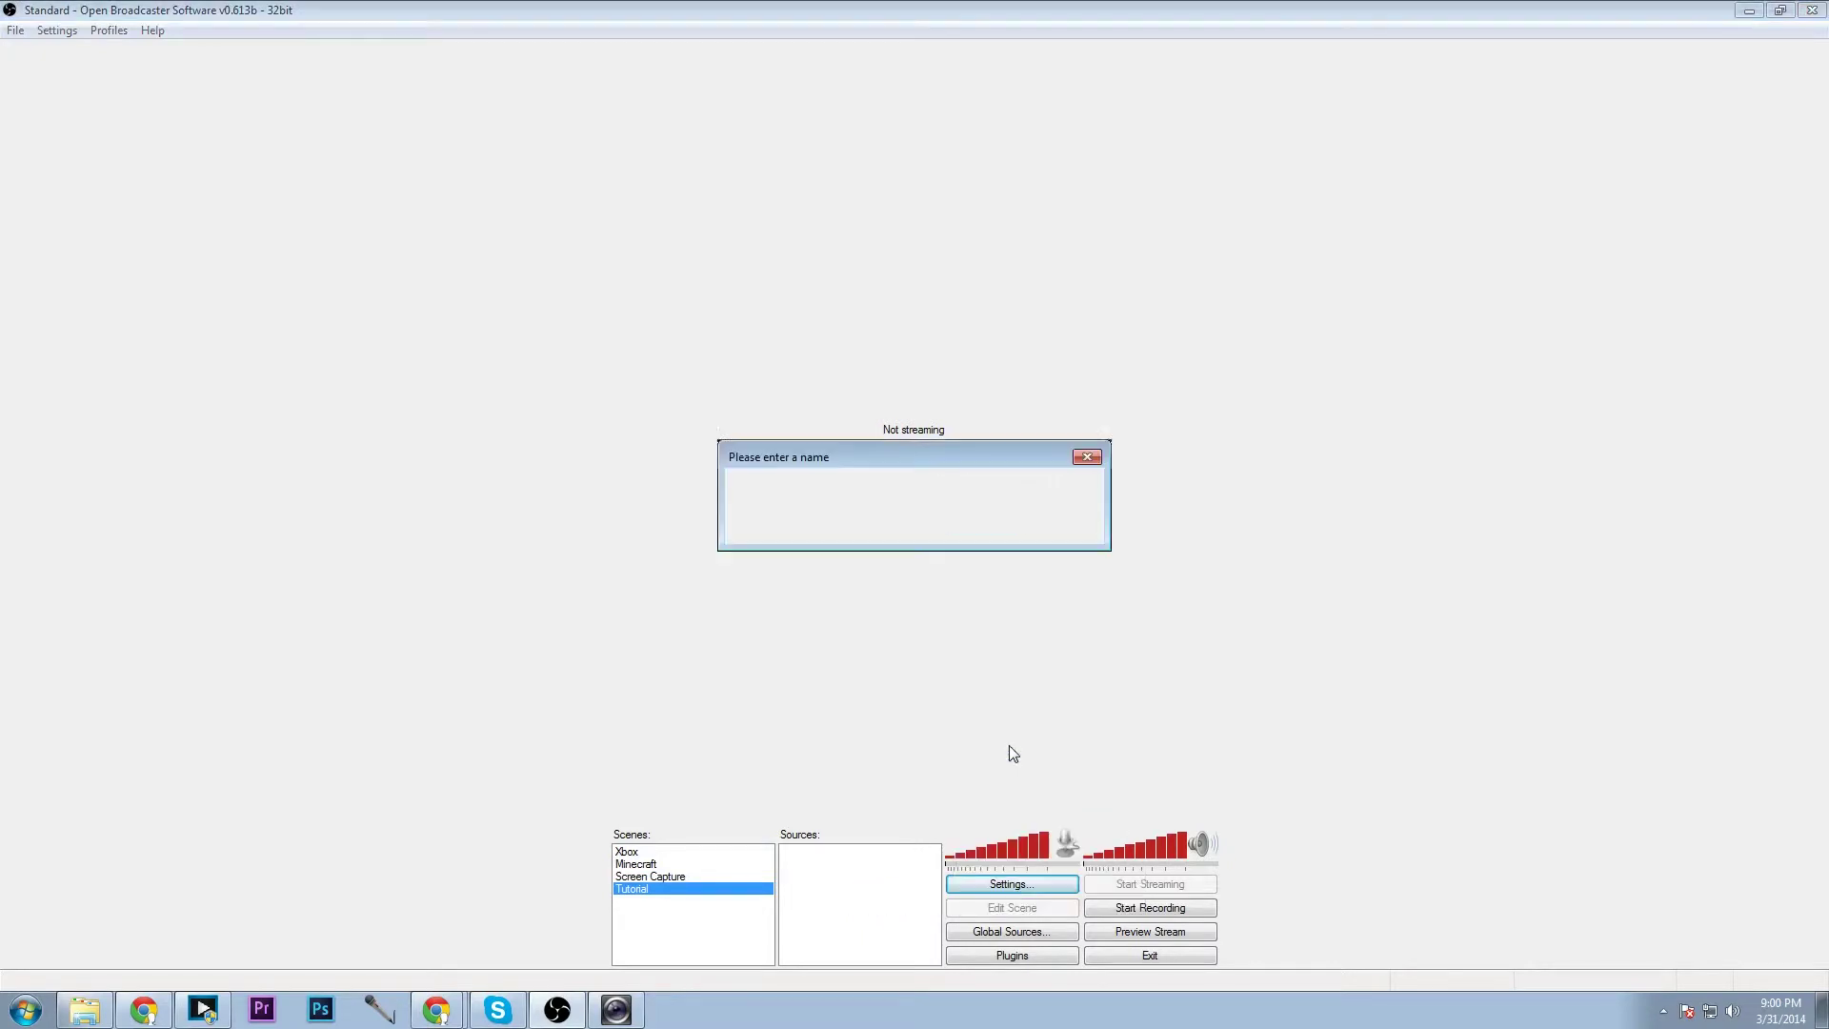
pyautogui.click(980, 525)
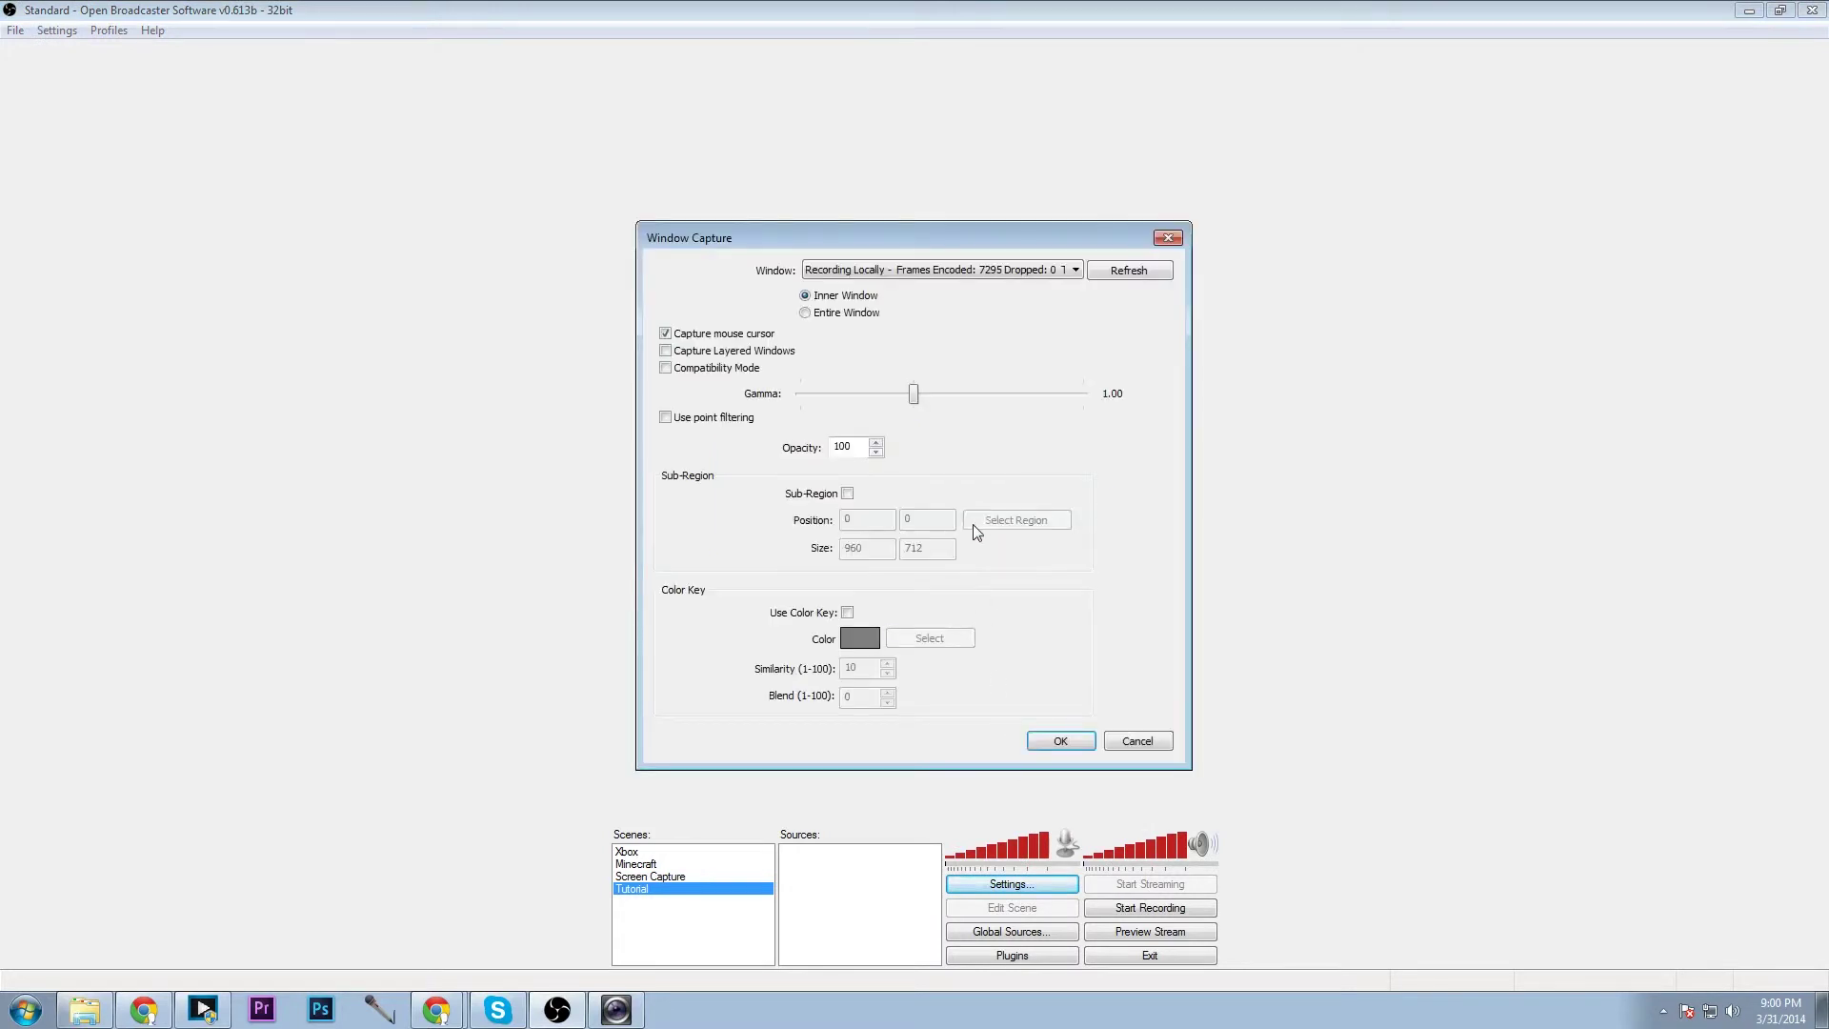
pyautogui.click(873, 271)
pyautogui.click(873, 286)
pyautogui.click(847, 494)
pyautogui.click(1002, 527)
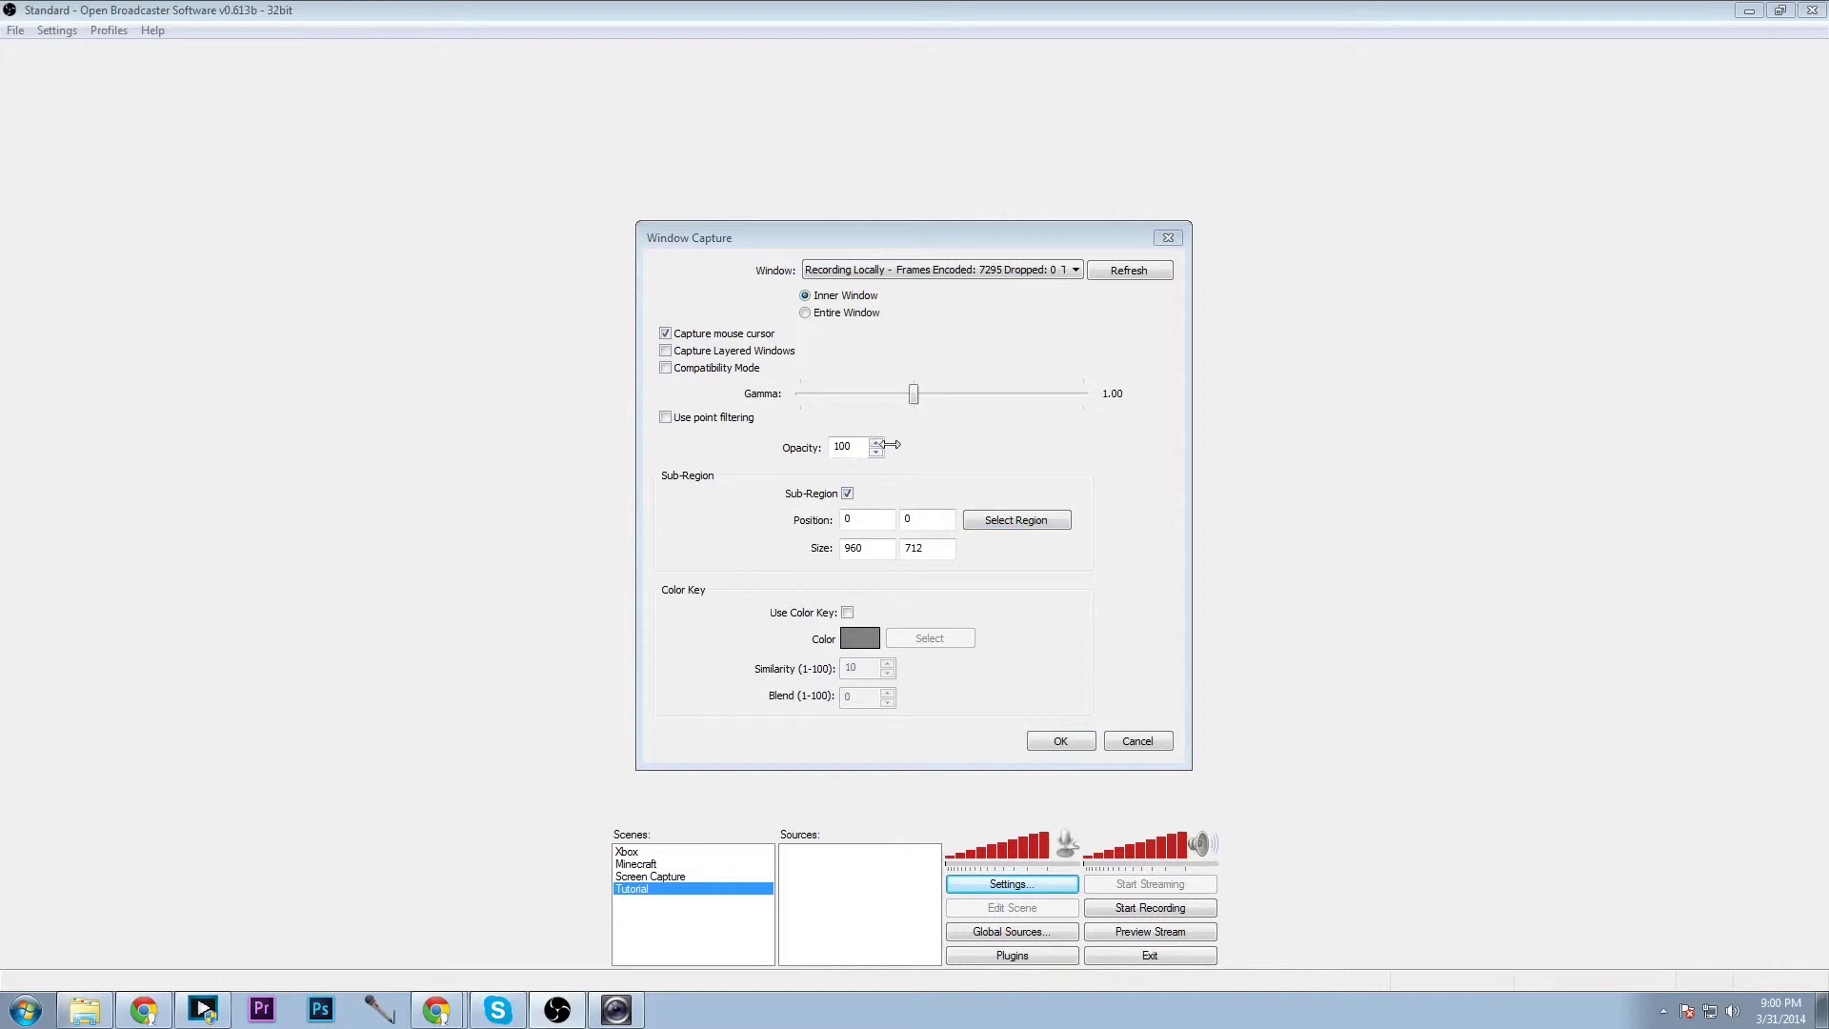
pyautogui.moveTo(889, 445); pyautogui.dragTo(1141, 457)
pyautogui.moveTo(1273, 292); pyautogui.dragTo(1282, 459)
pyautogui.moveTo(1809, 827); pyautogui.dragTo(1677, 823)
pyautogui.moveTo(1536, 960); pyautogui.dragTo(1521, 599)
pyautogui.click(1055, 746)
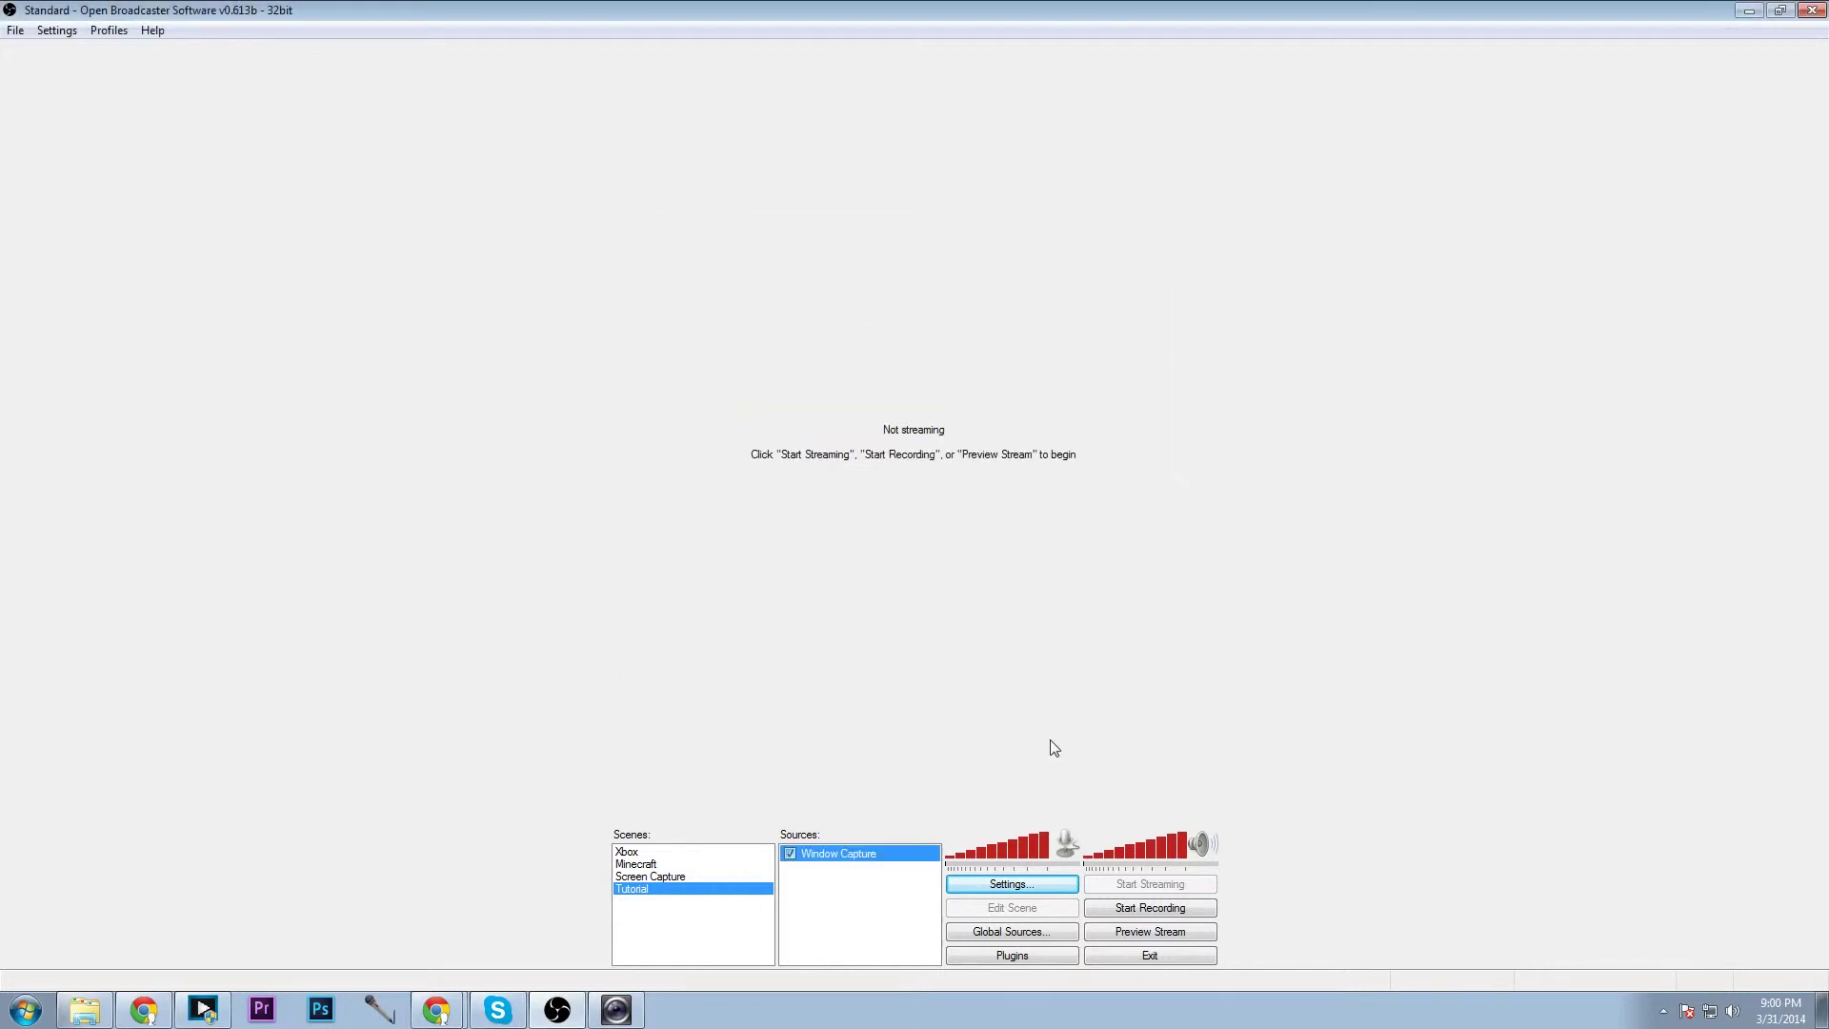
pyautogui.press('Delete')
pyautogui.press('Return')
pyautogui.rightClick(810, 870)
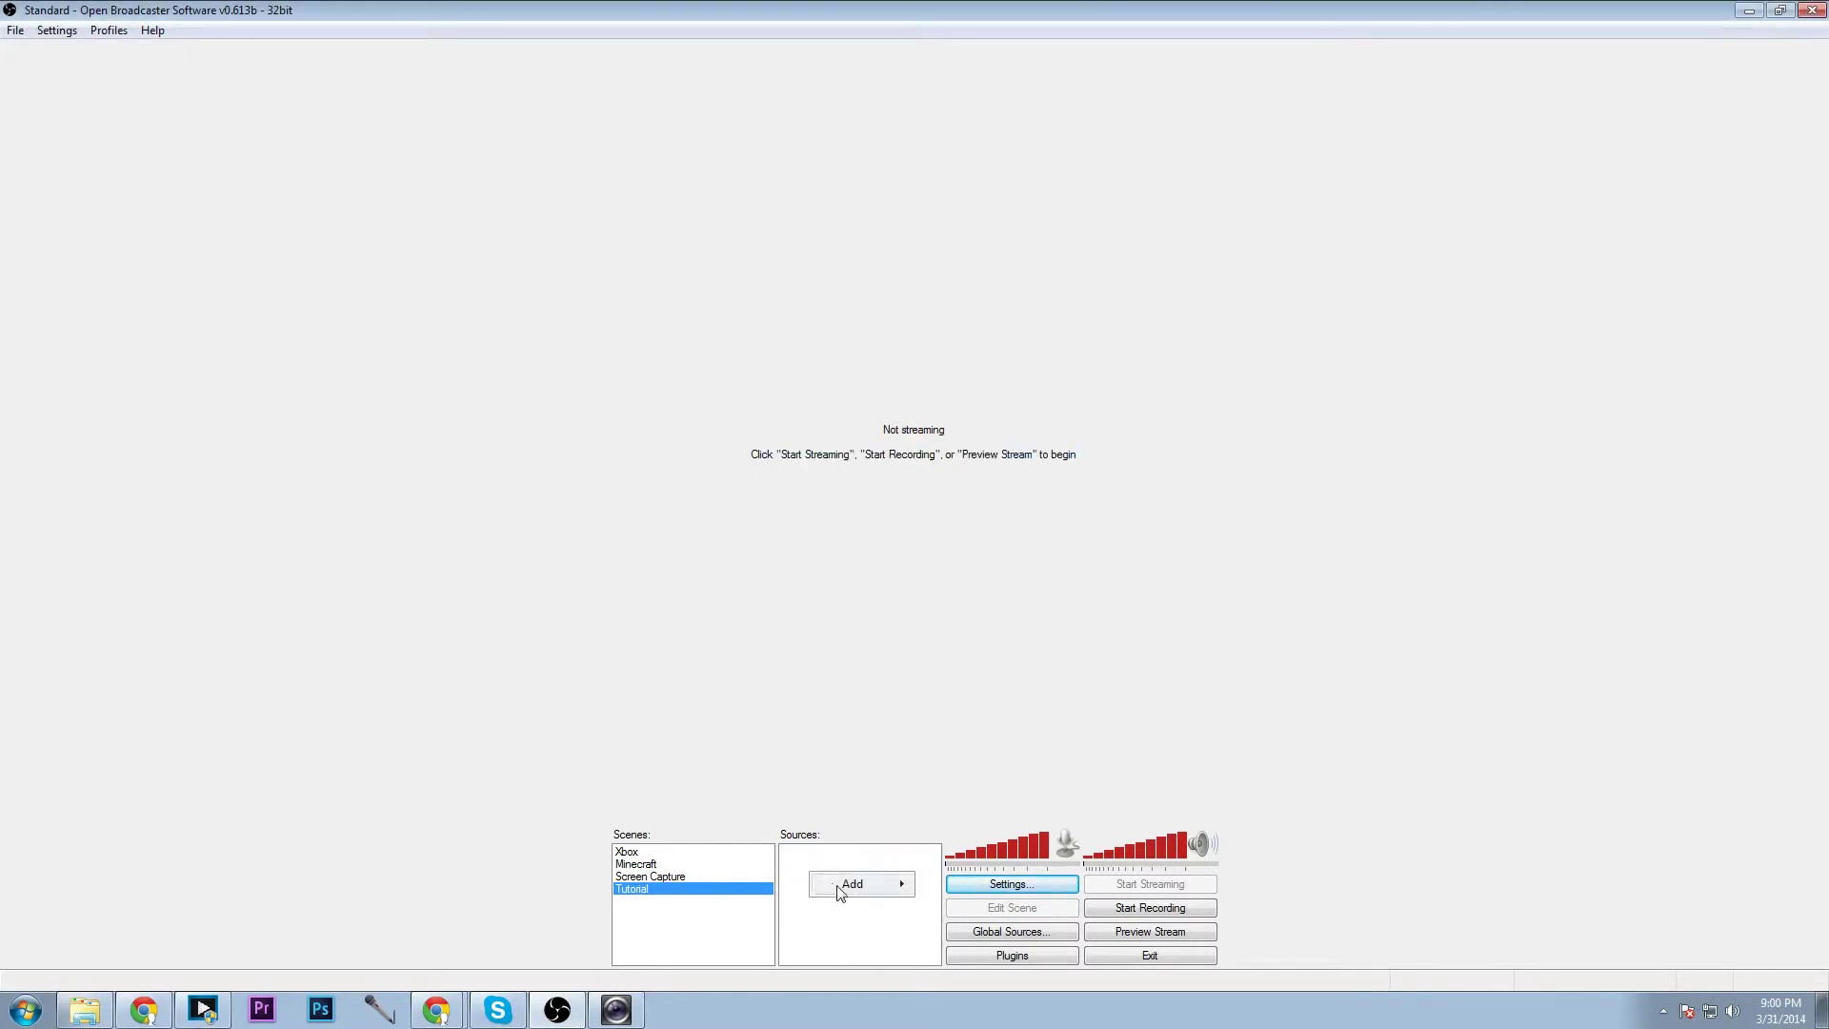
pyautogui.moveTo(843, 886)
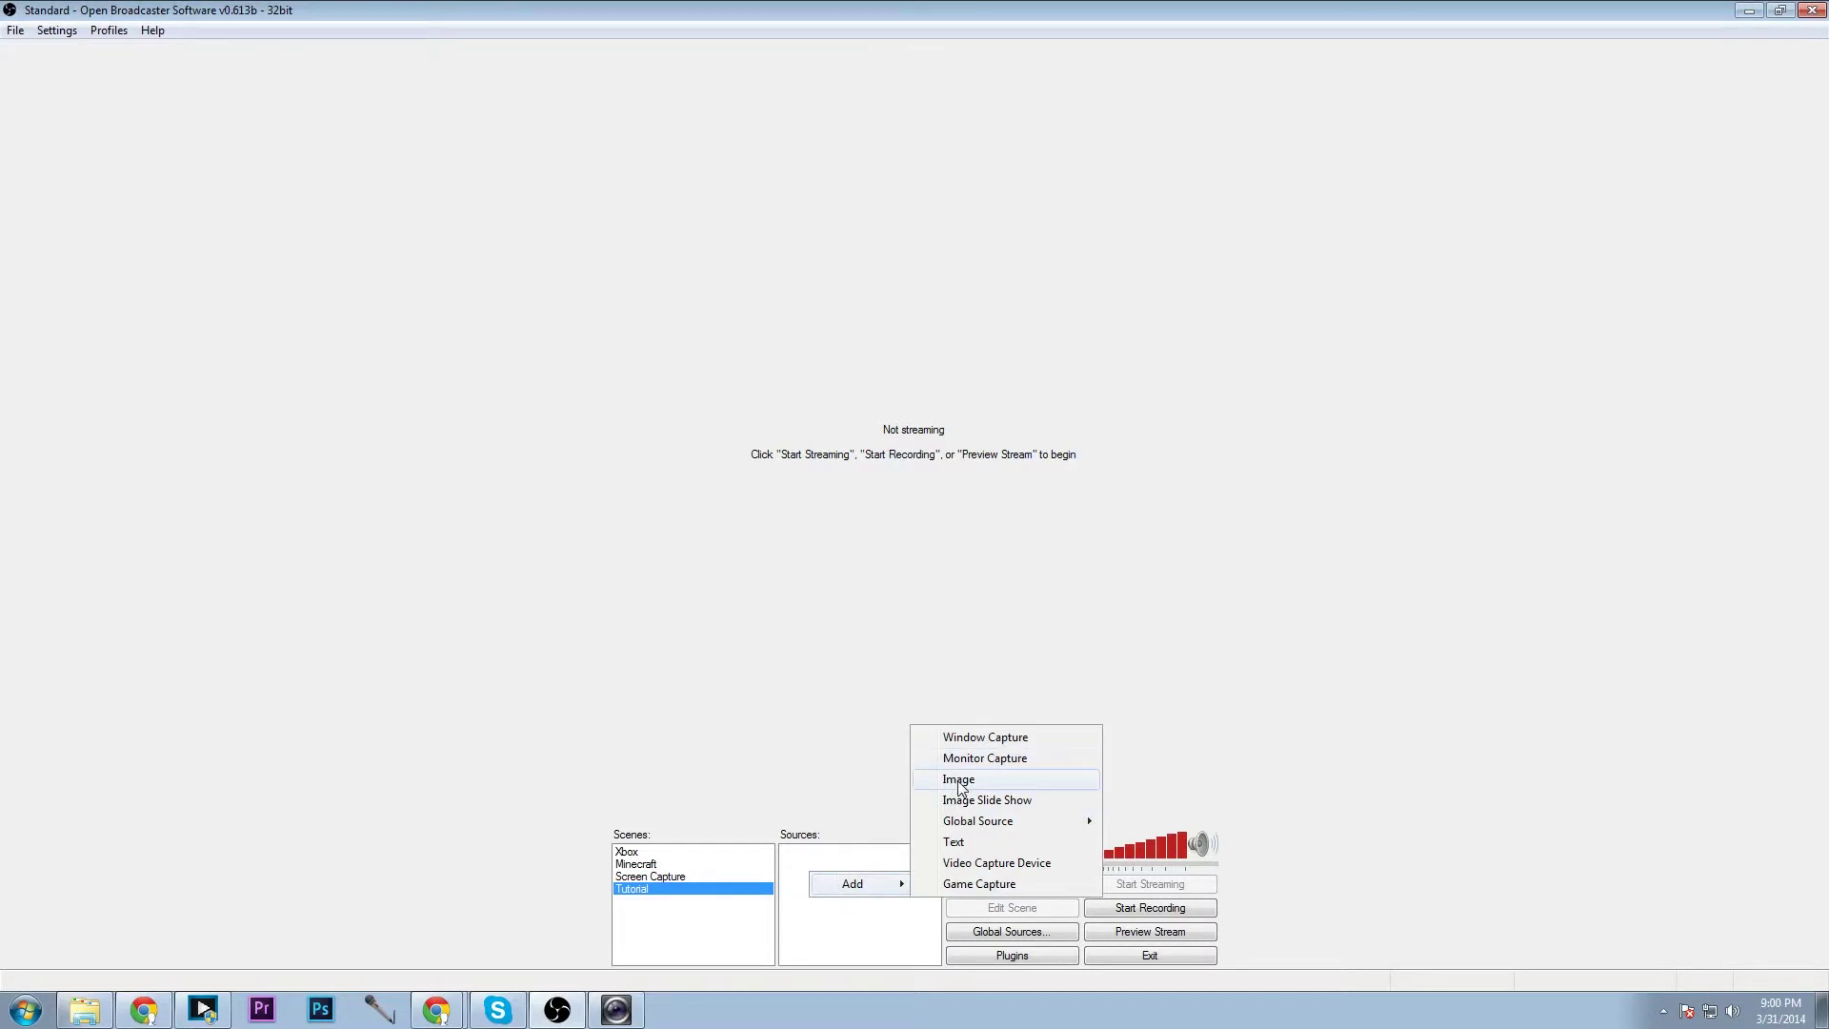
pyautogui.click(958, 779)
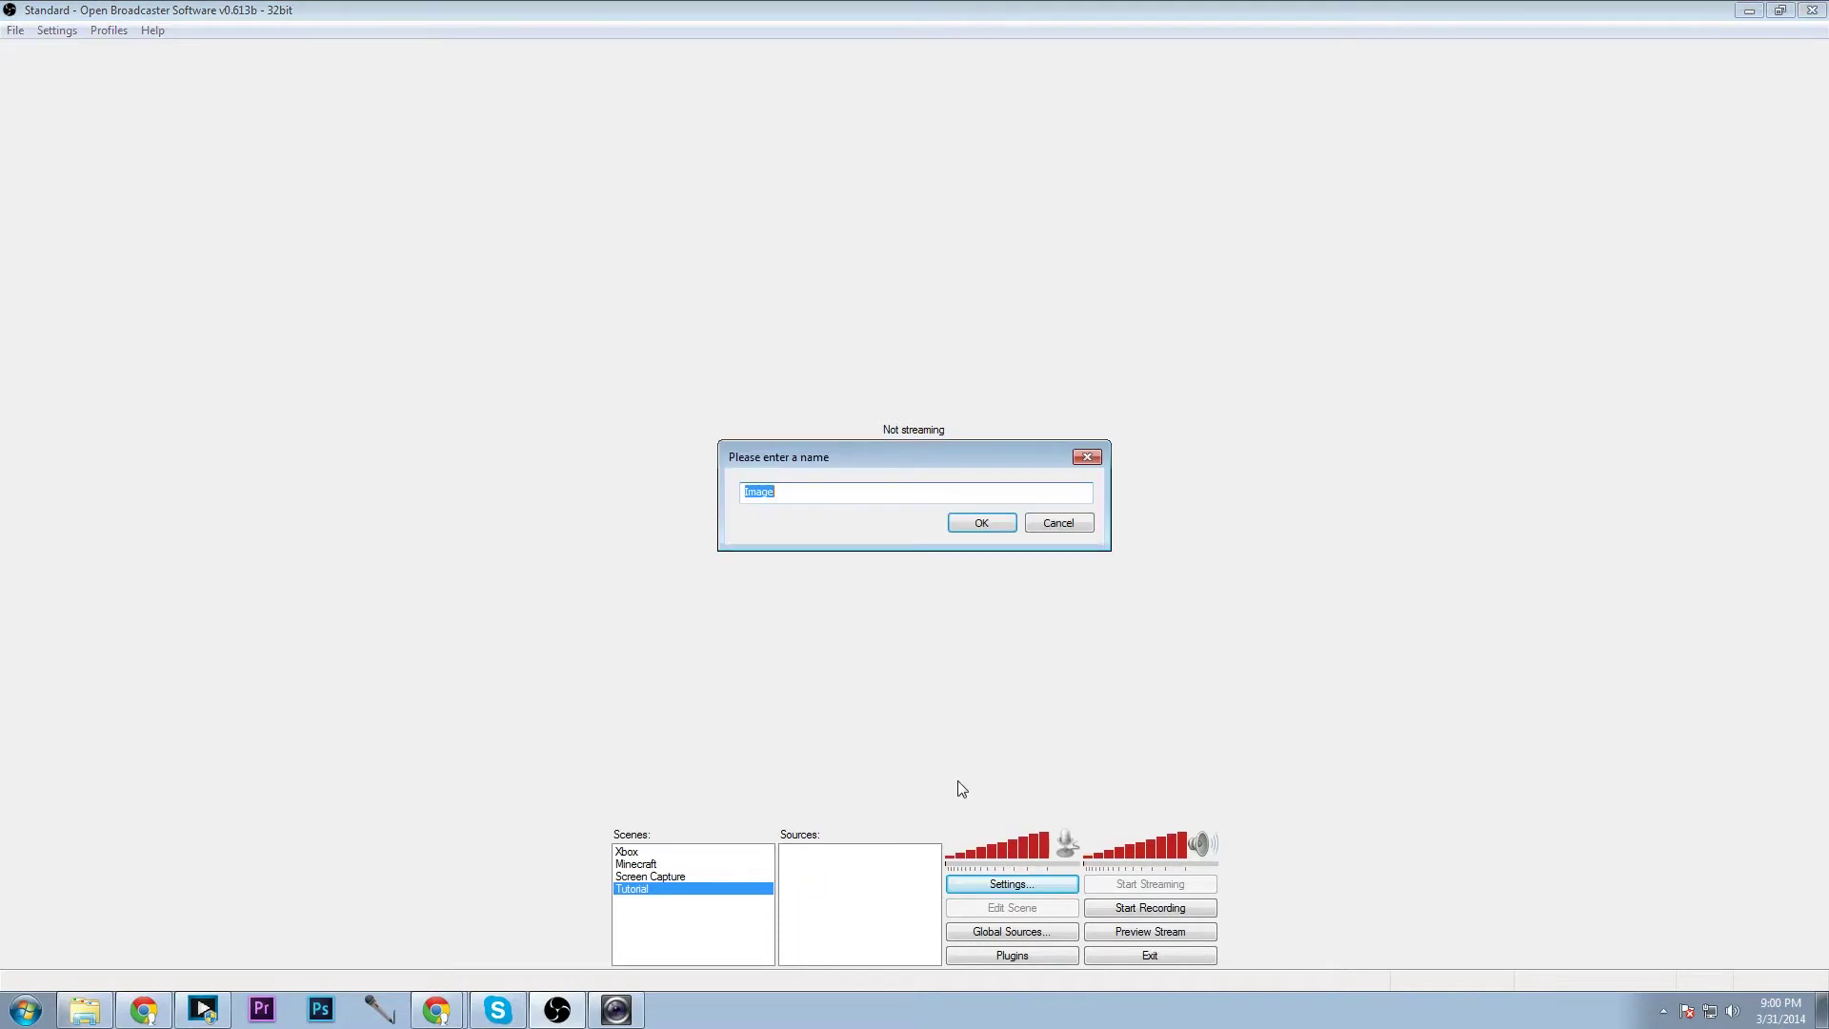
pyautogui.click(964, 526)
pyautogui.click(1032, 346)
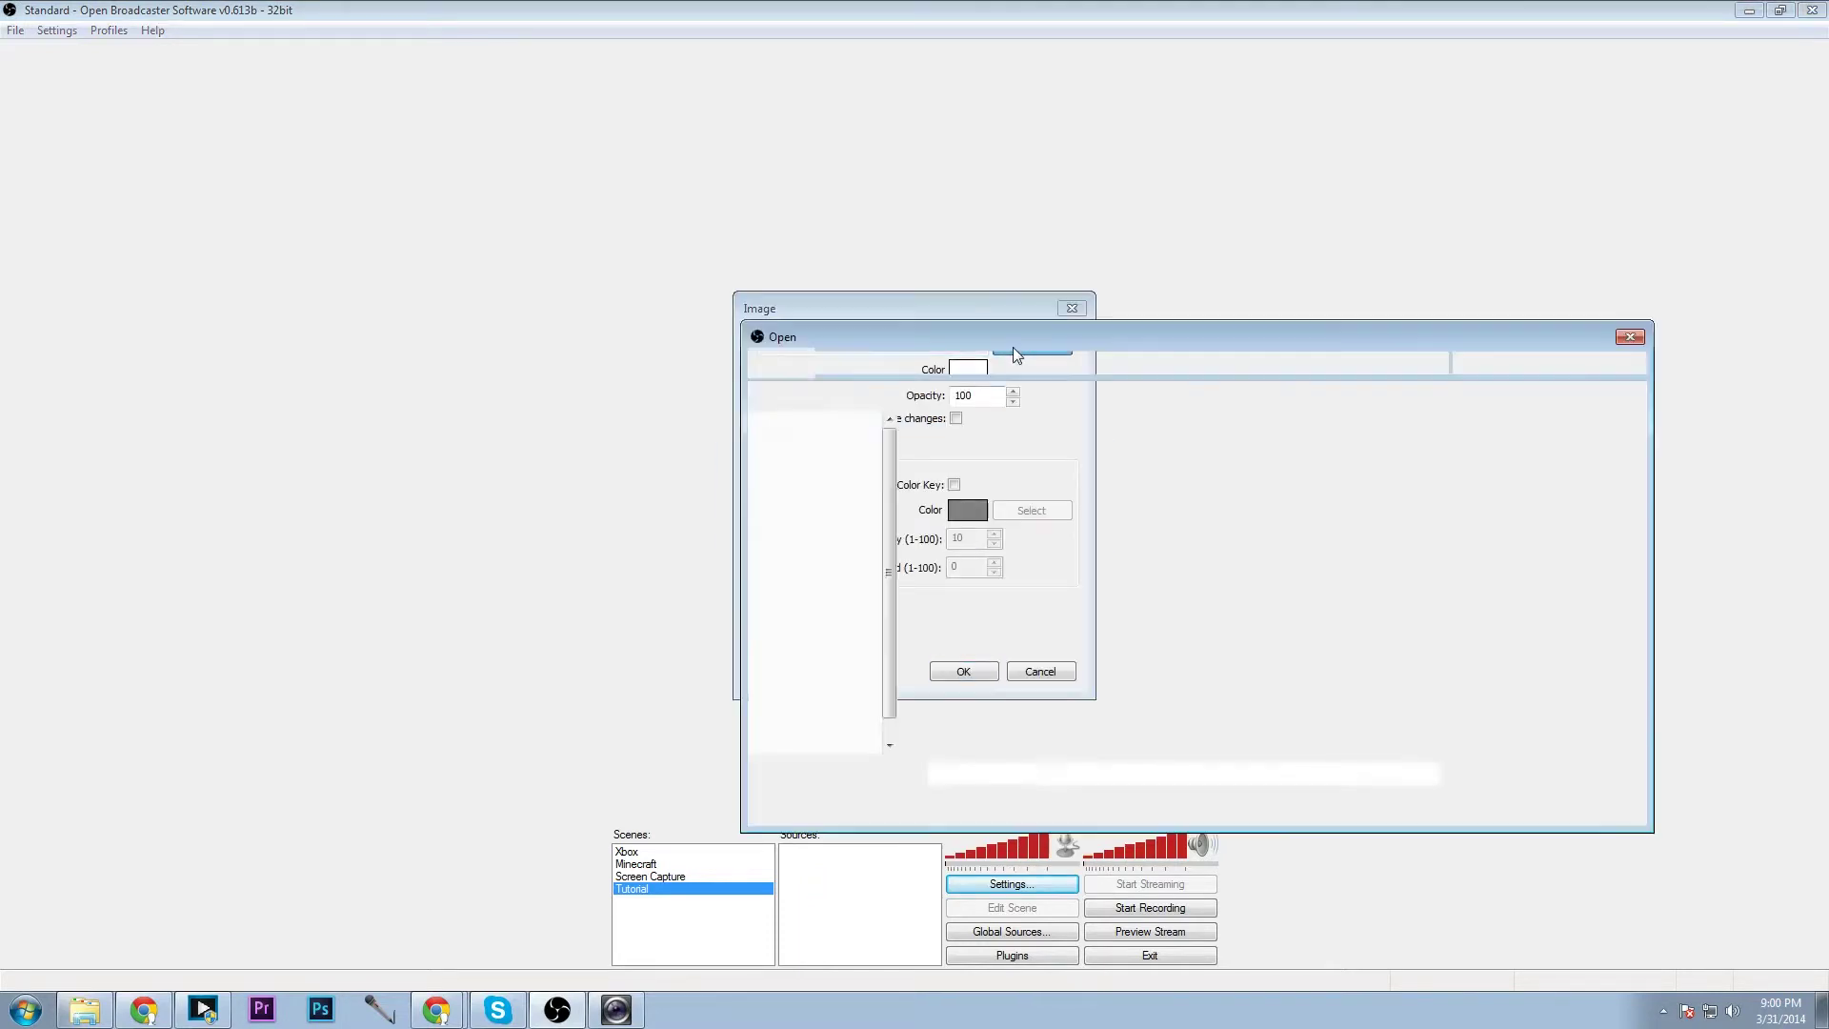
pyautogui.click(1630, 339)
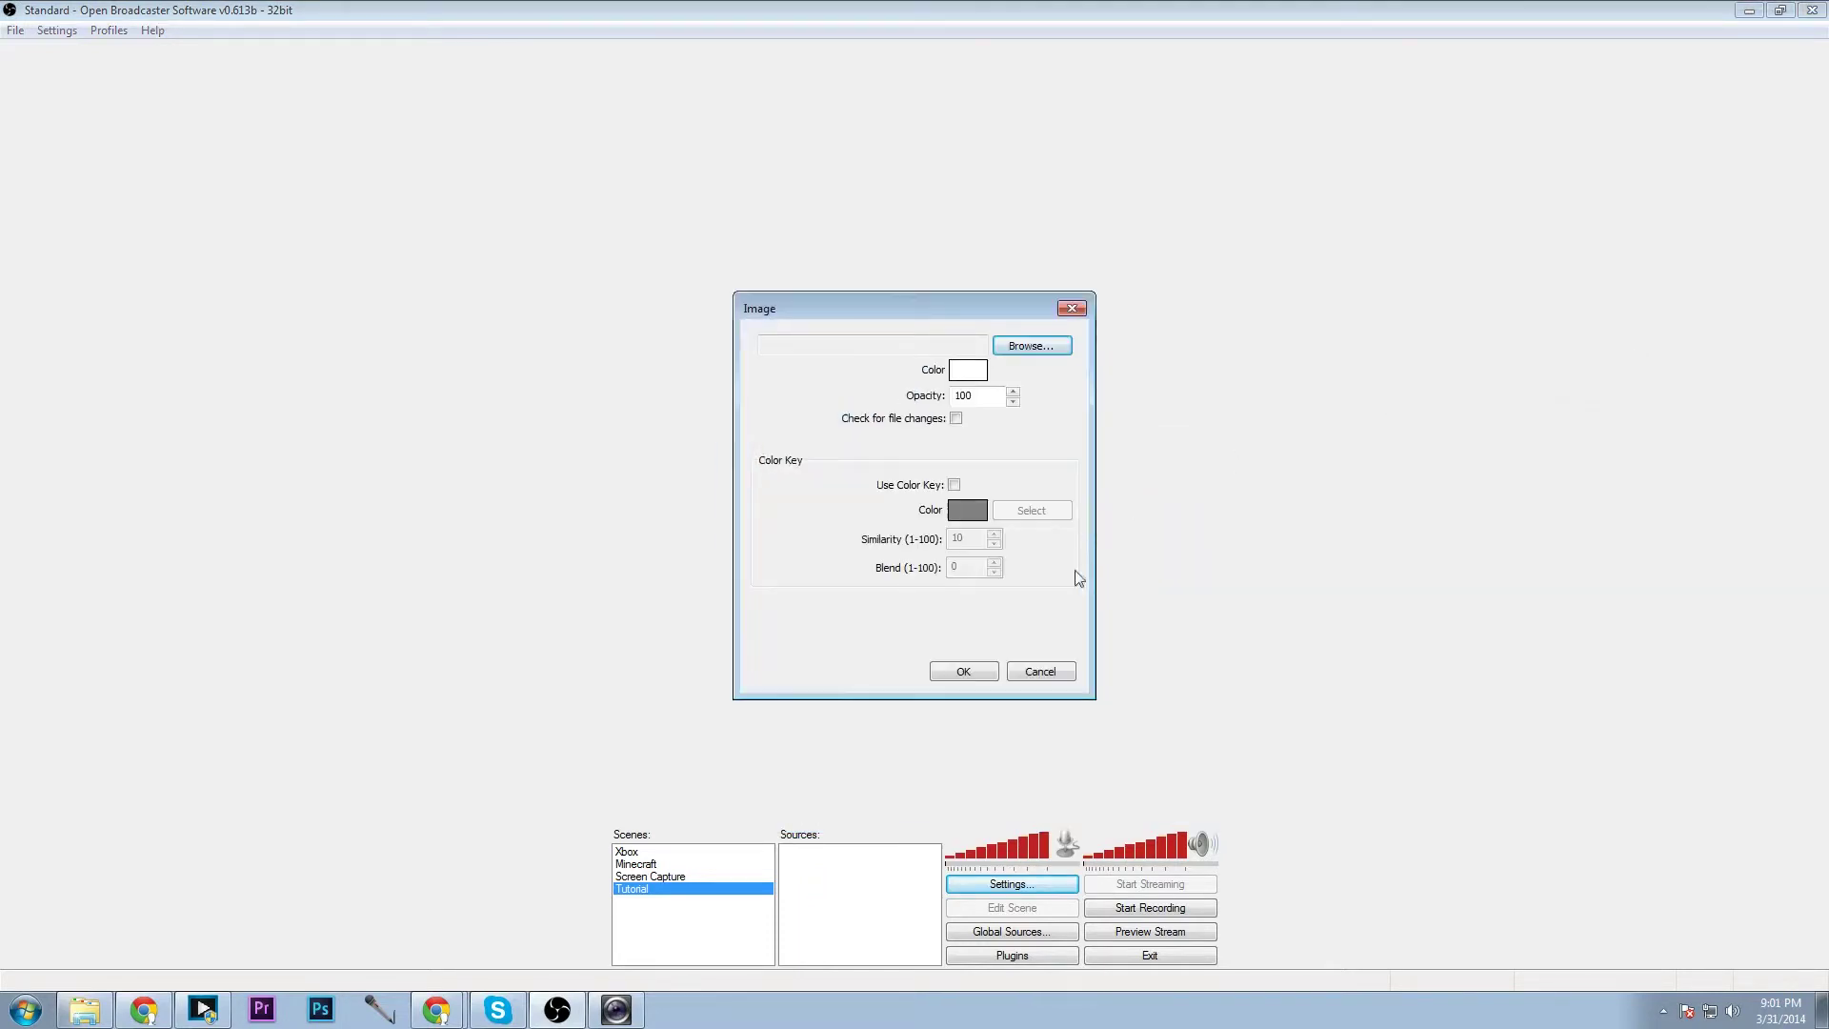
pyautogui.click(1039, 672)
pyautogui.rightClick(874, 877)
pyautogui.moveTo(885, 882)
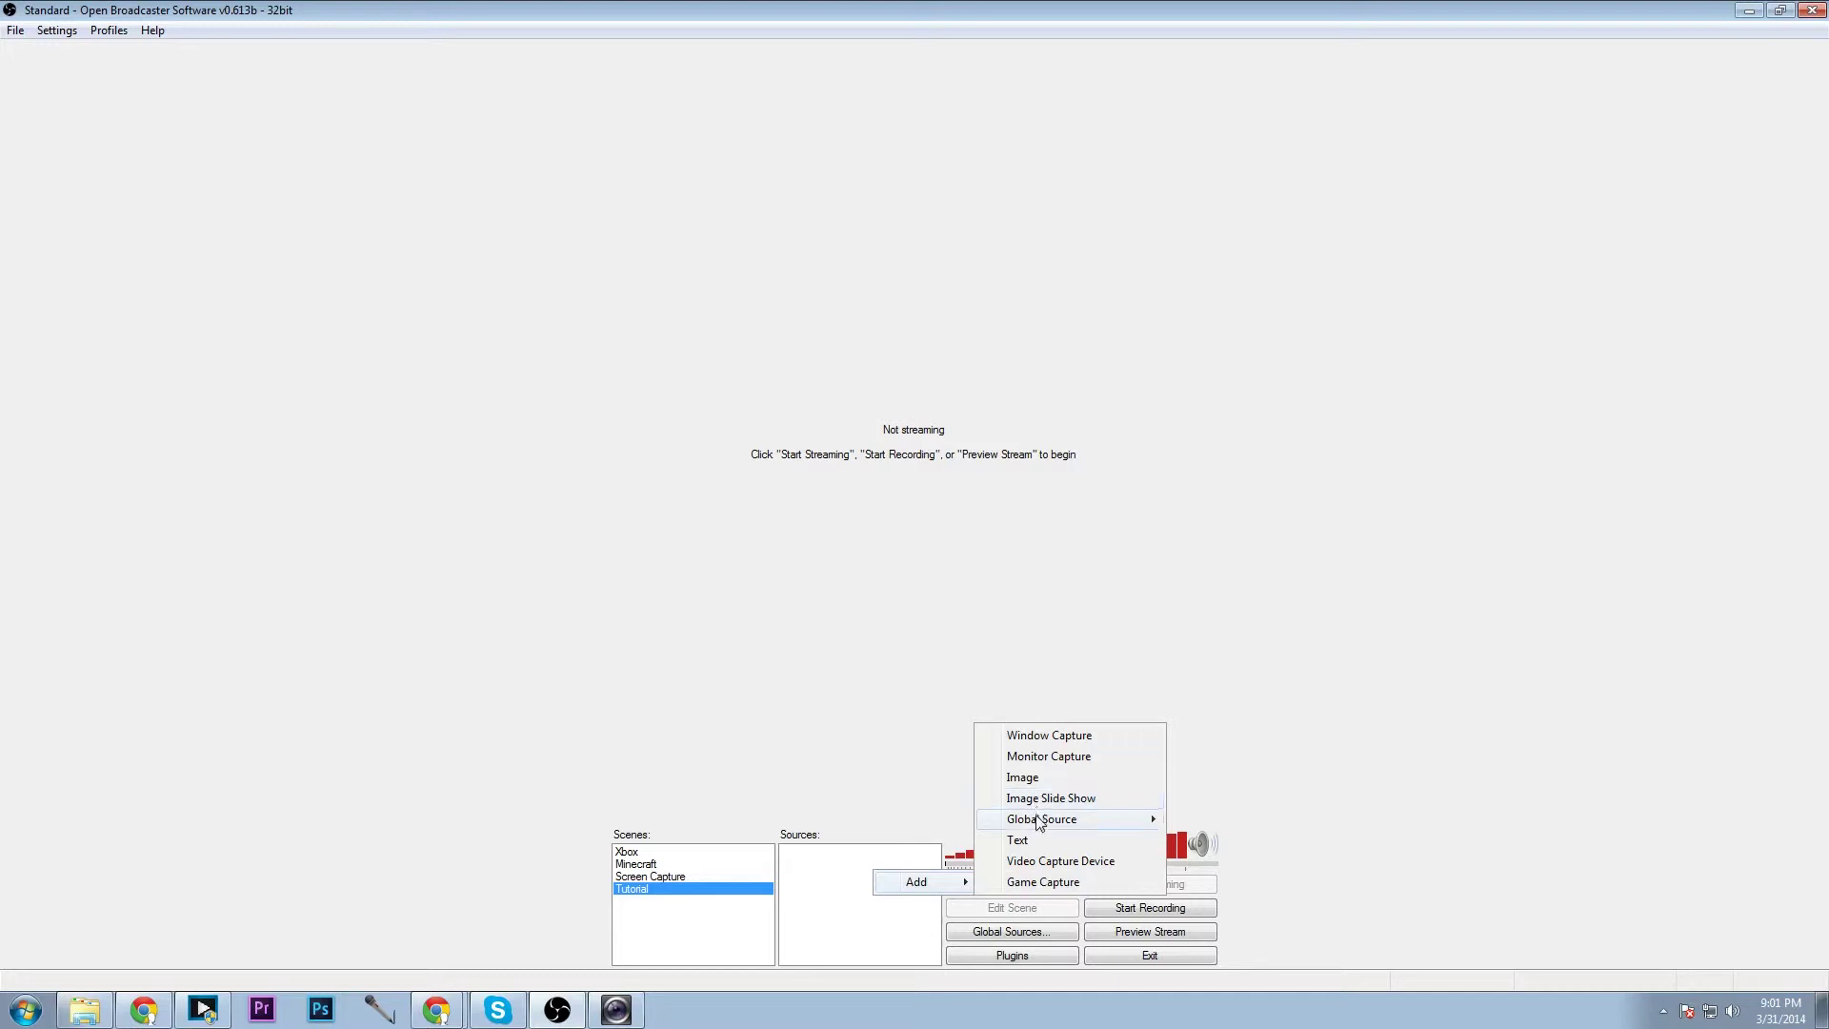
pyautogui.moveTo(1041, 827)
pyautogui.click(1036, 860)
pyautogui.click(978, 525)
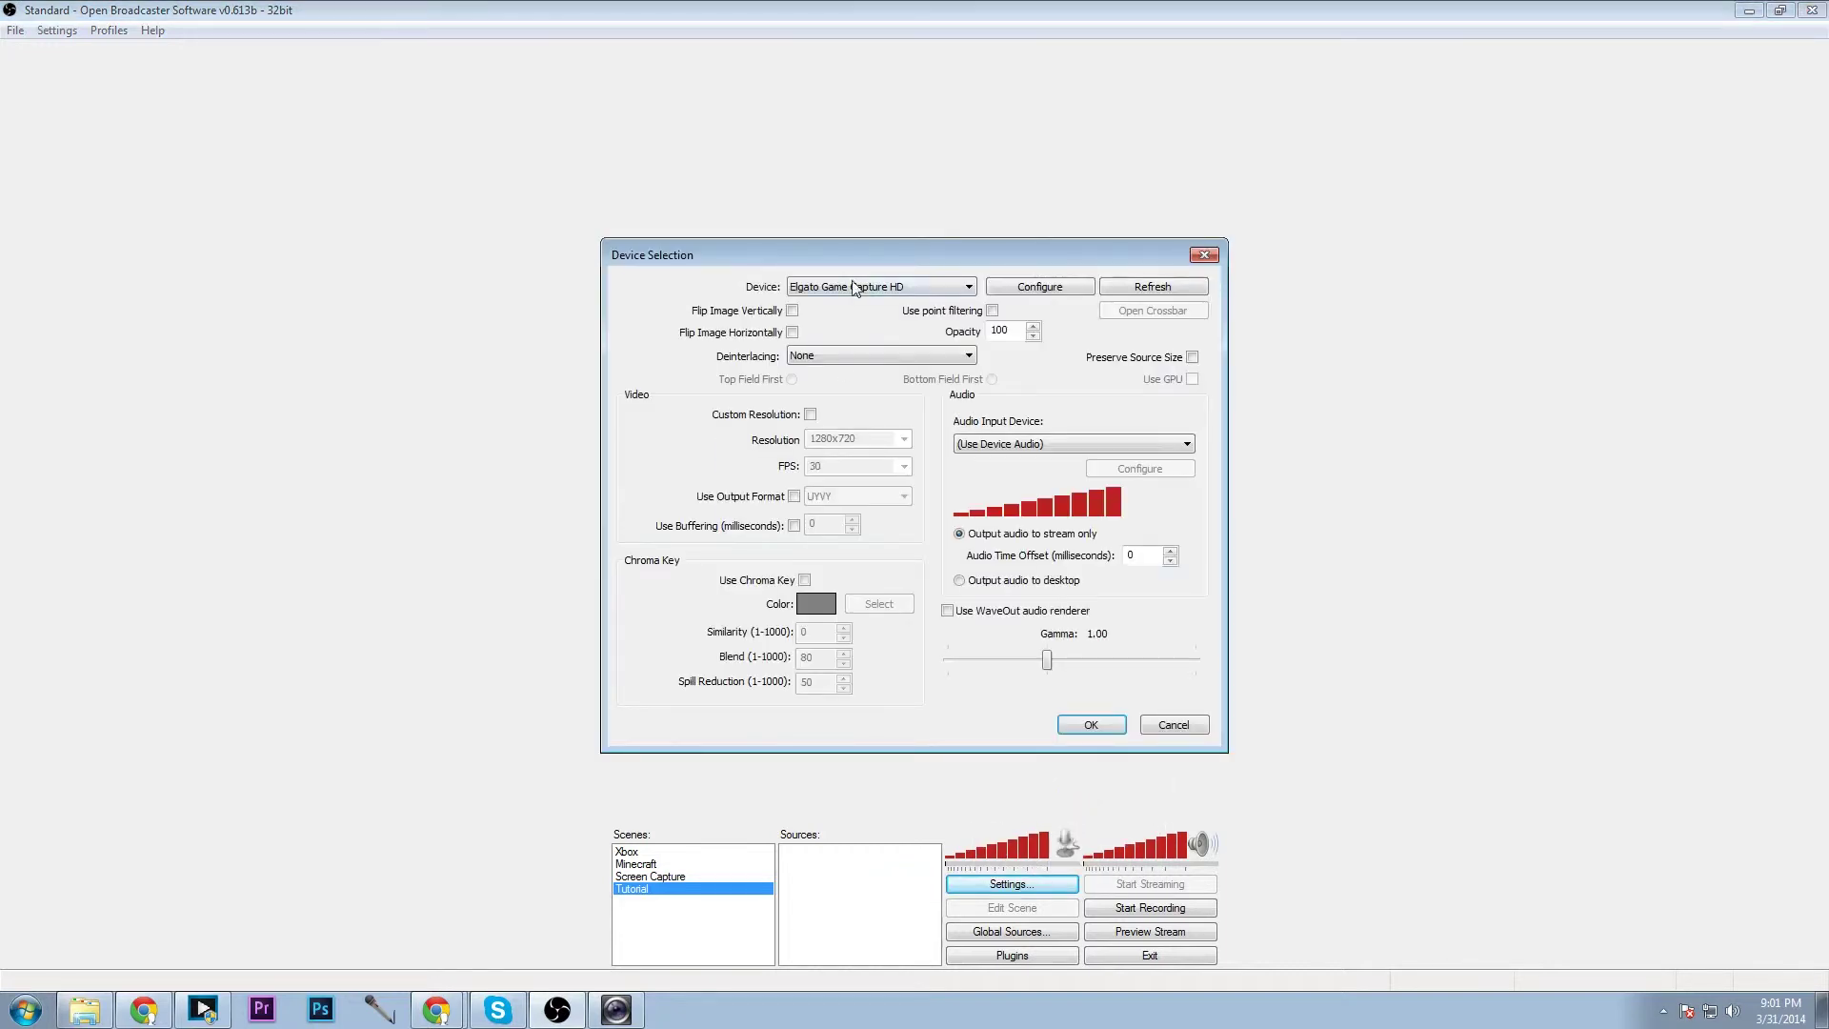
pyautogui.click(855, 288)
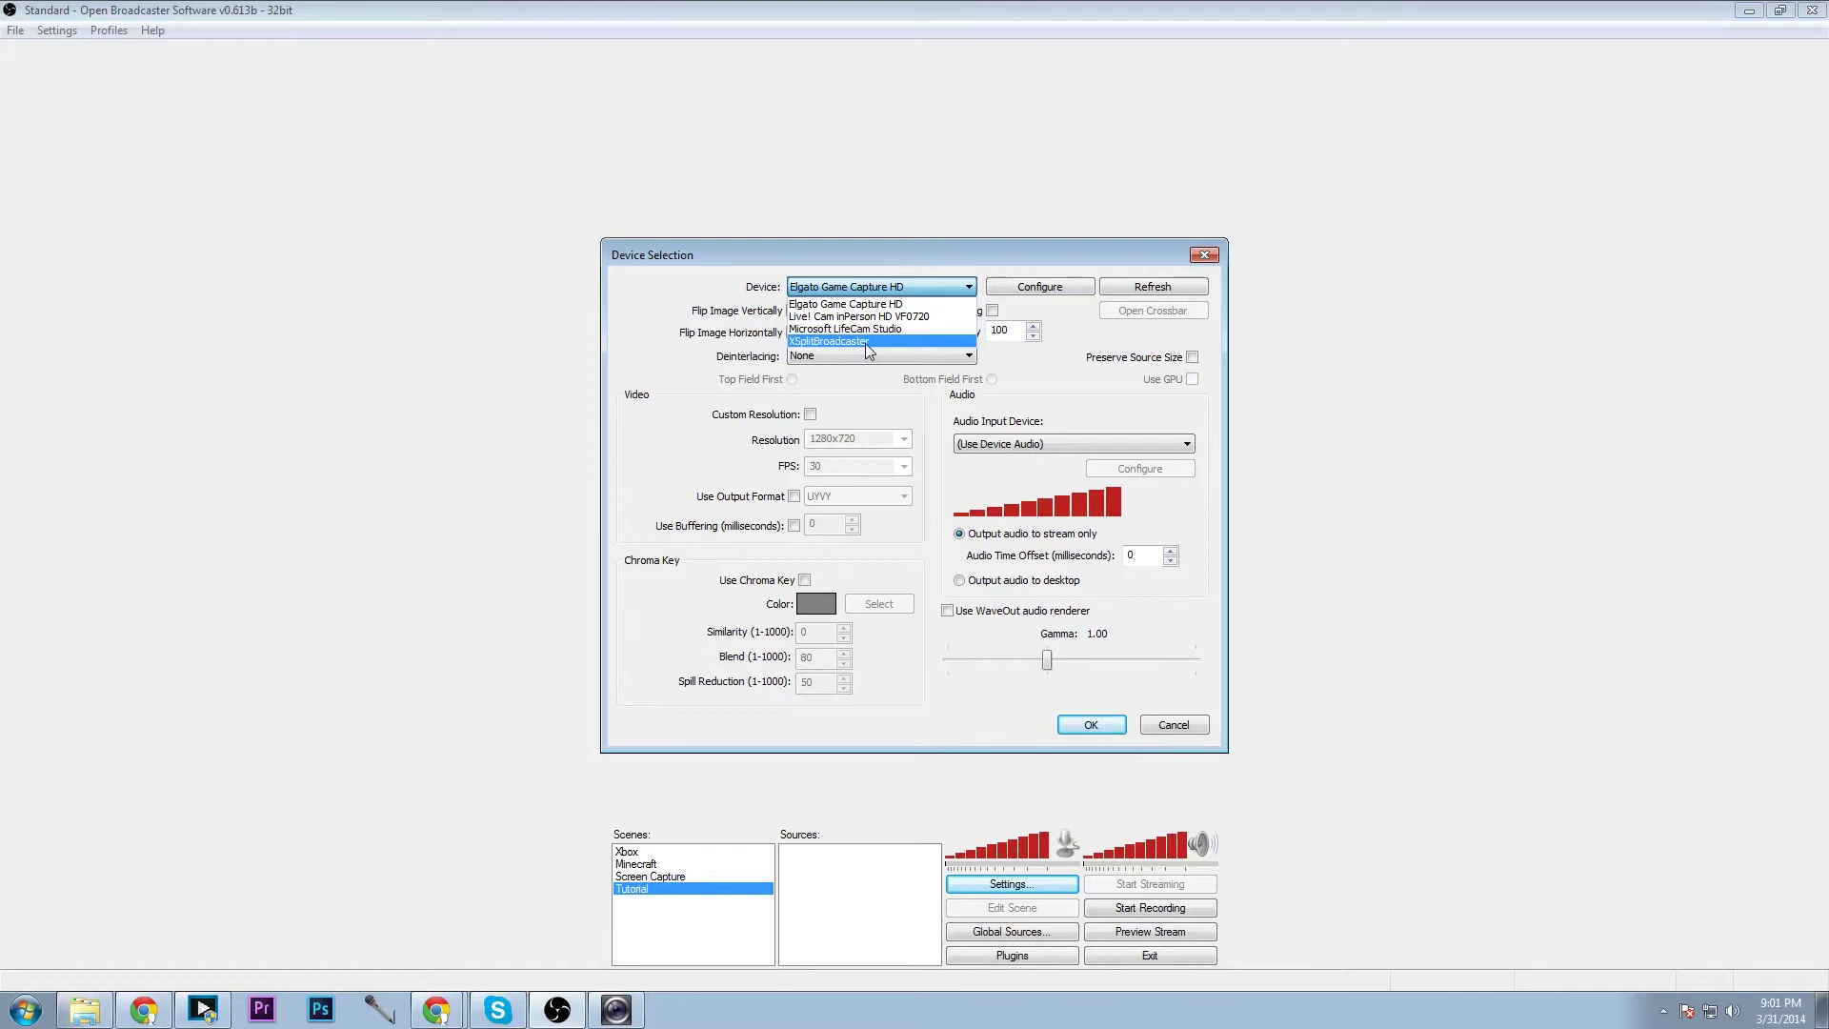
pyautogui.click(892, 392)
pyautogui.click(975, 447)
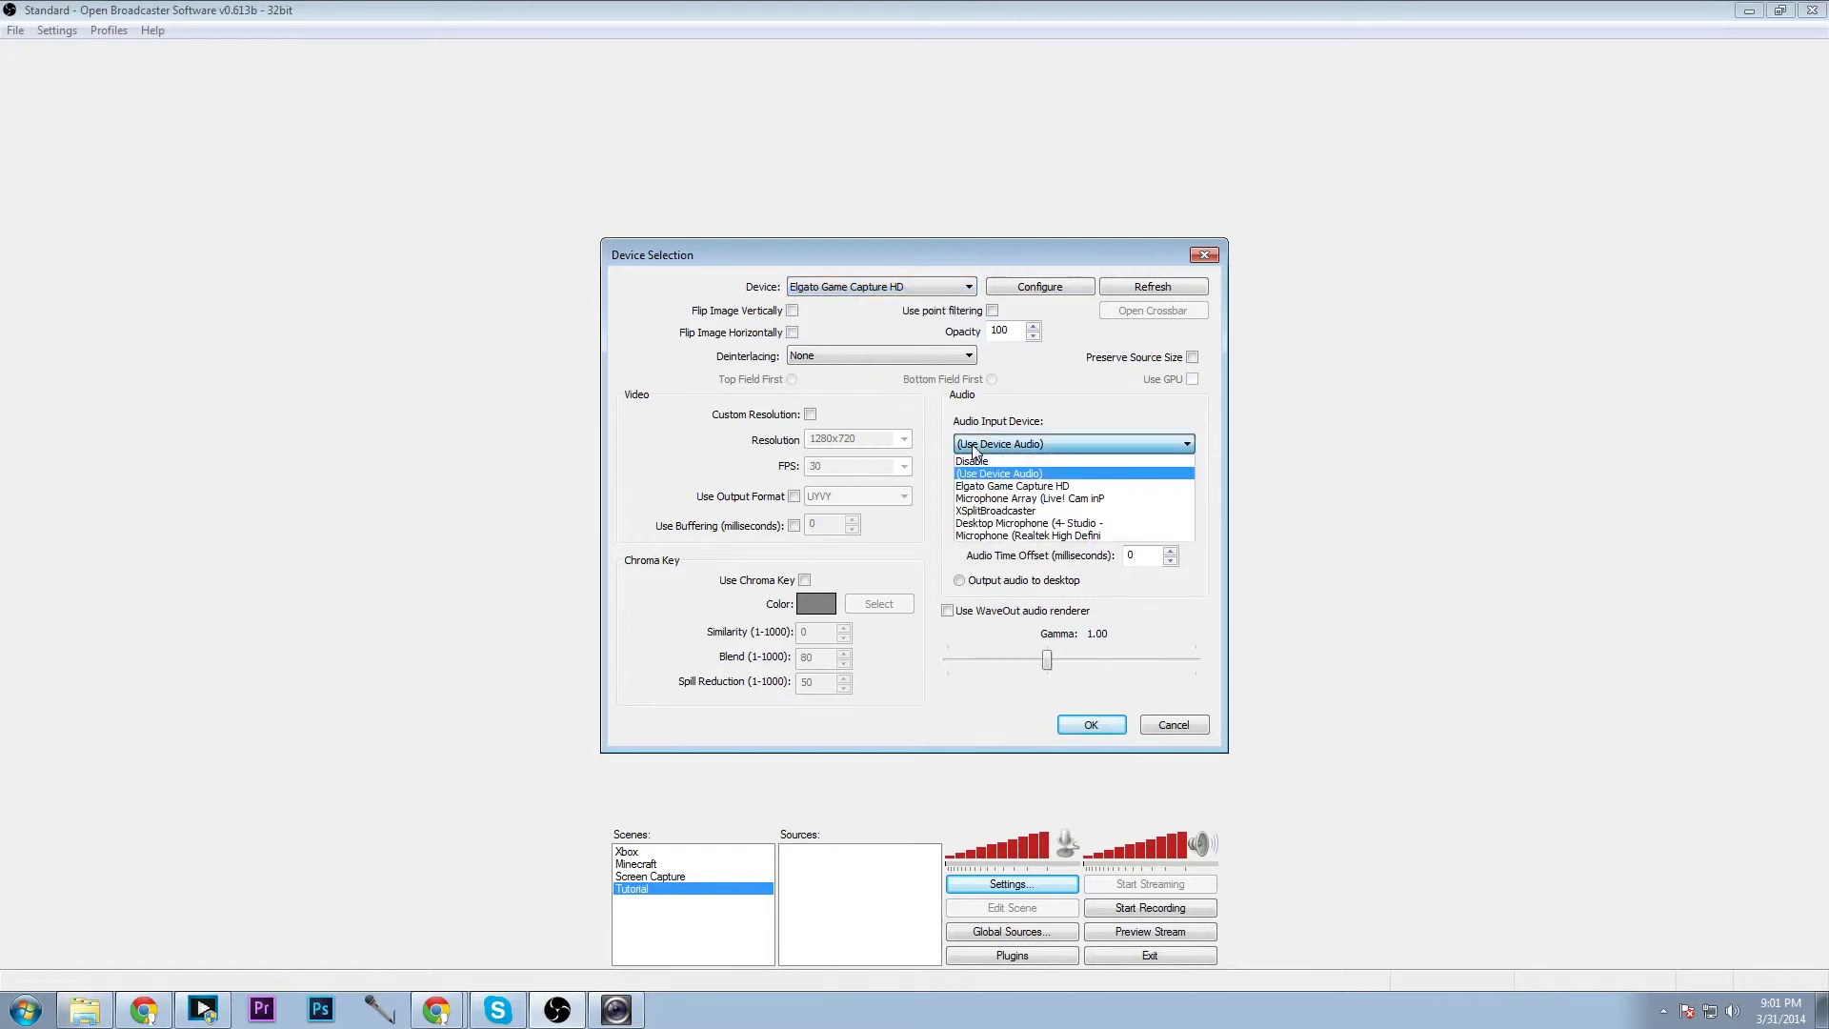
pyautogui.click(956, 576)
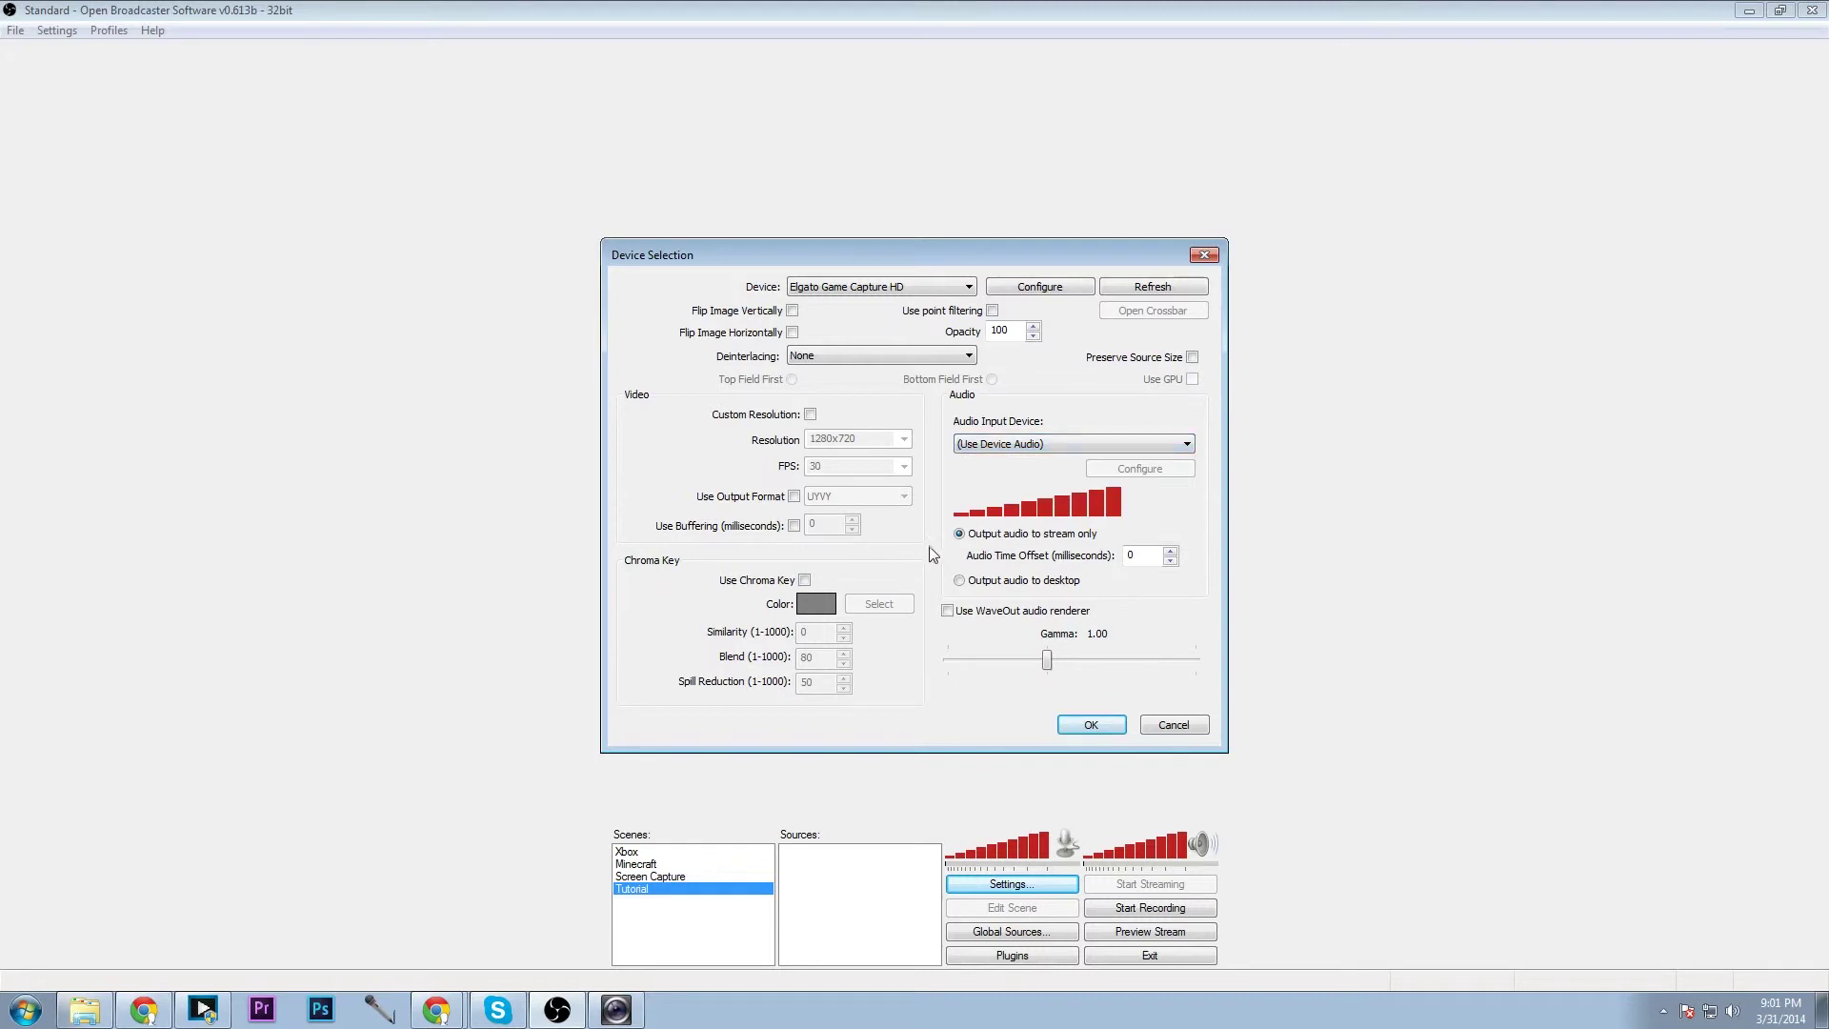
pyautogui.click(810, 414)
pyautogui.press('Tab')
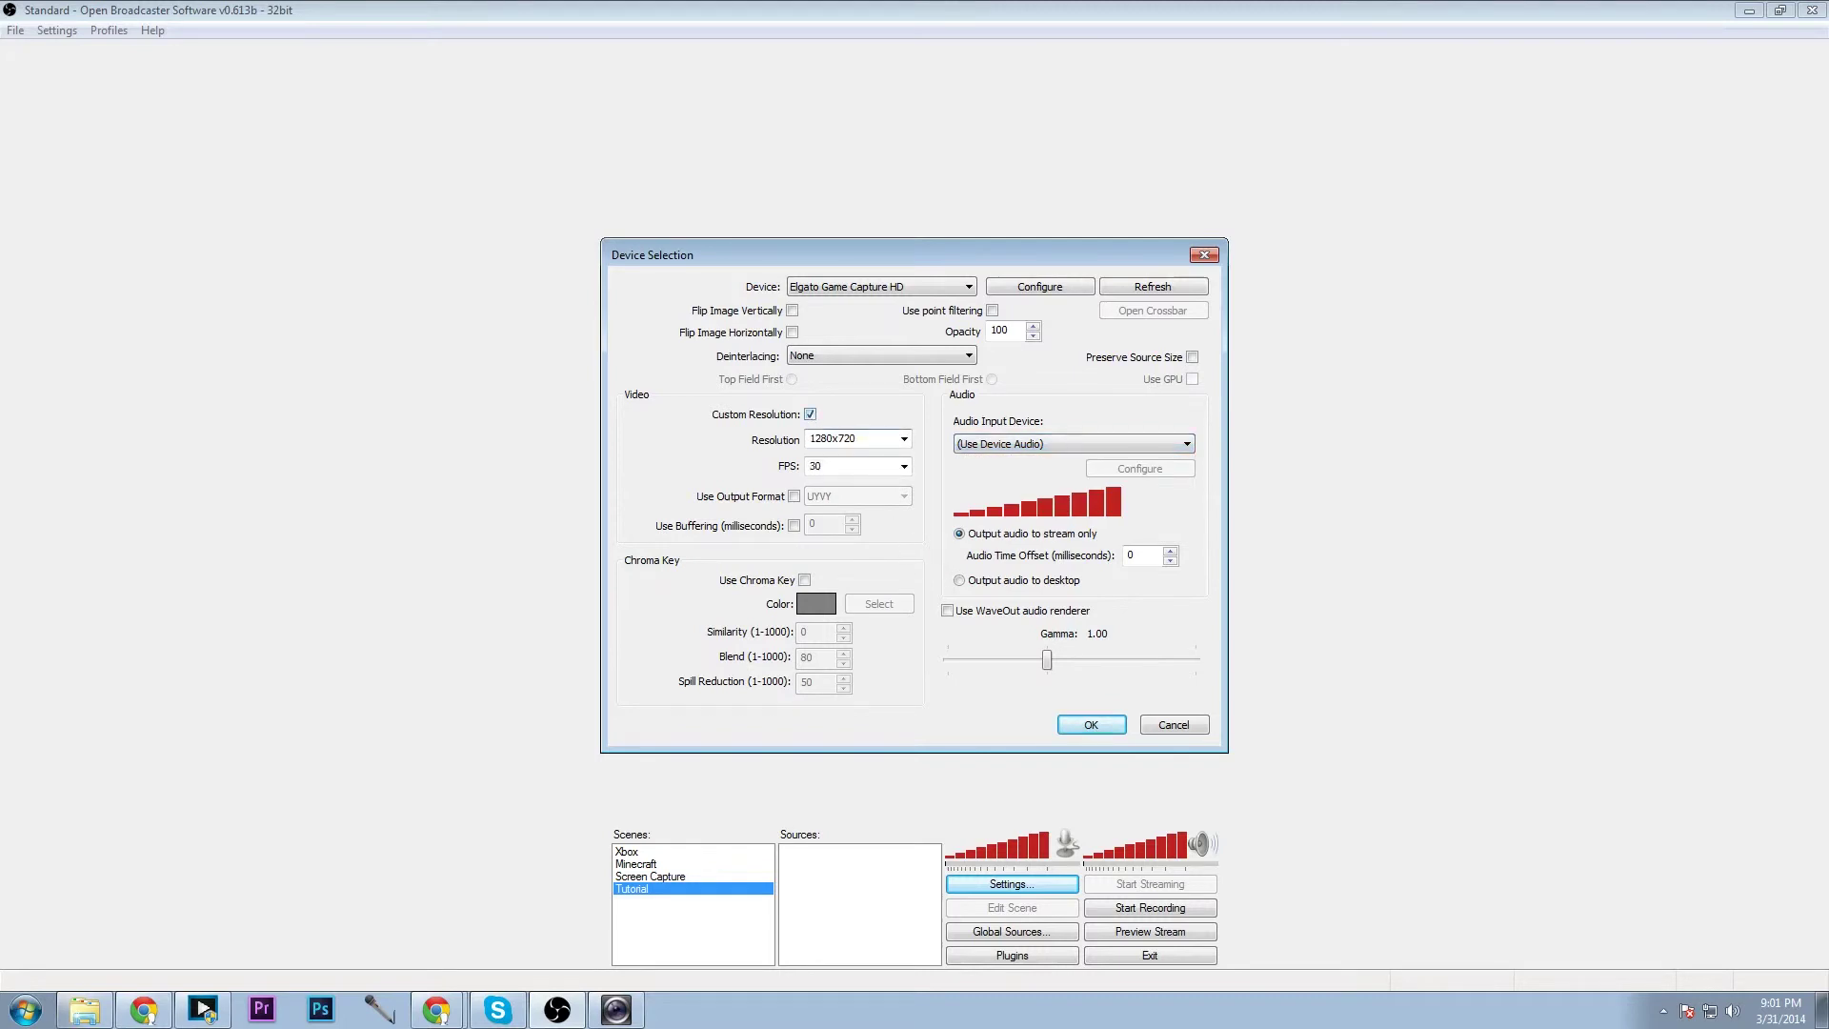
pyautogui.click(810, 415)
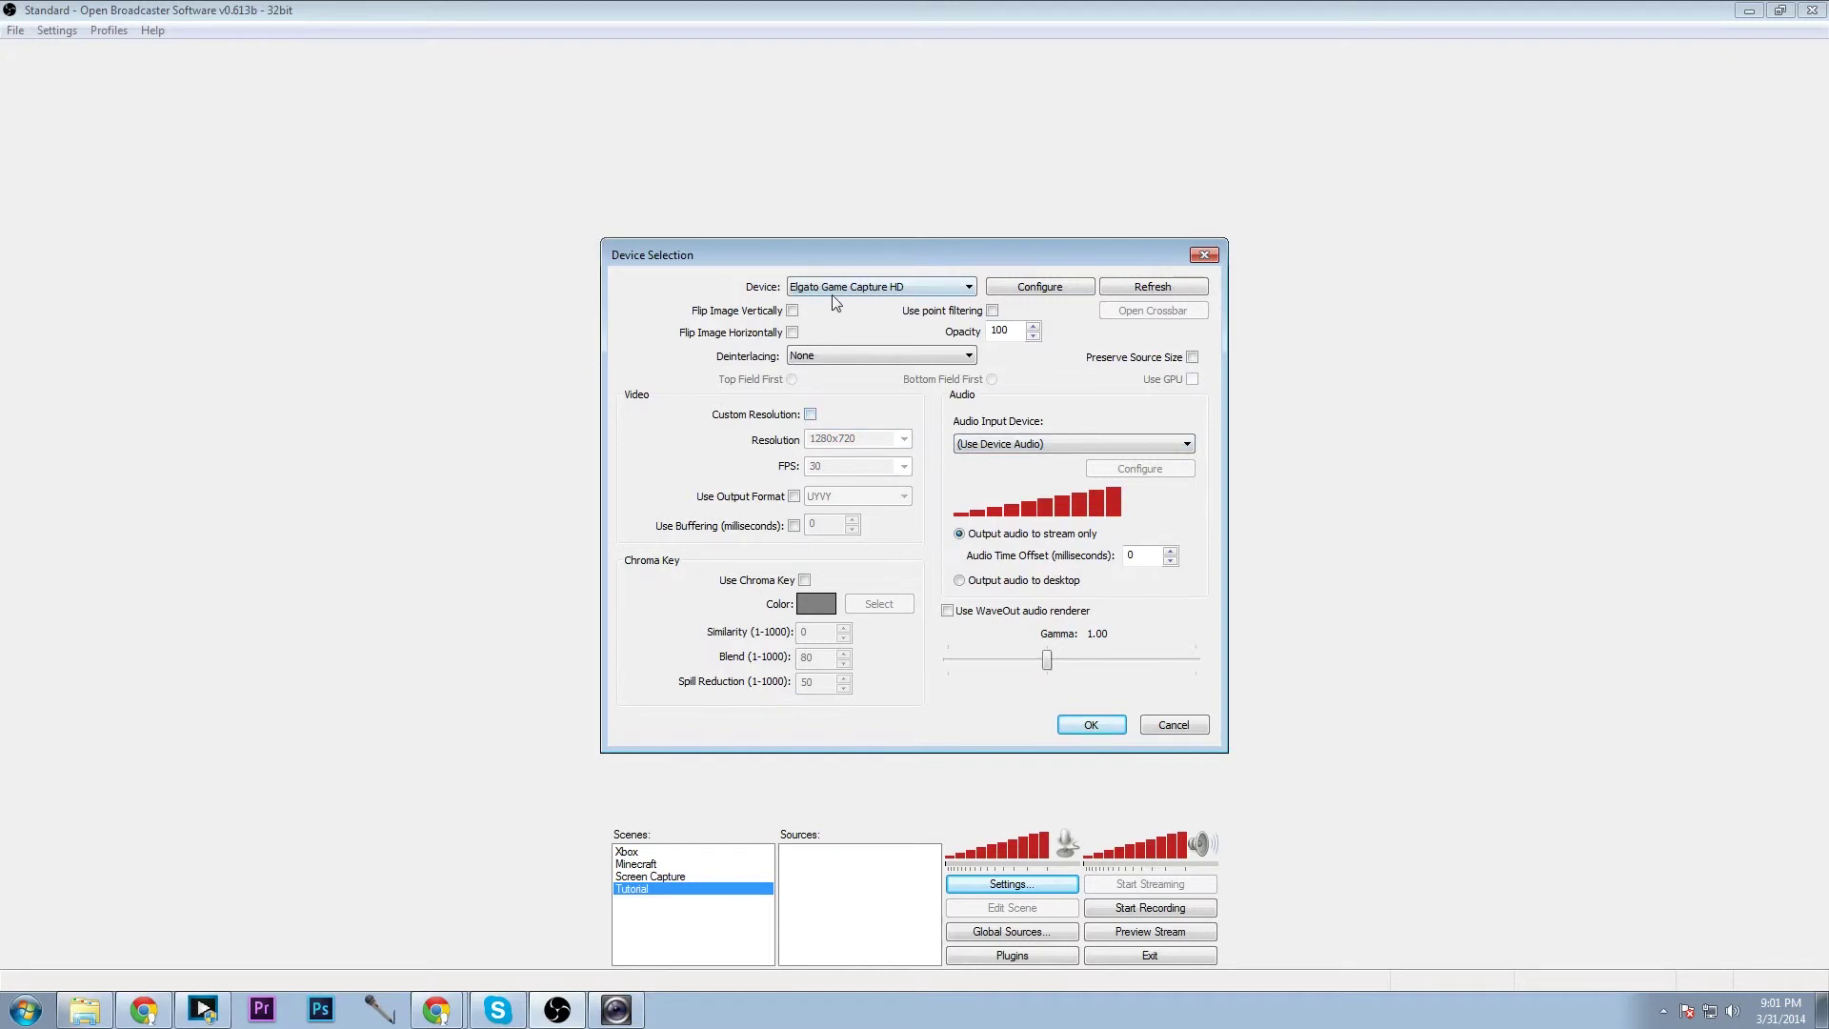
pyautogui.click(1092, 726)
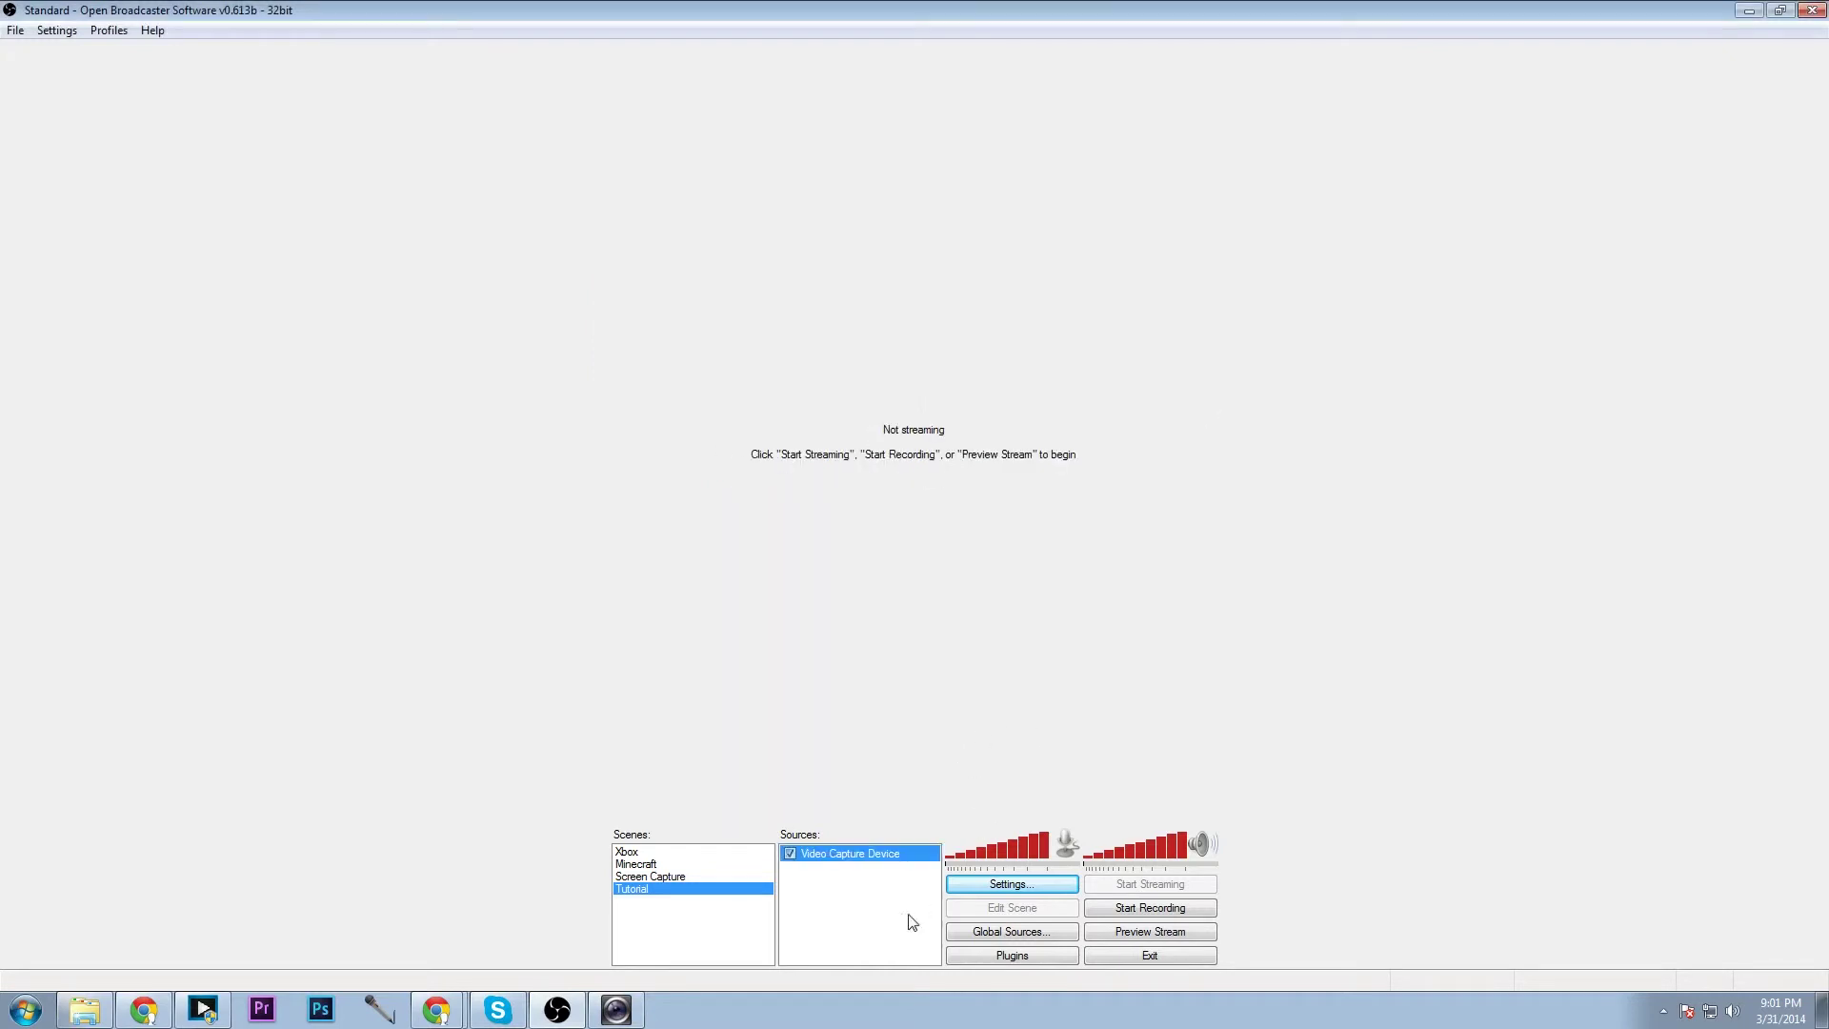
pyautogui.press('Delete')
pyautogui.press('Return')
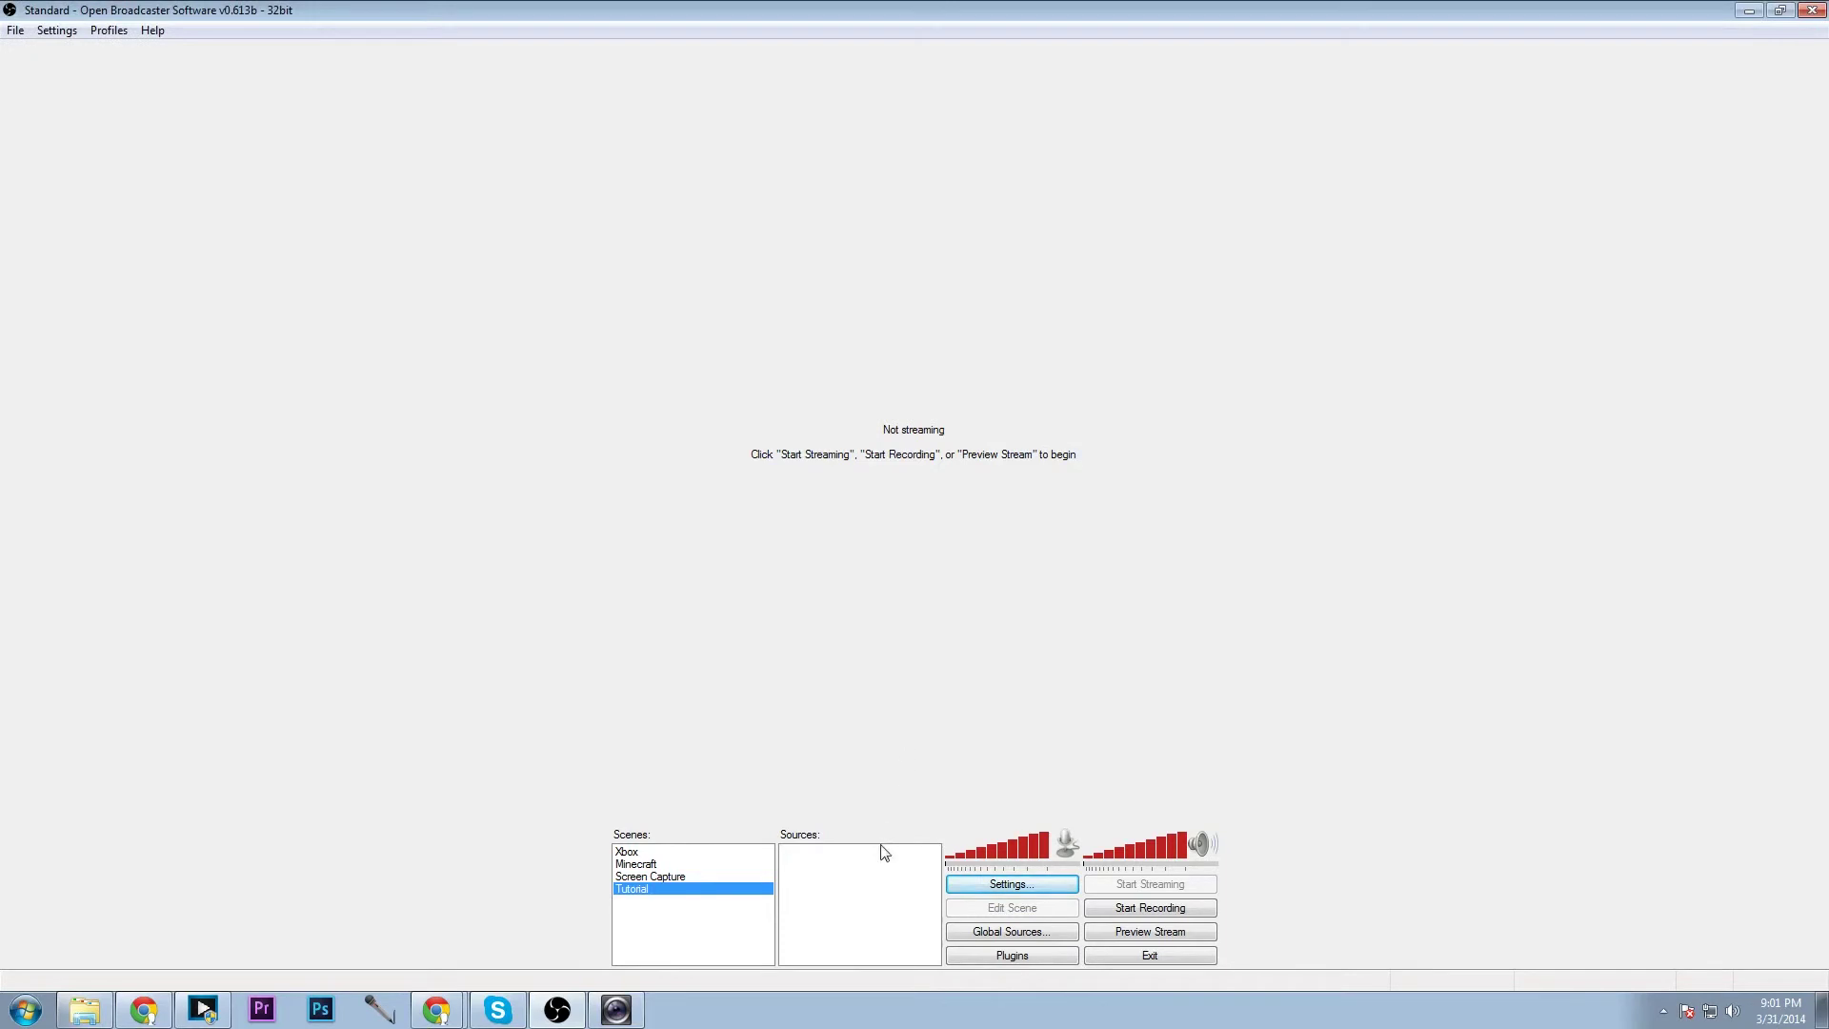
pyautogui.rightClick(846, 868)
# Start a new global Video Capture Device source named Webcam in Global Sources
pyautogui.moveTo(891, 889)
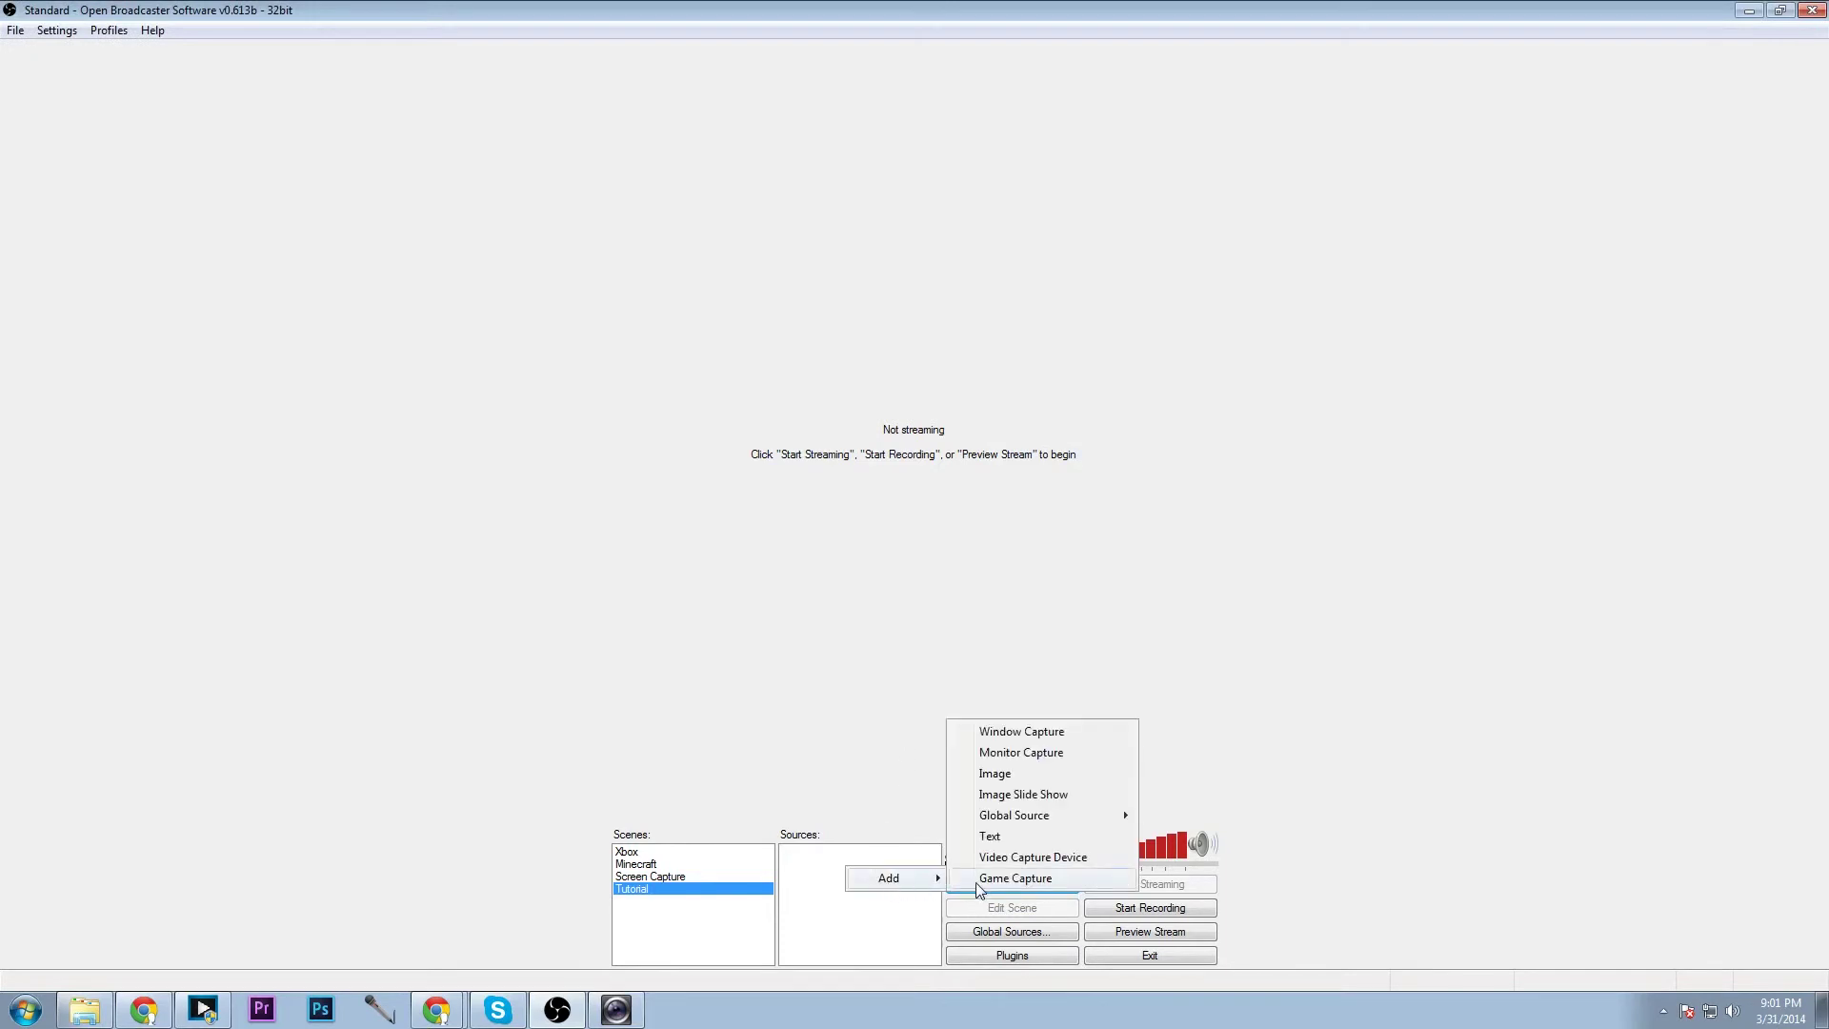
pyautogui.click(872, 920)
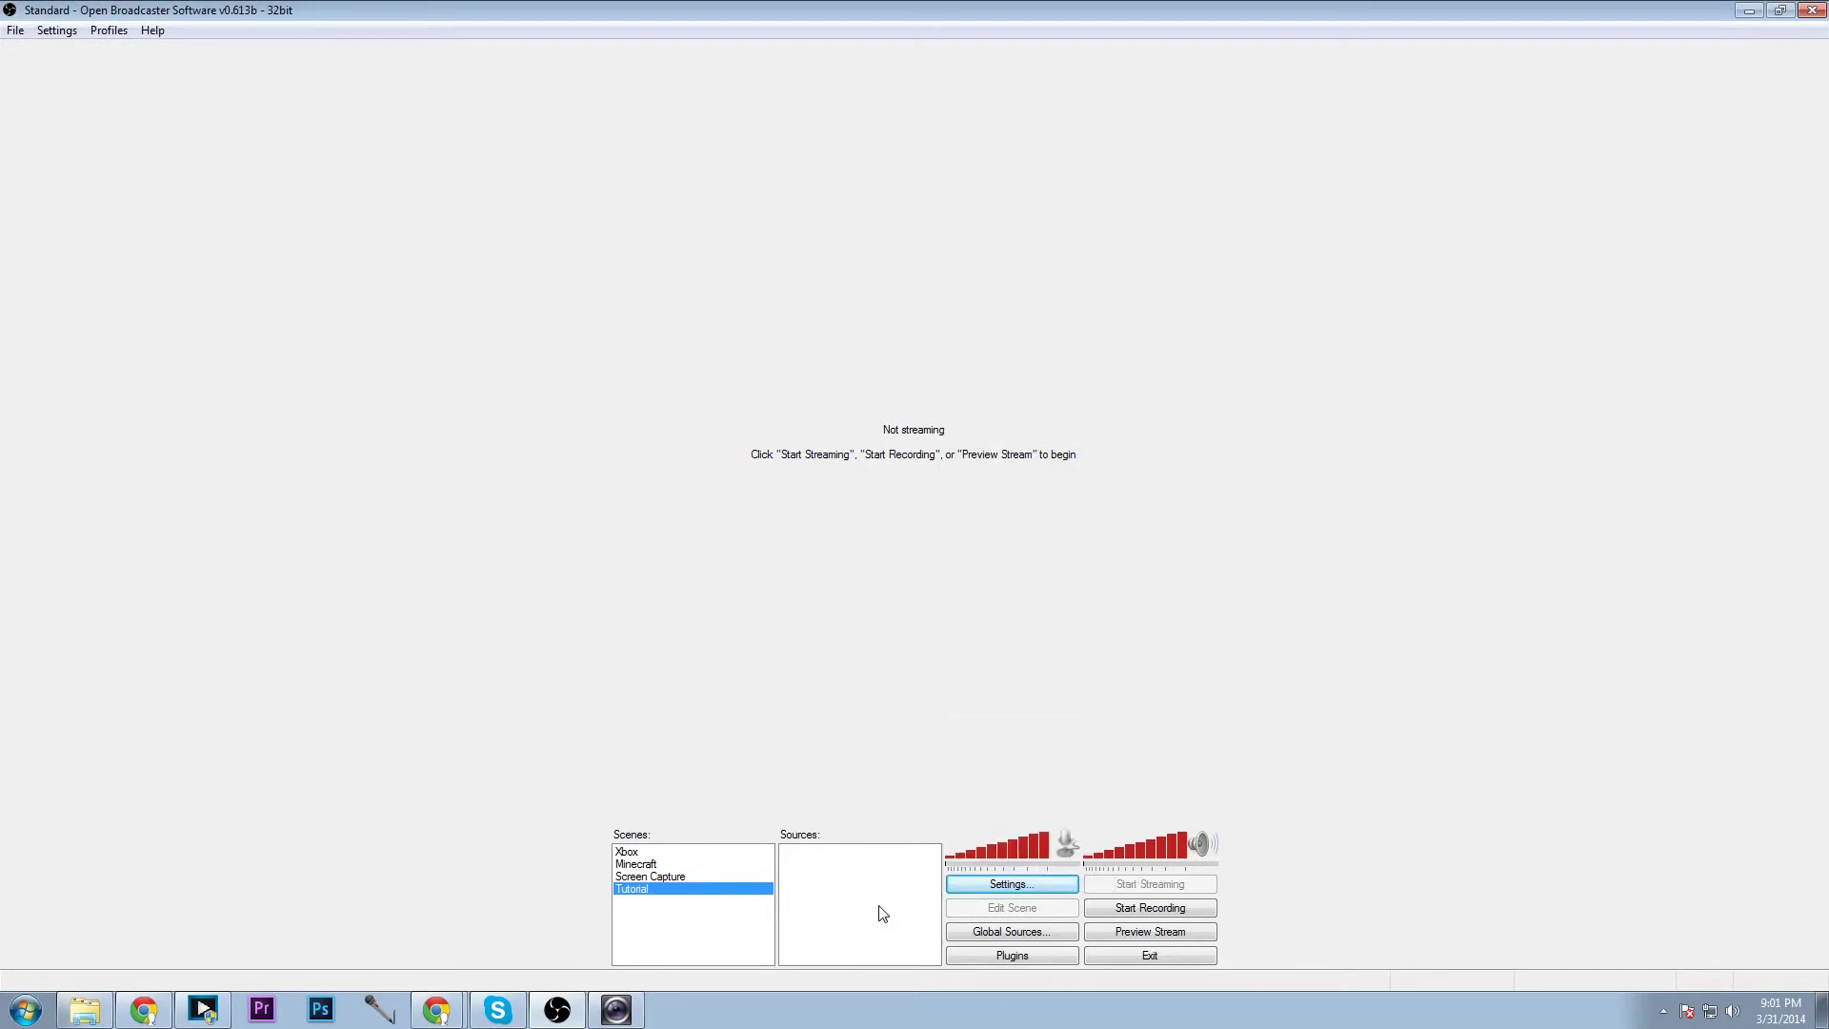
pyautogui.click(974, 932)
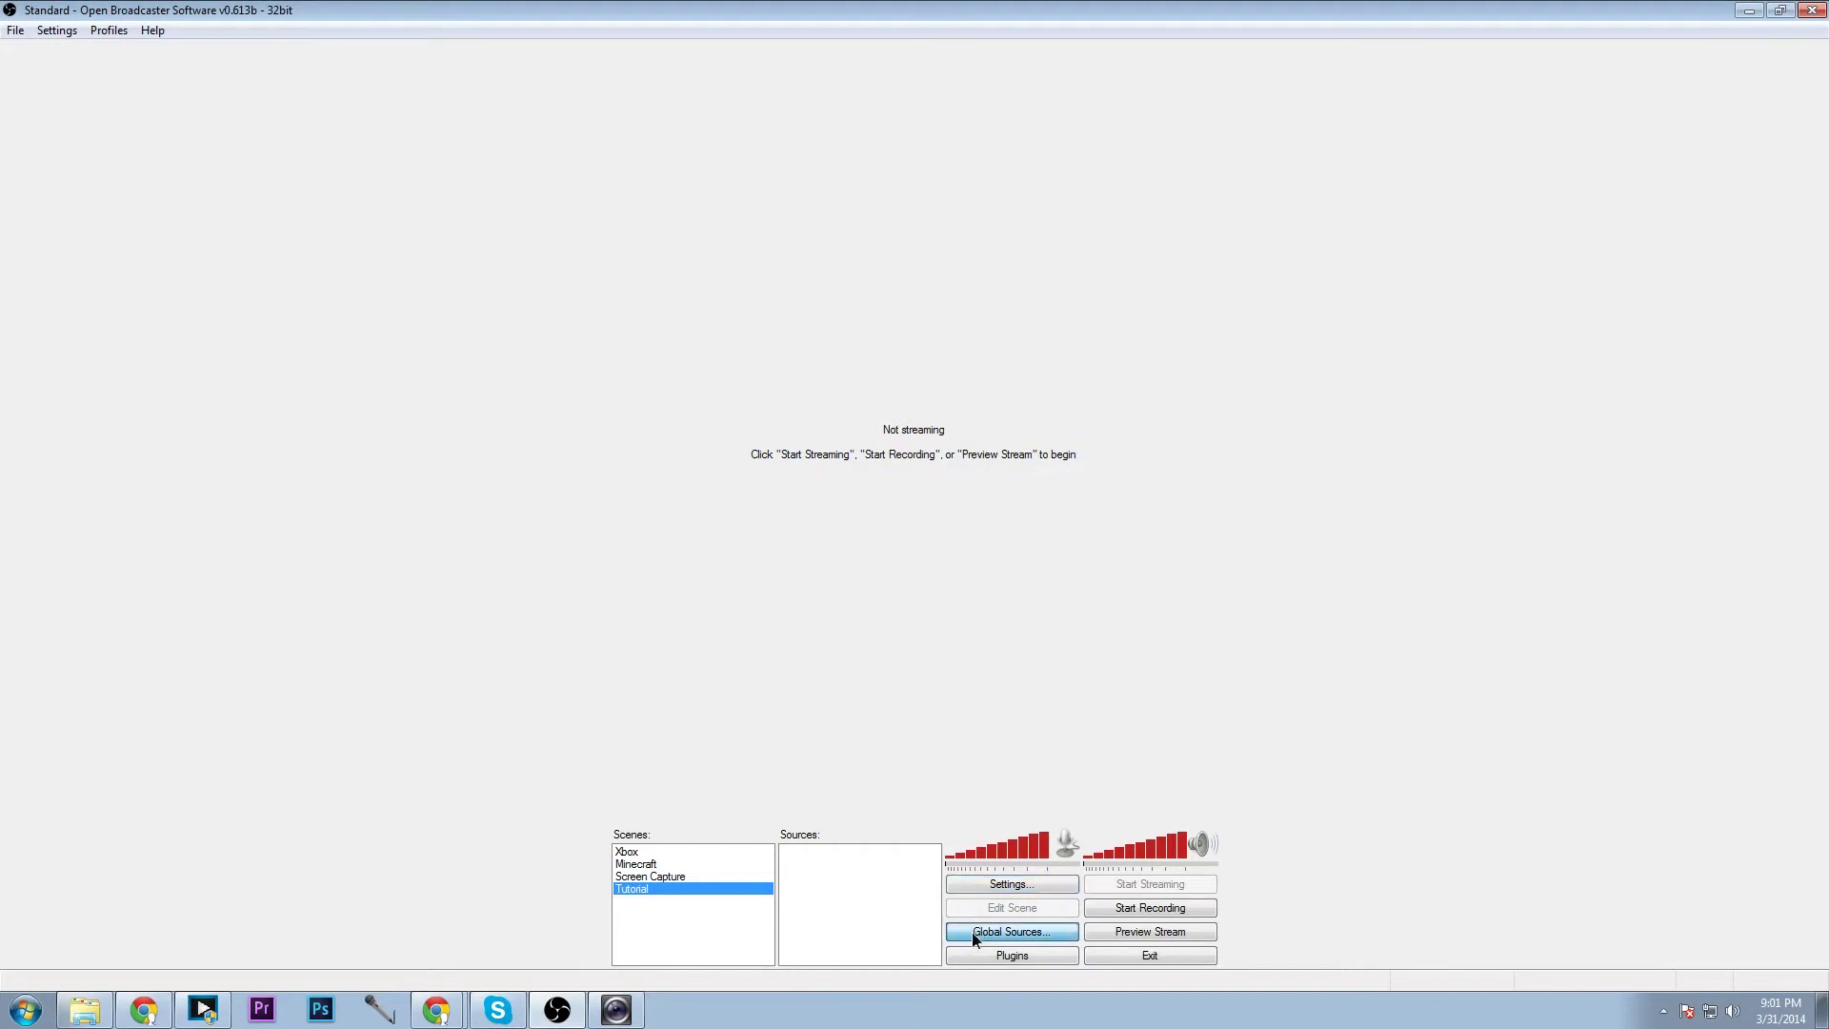
pyautogui.click(983, 377)
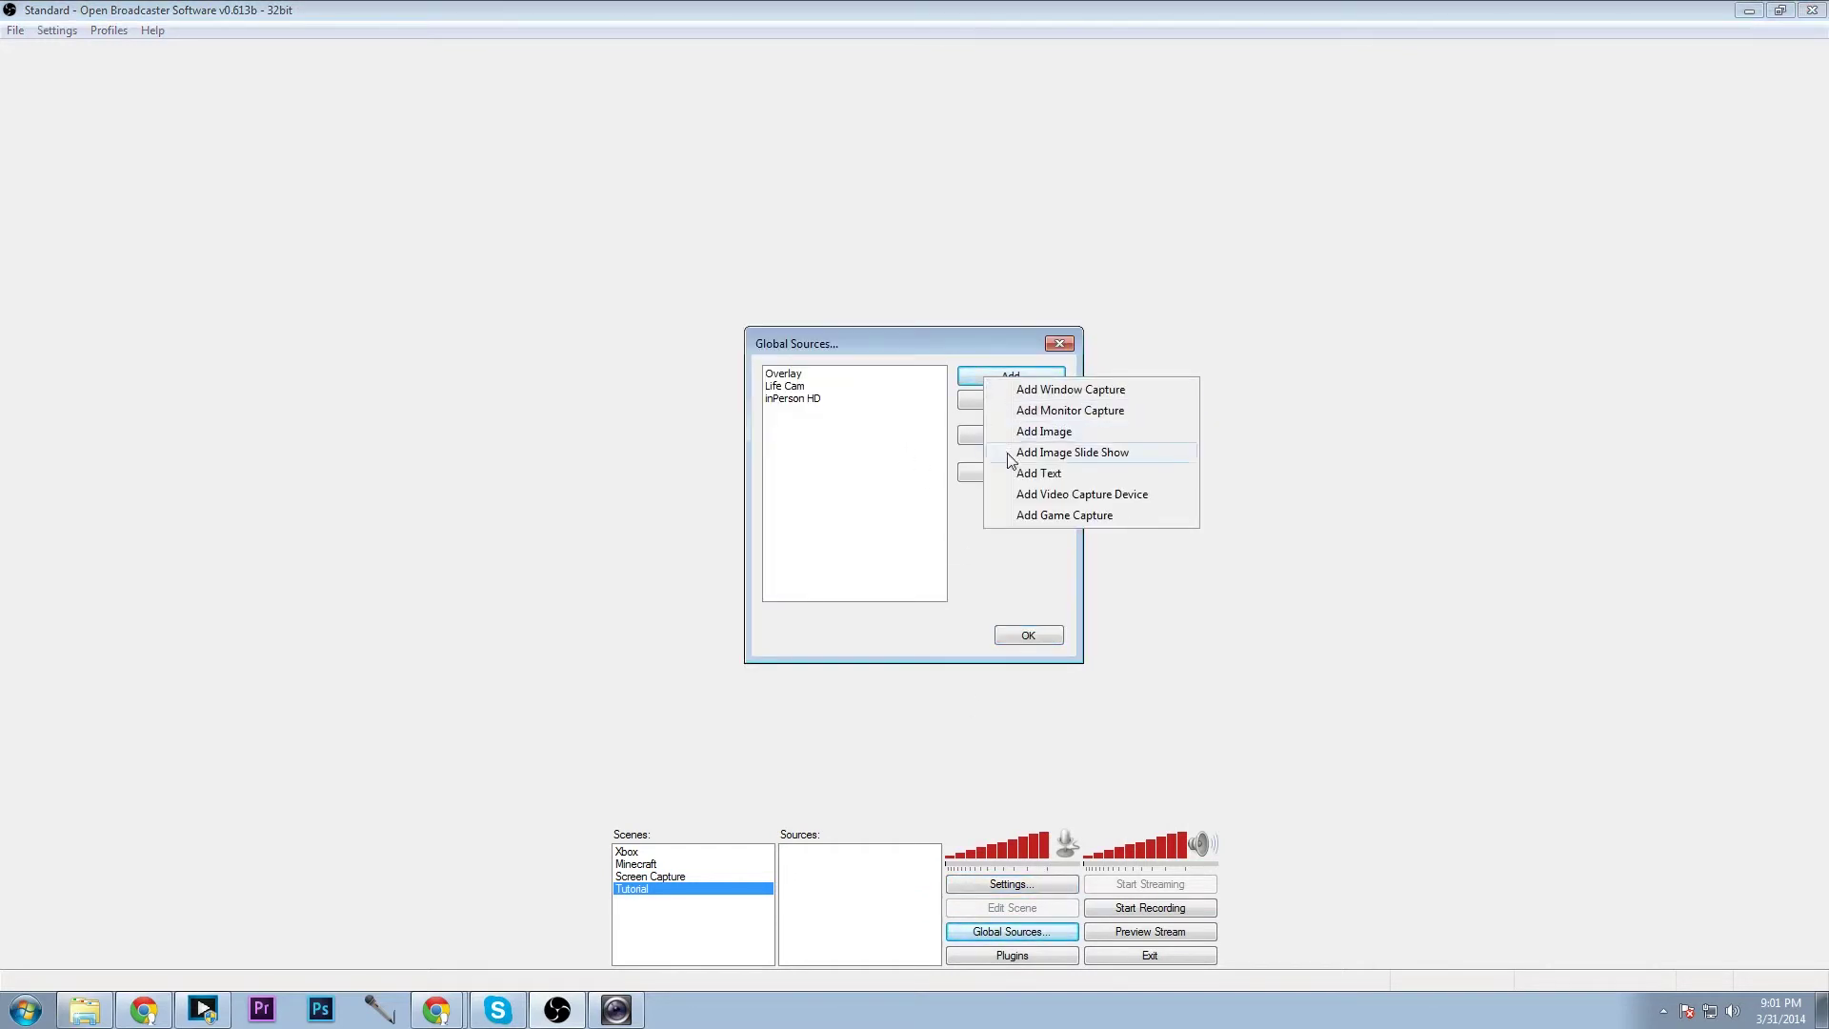
pyautogui.click(1021, 494)
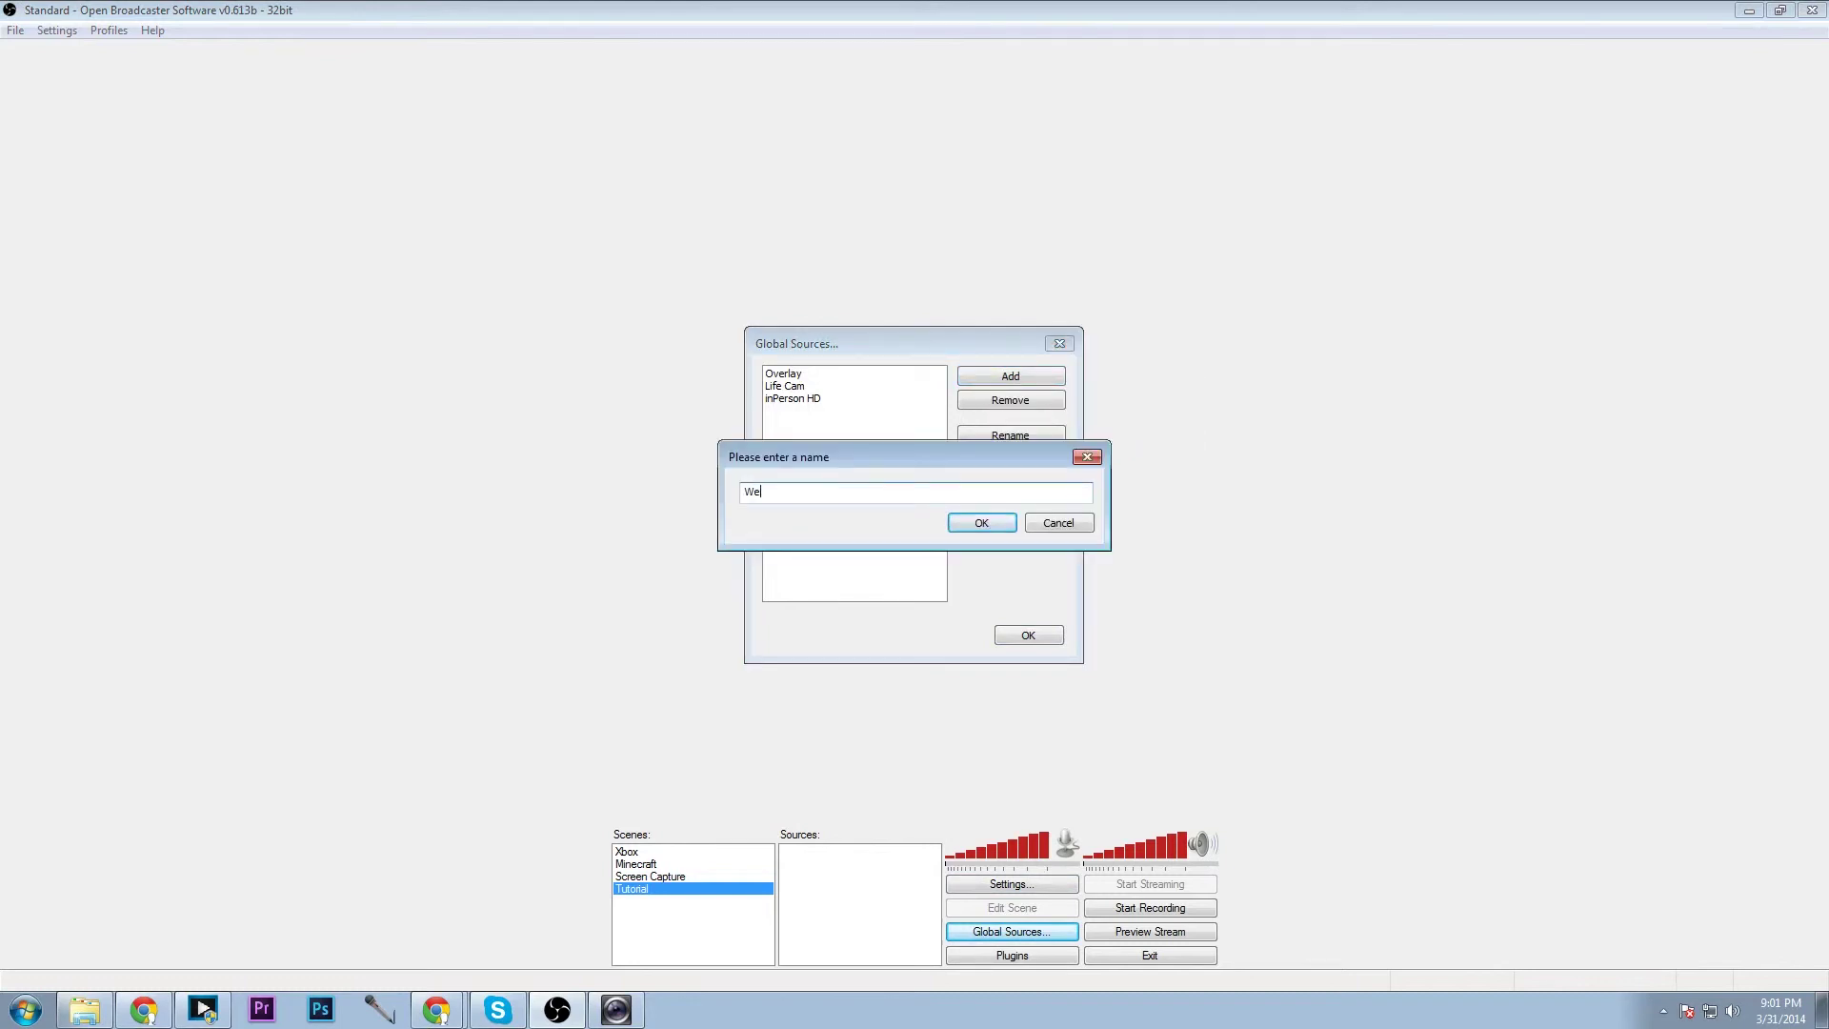
pyautogui.click(964, 523)
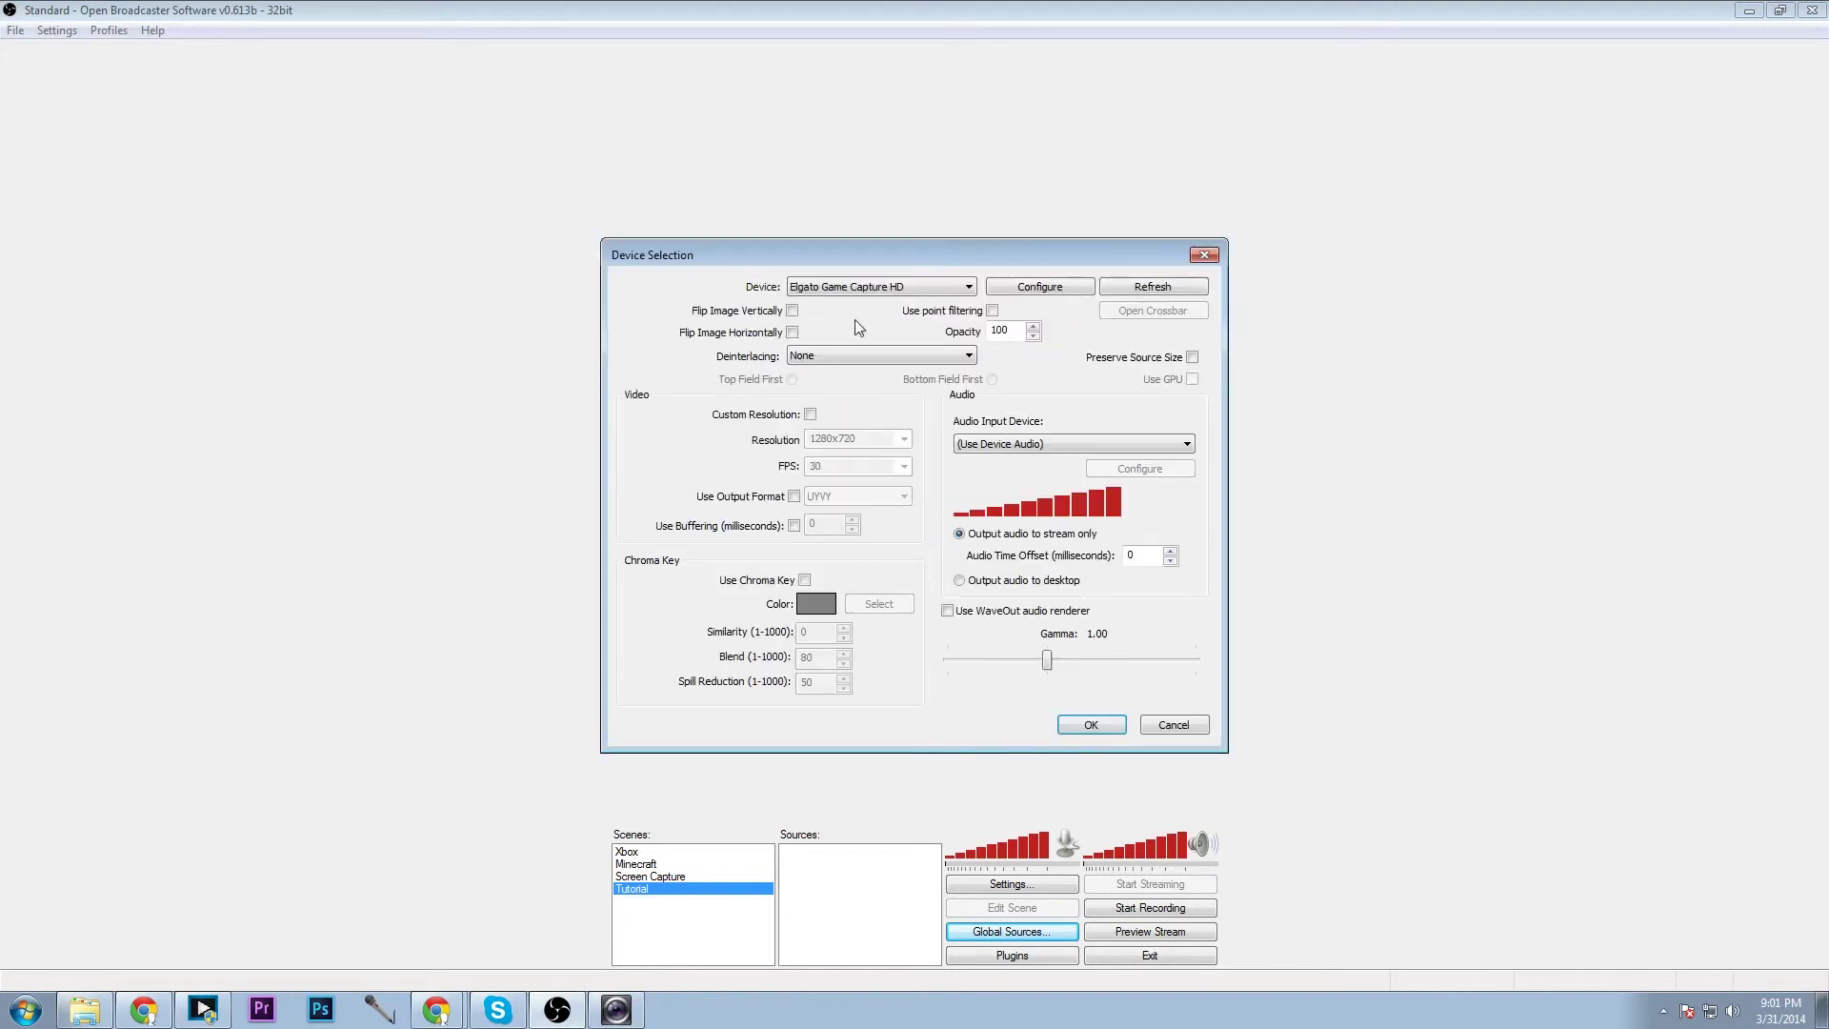
# Select the Live! Cam inPerson HD VF0720 webcam and review its properties without changes
pyautogui.click(855, 288)
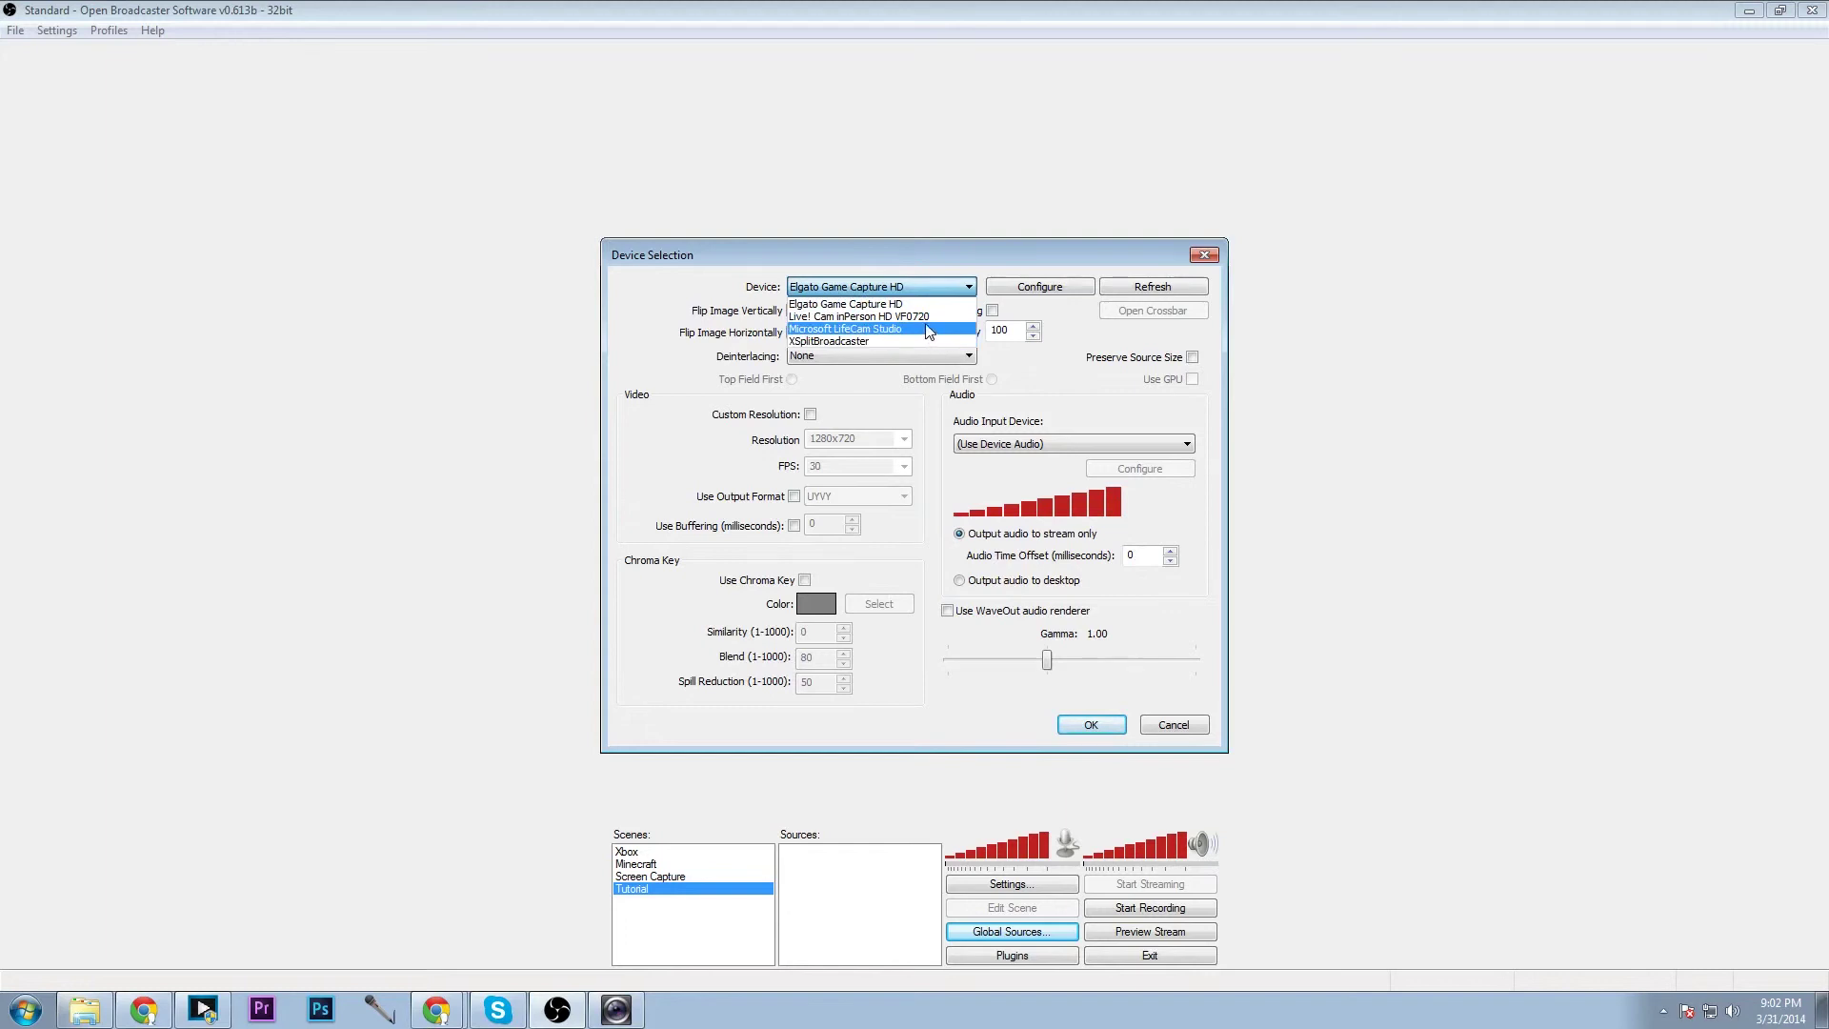
pyautogui.click(922, 320)
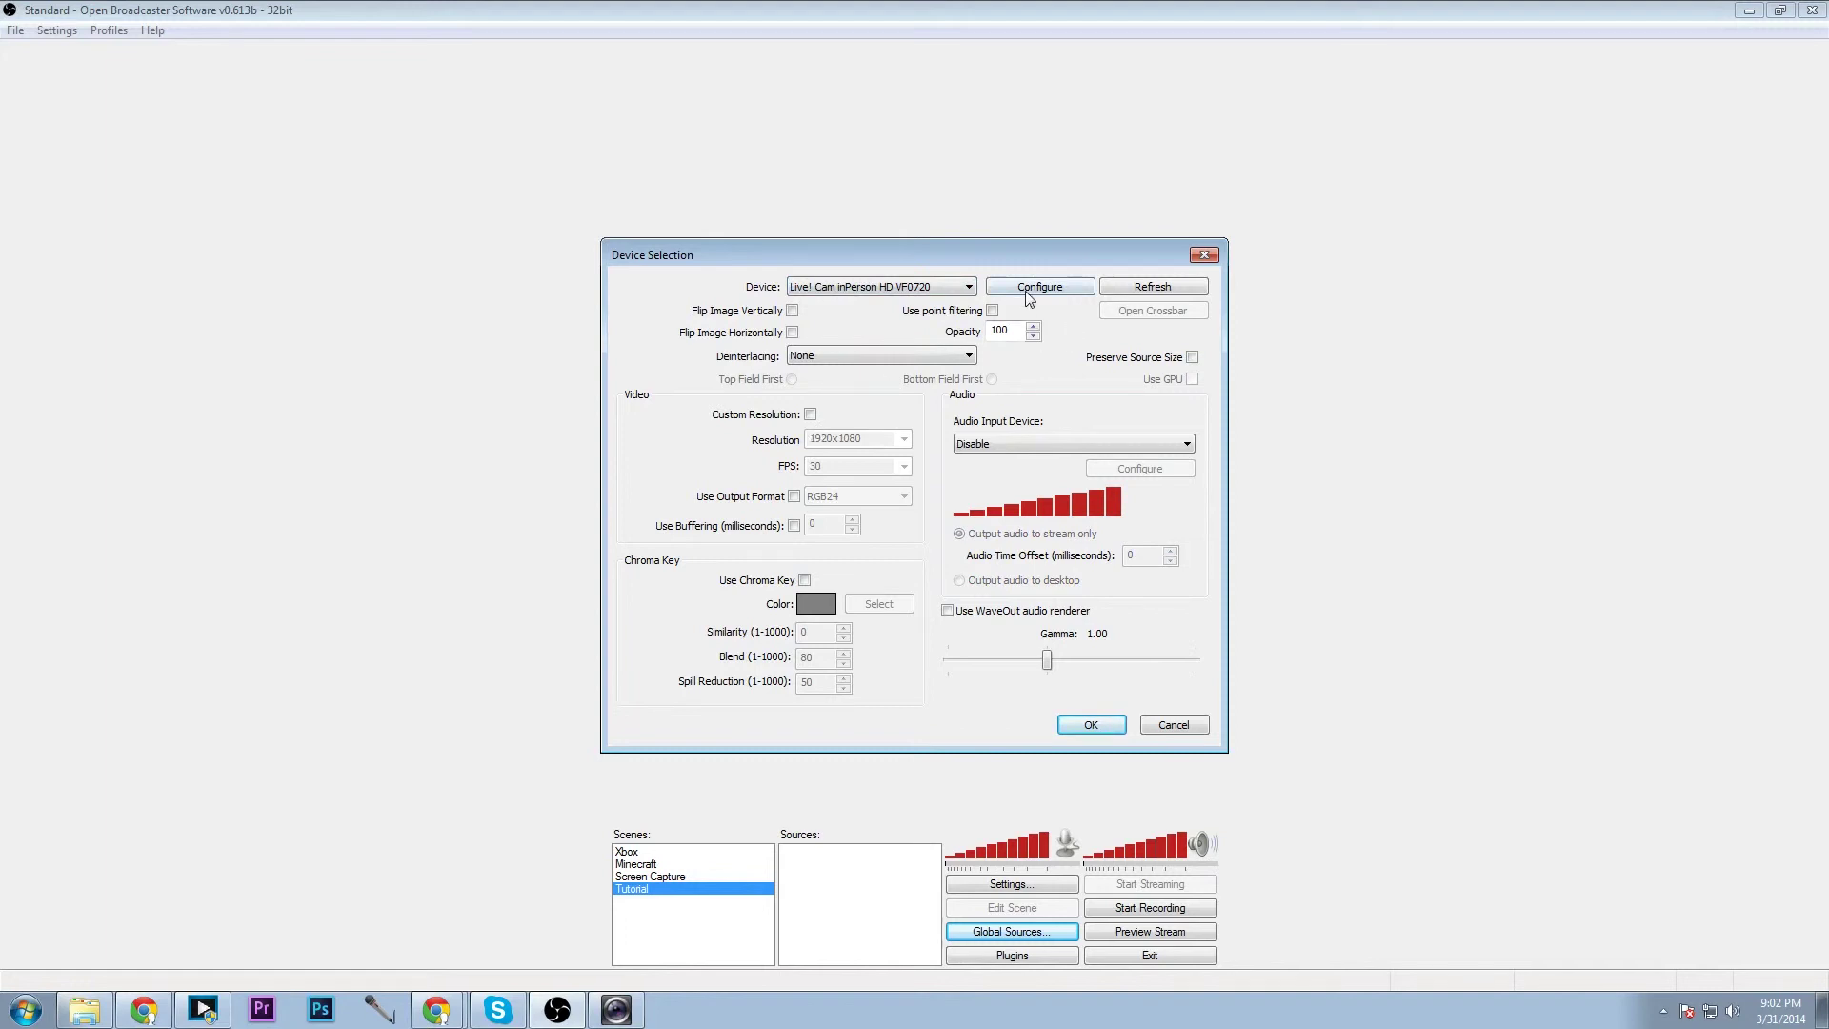
pyautogui.click(1084, 286)
pyautogui.click(796, 303)
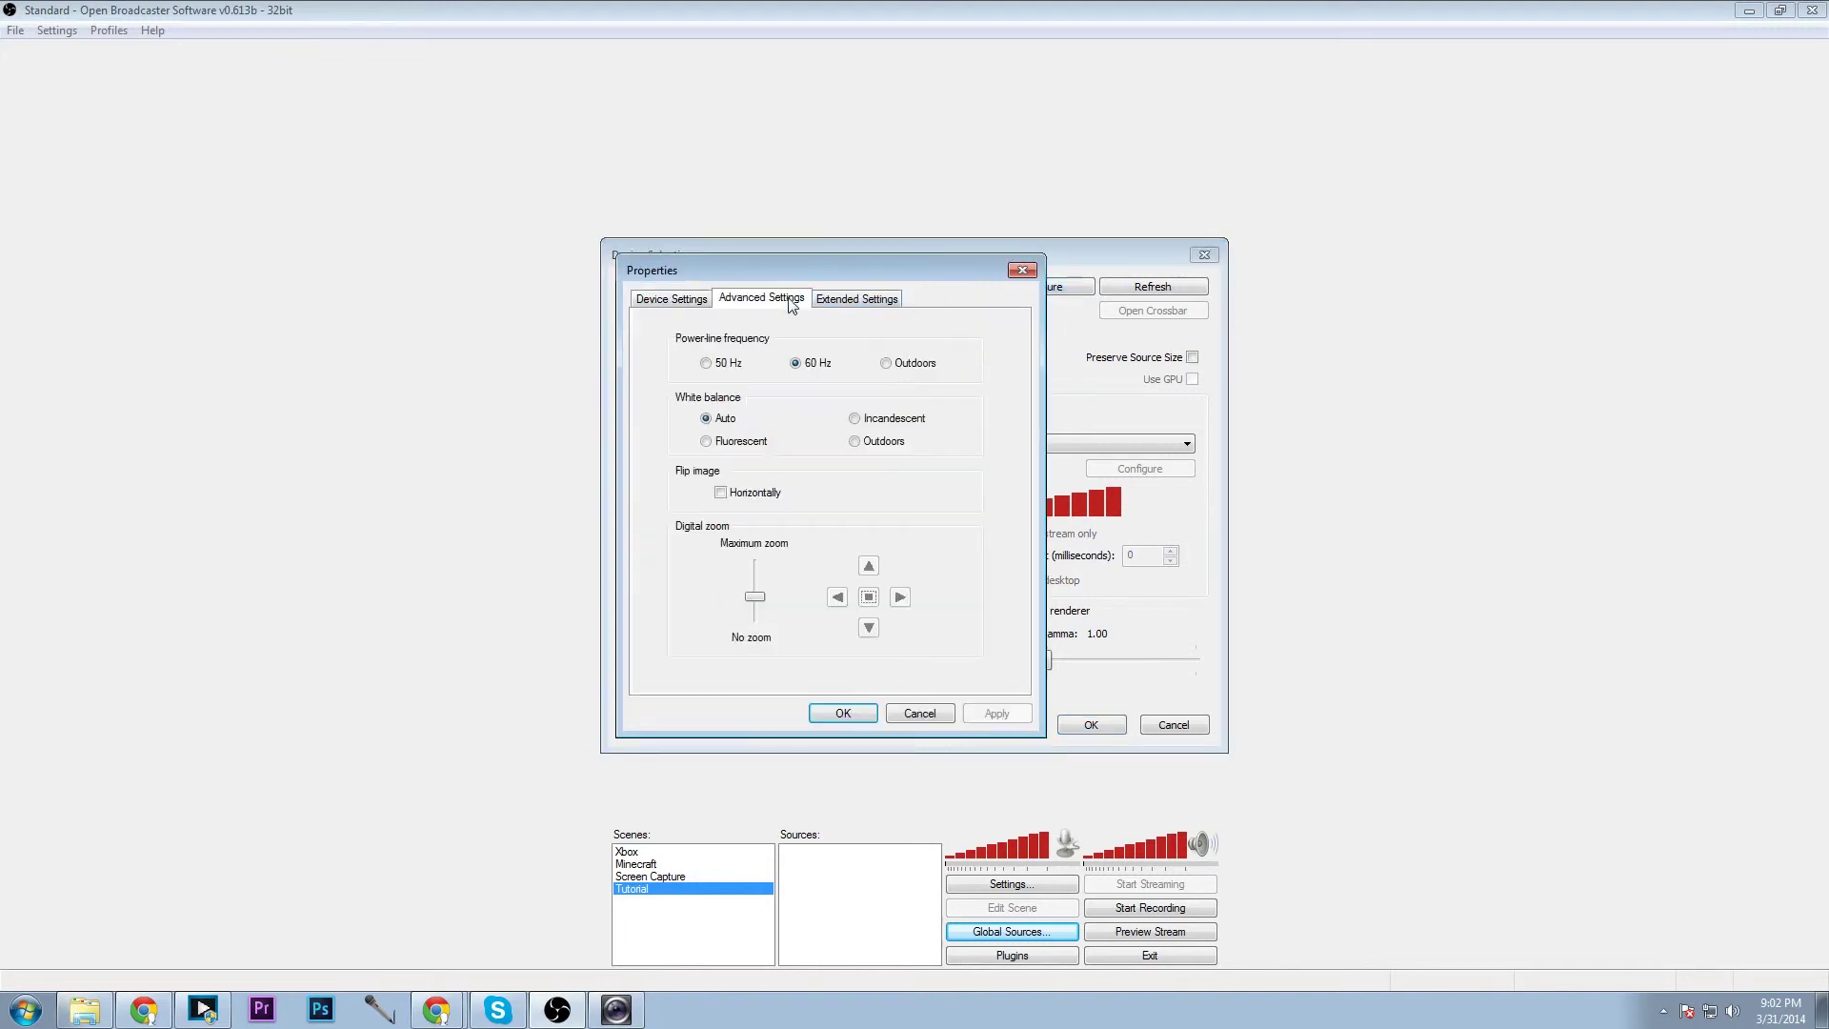
pyautogui.click(838, 299)
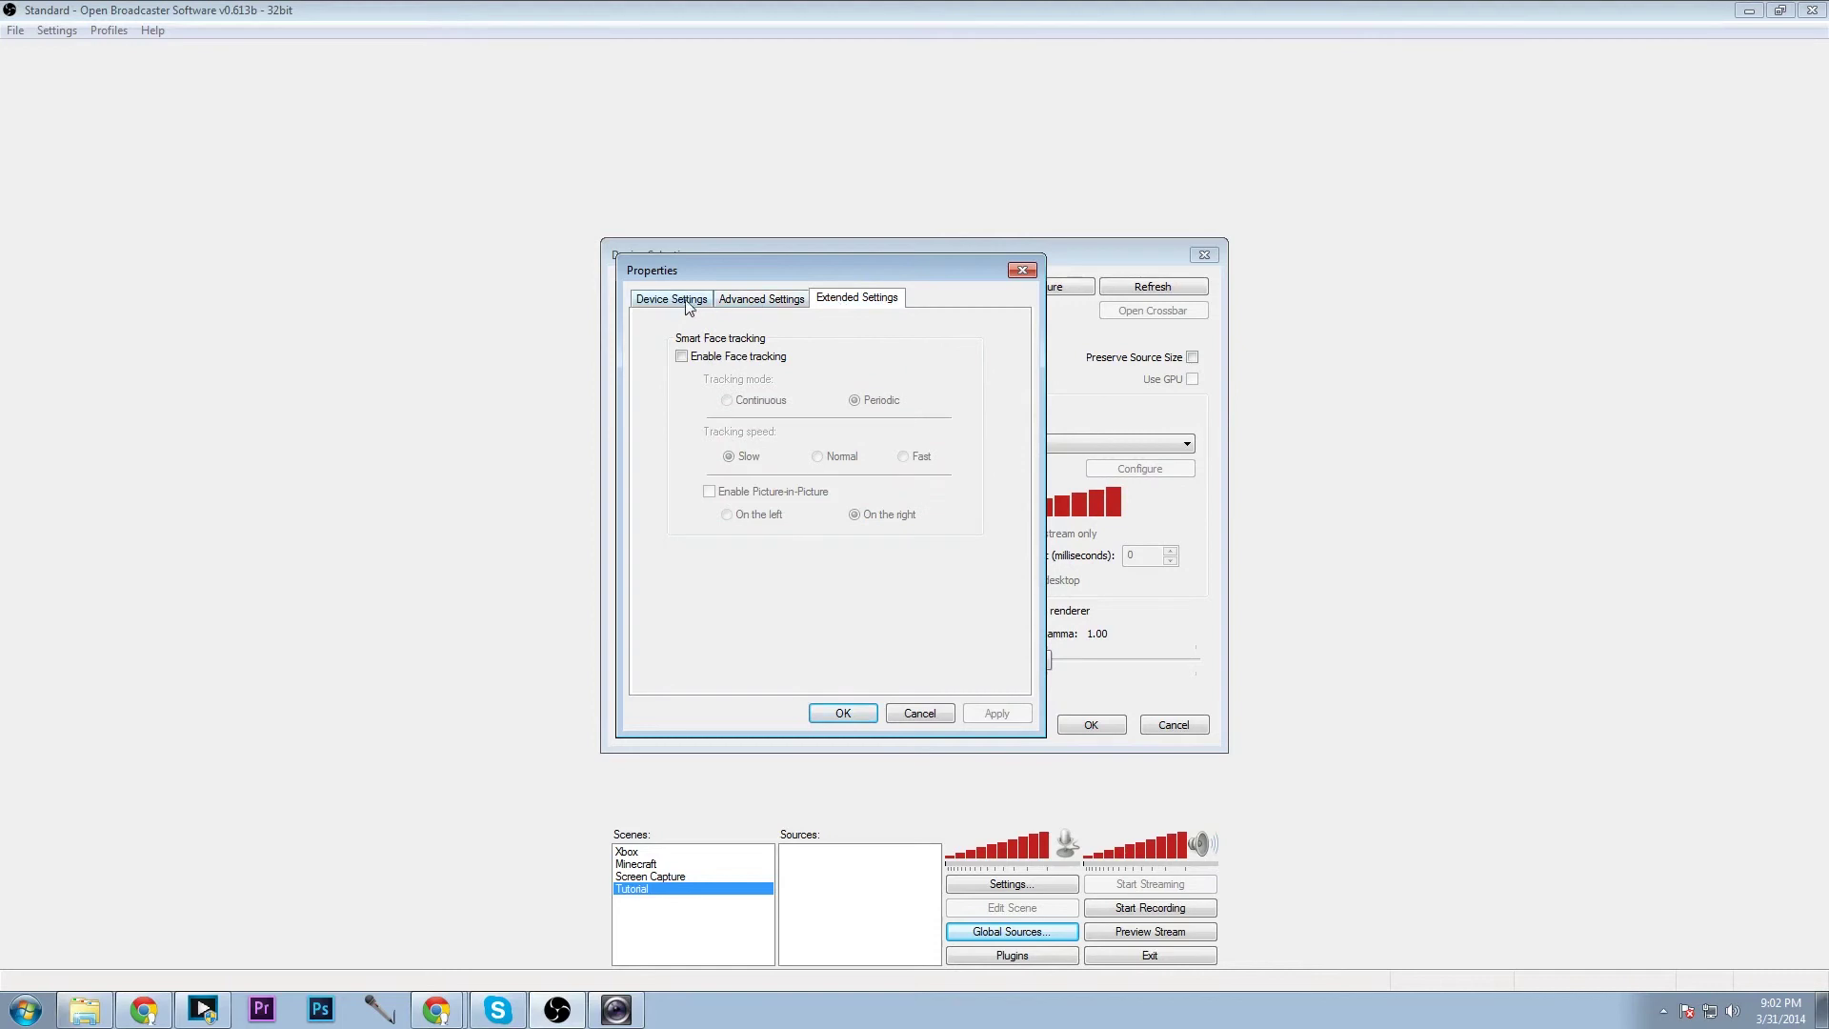
pyautogui.click(1023, 269)
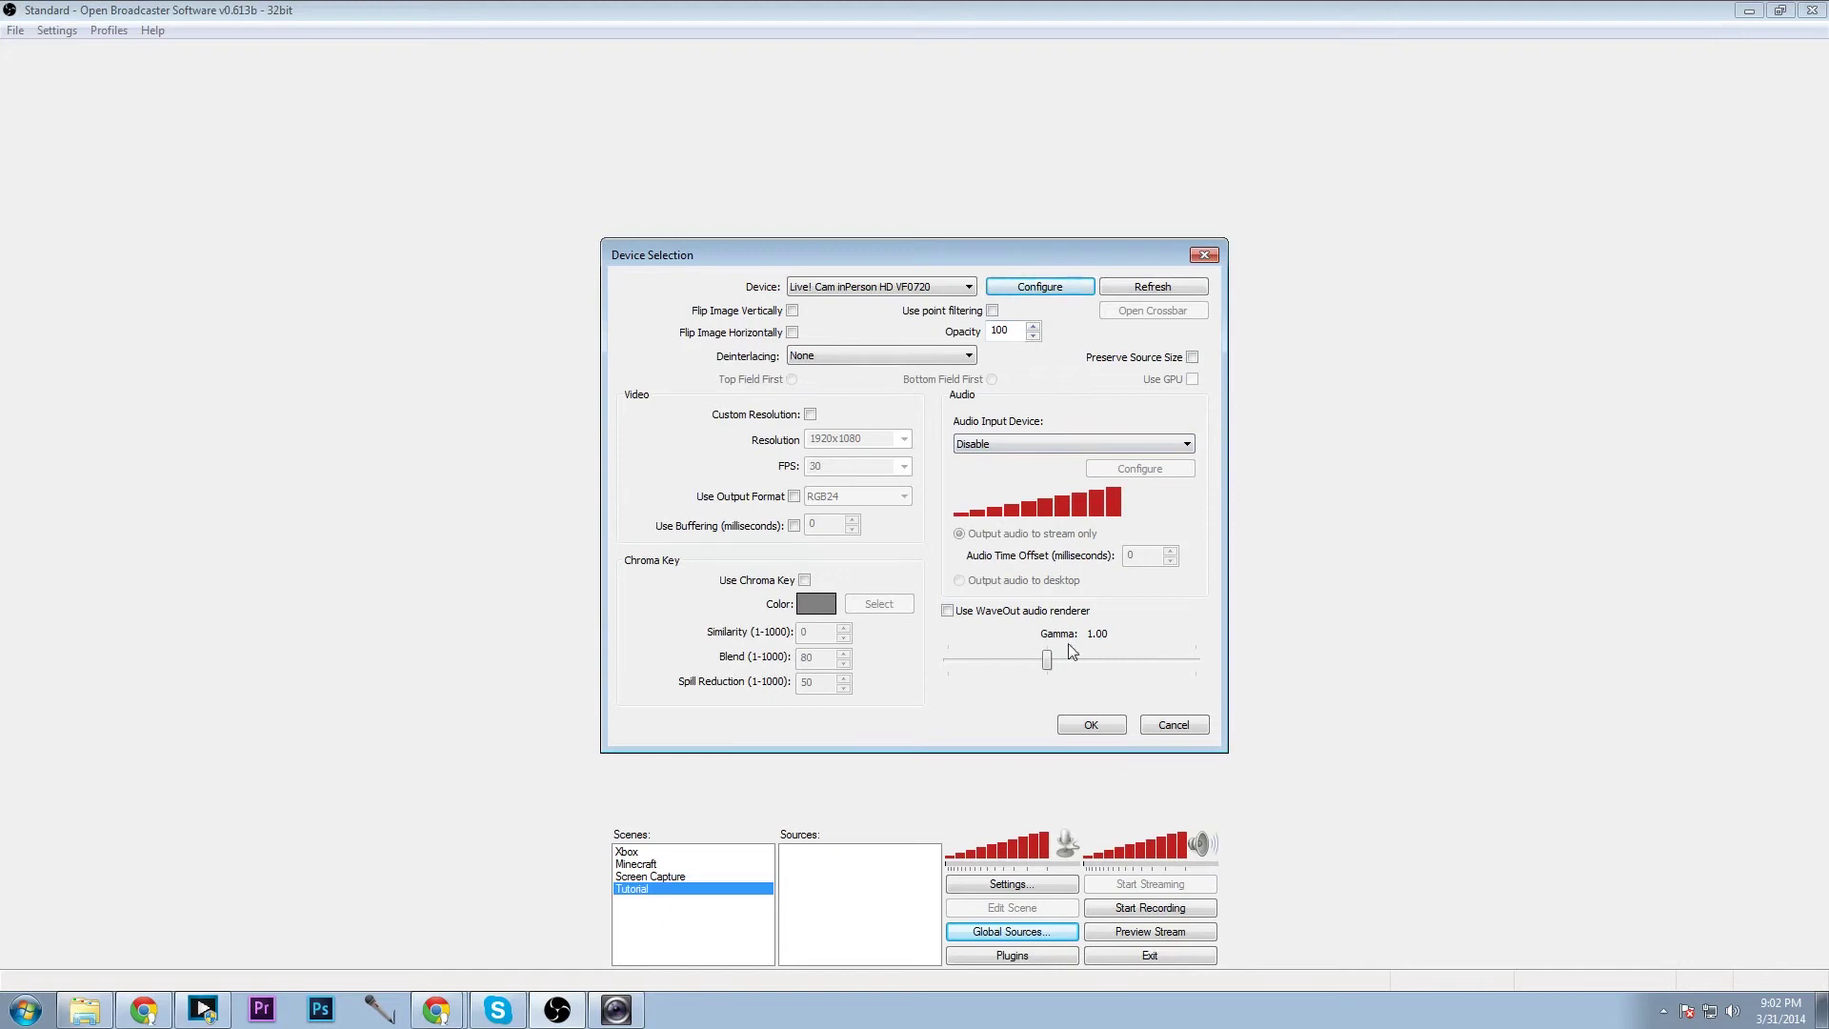
# Cancel the Webcam global source, close Global Sources, and dismiss the add-source menu
pyautogui.click(1157, 728)
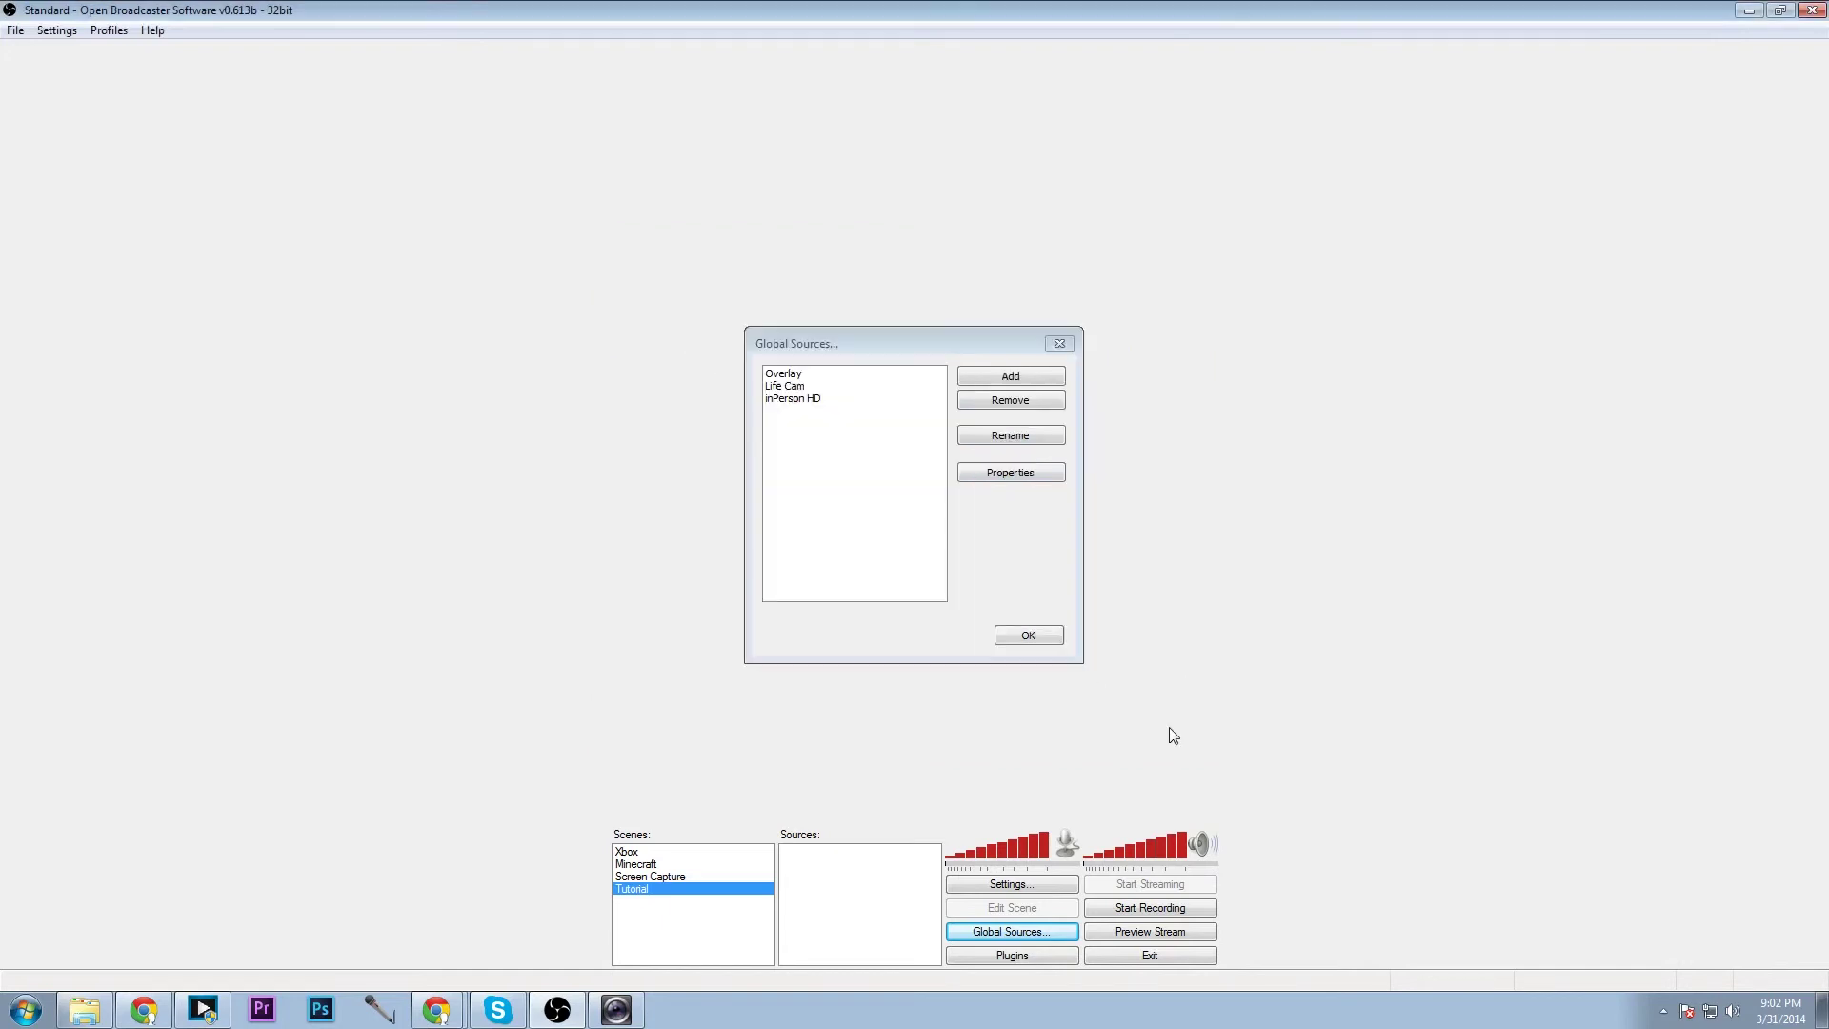
pyautogui.click(1029, 633)
pyautogui.rightClick(810, 902)
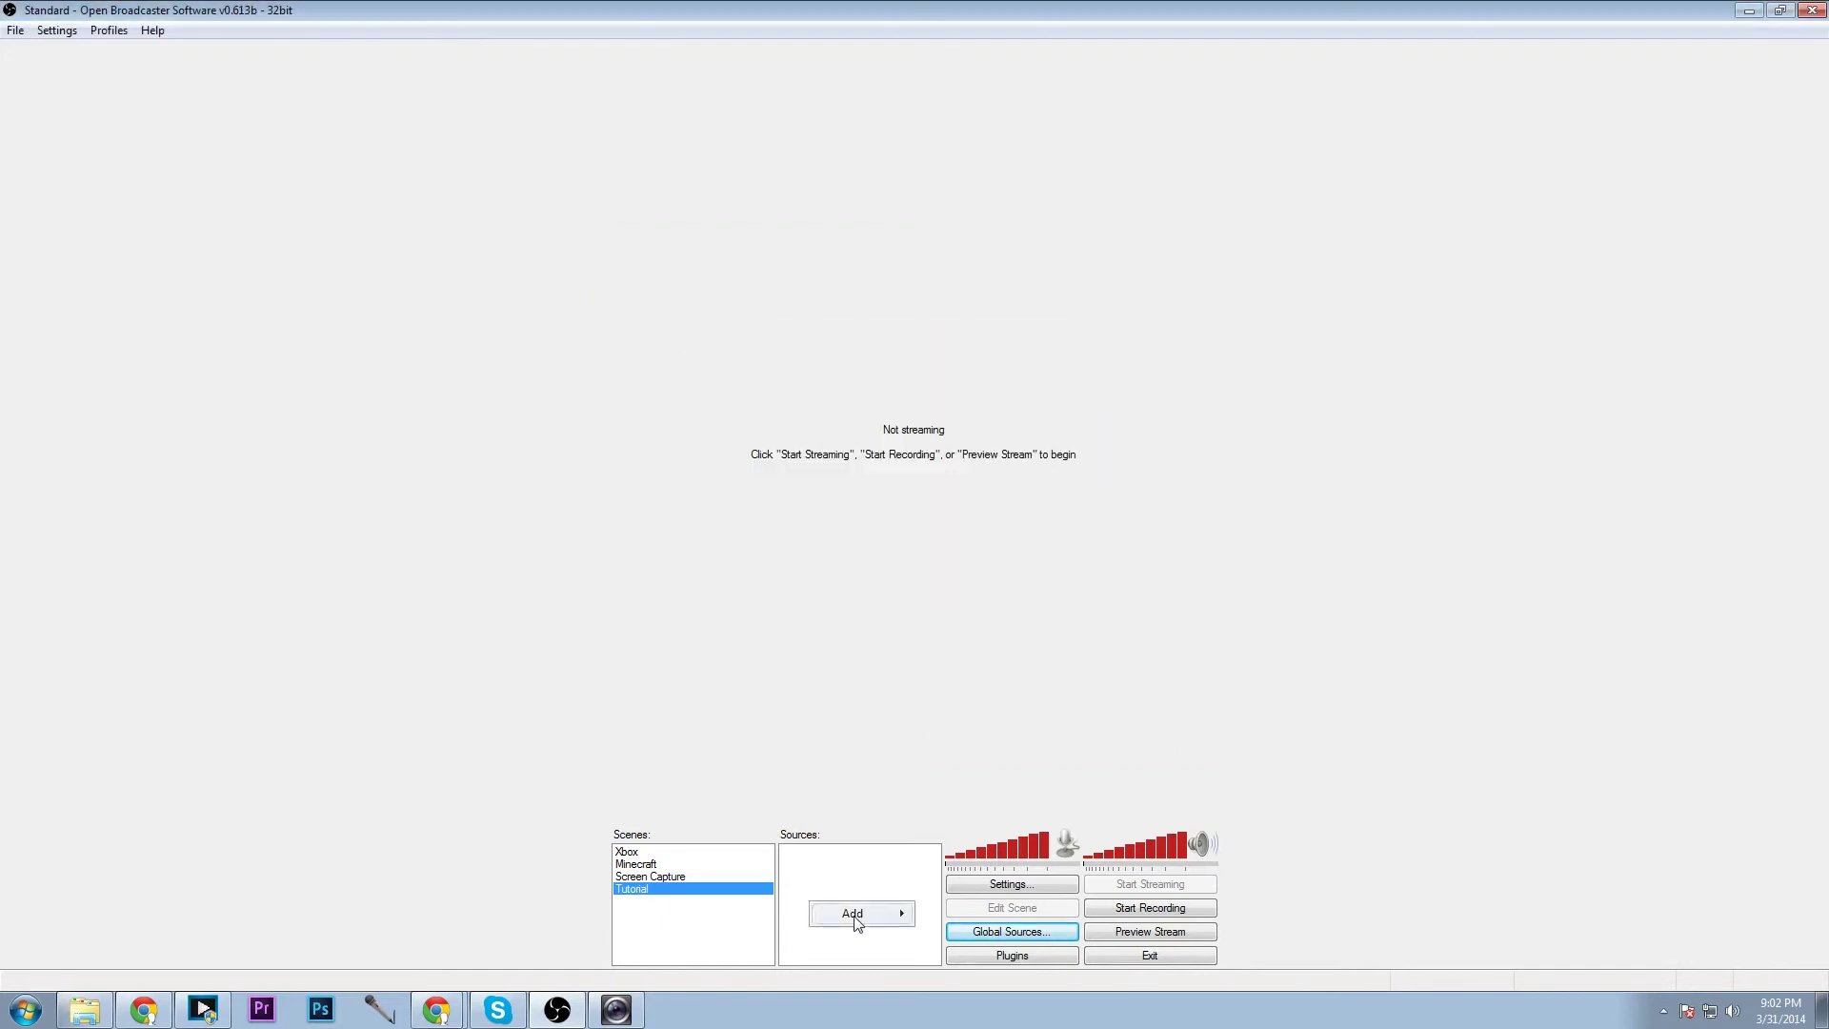
pyautogui.moveTo(876, 917)
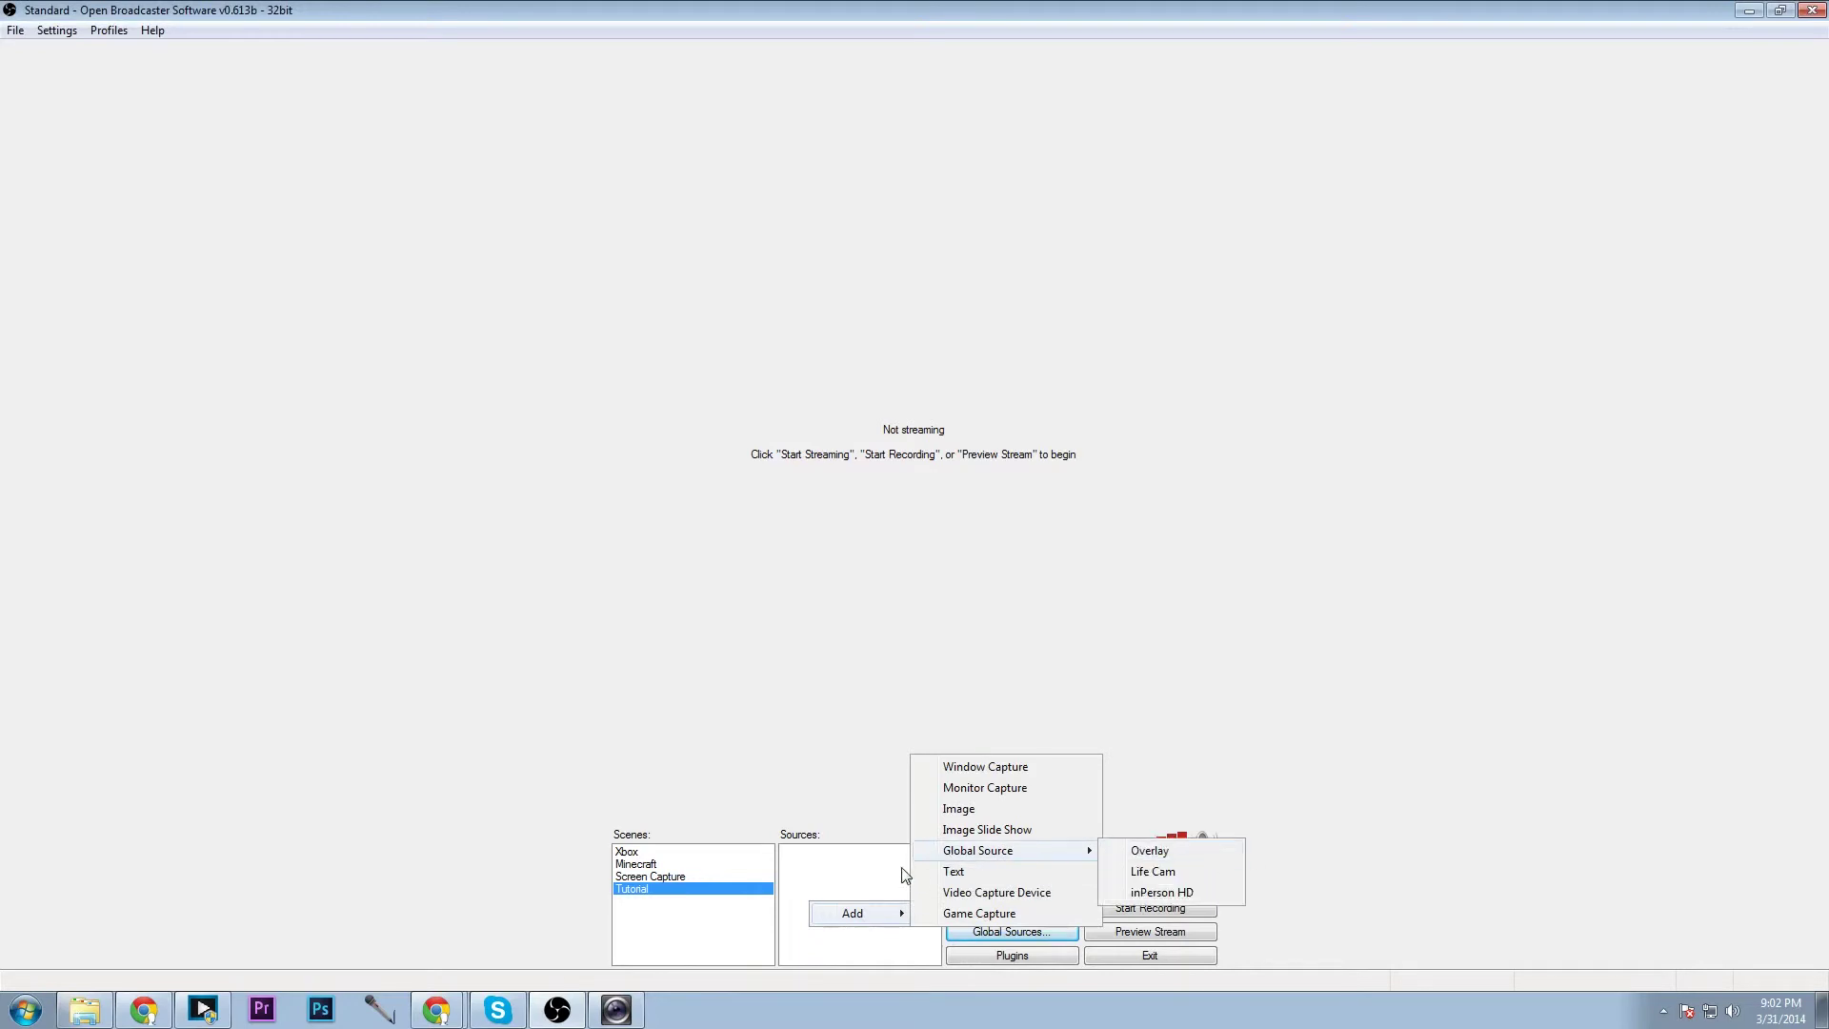
pyautogui.click(892, 880)
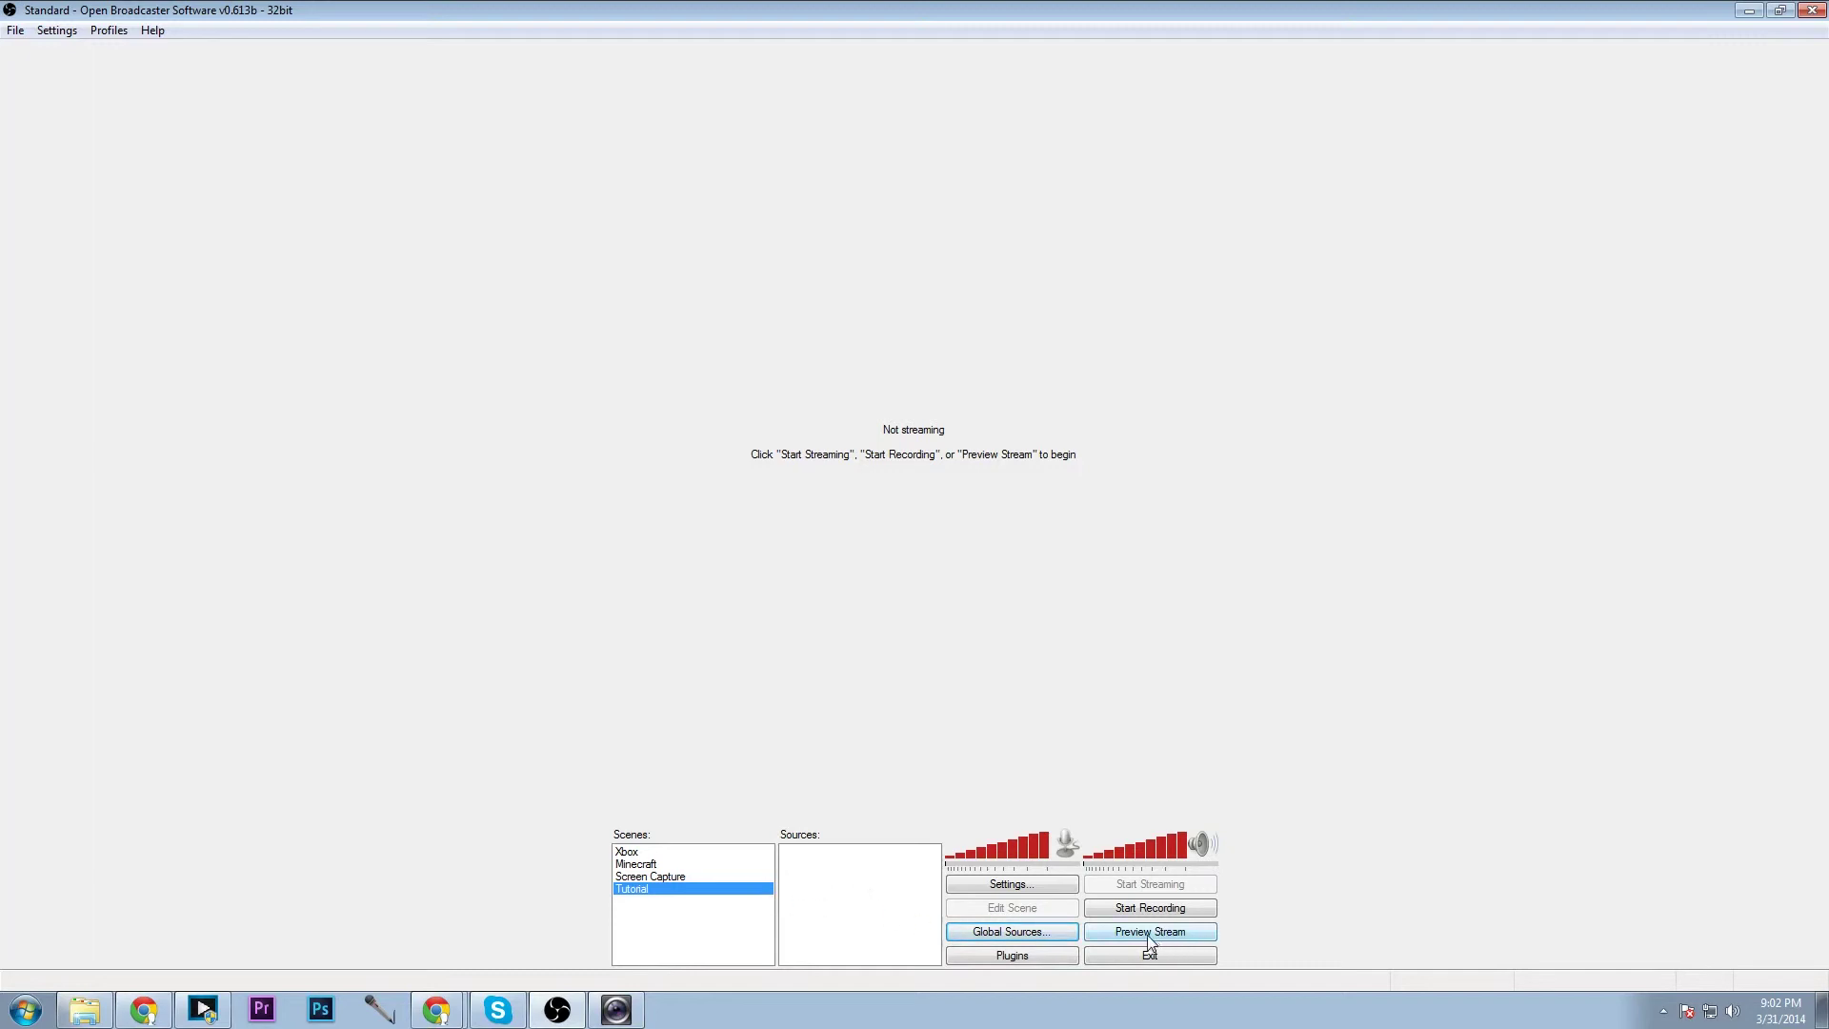
# Add a Video Capture Device source with its default name and settings
pyautogui.rightClick(876, 888)
pyautogui.moveTo(896, 897)
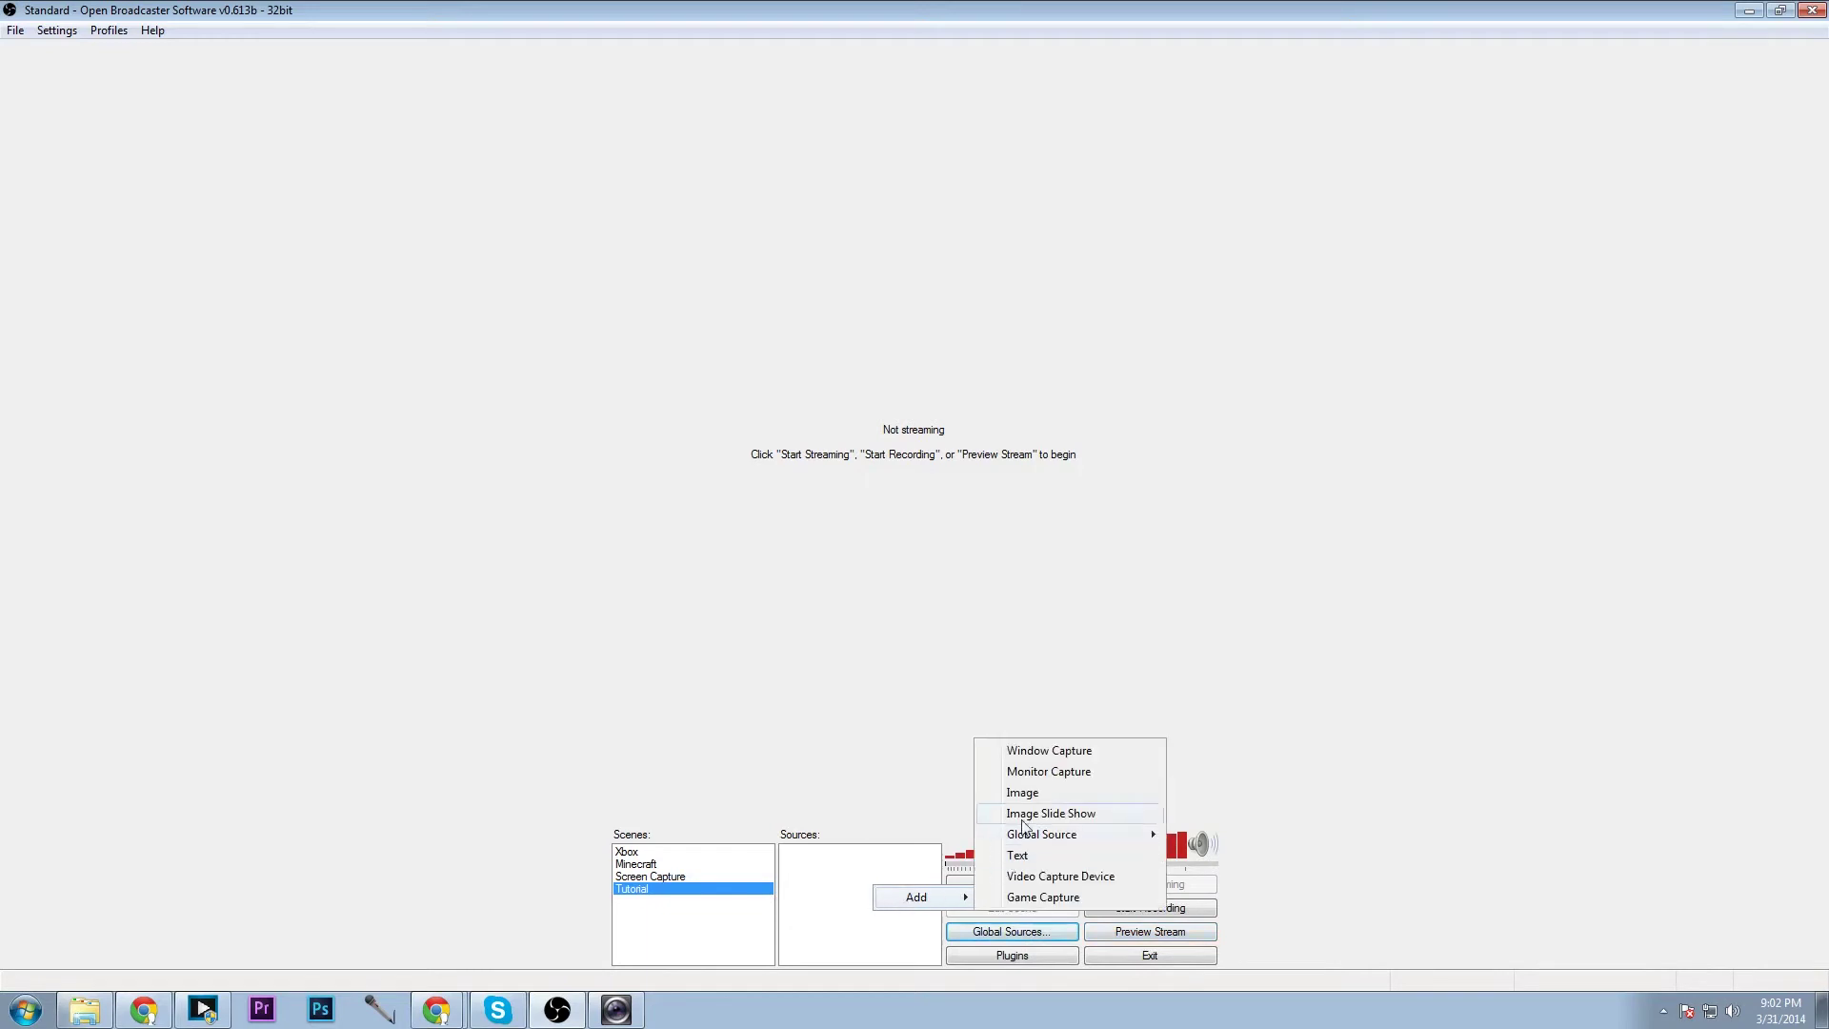
pyautogui.click(1059, 875)
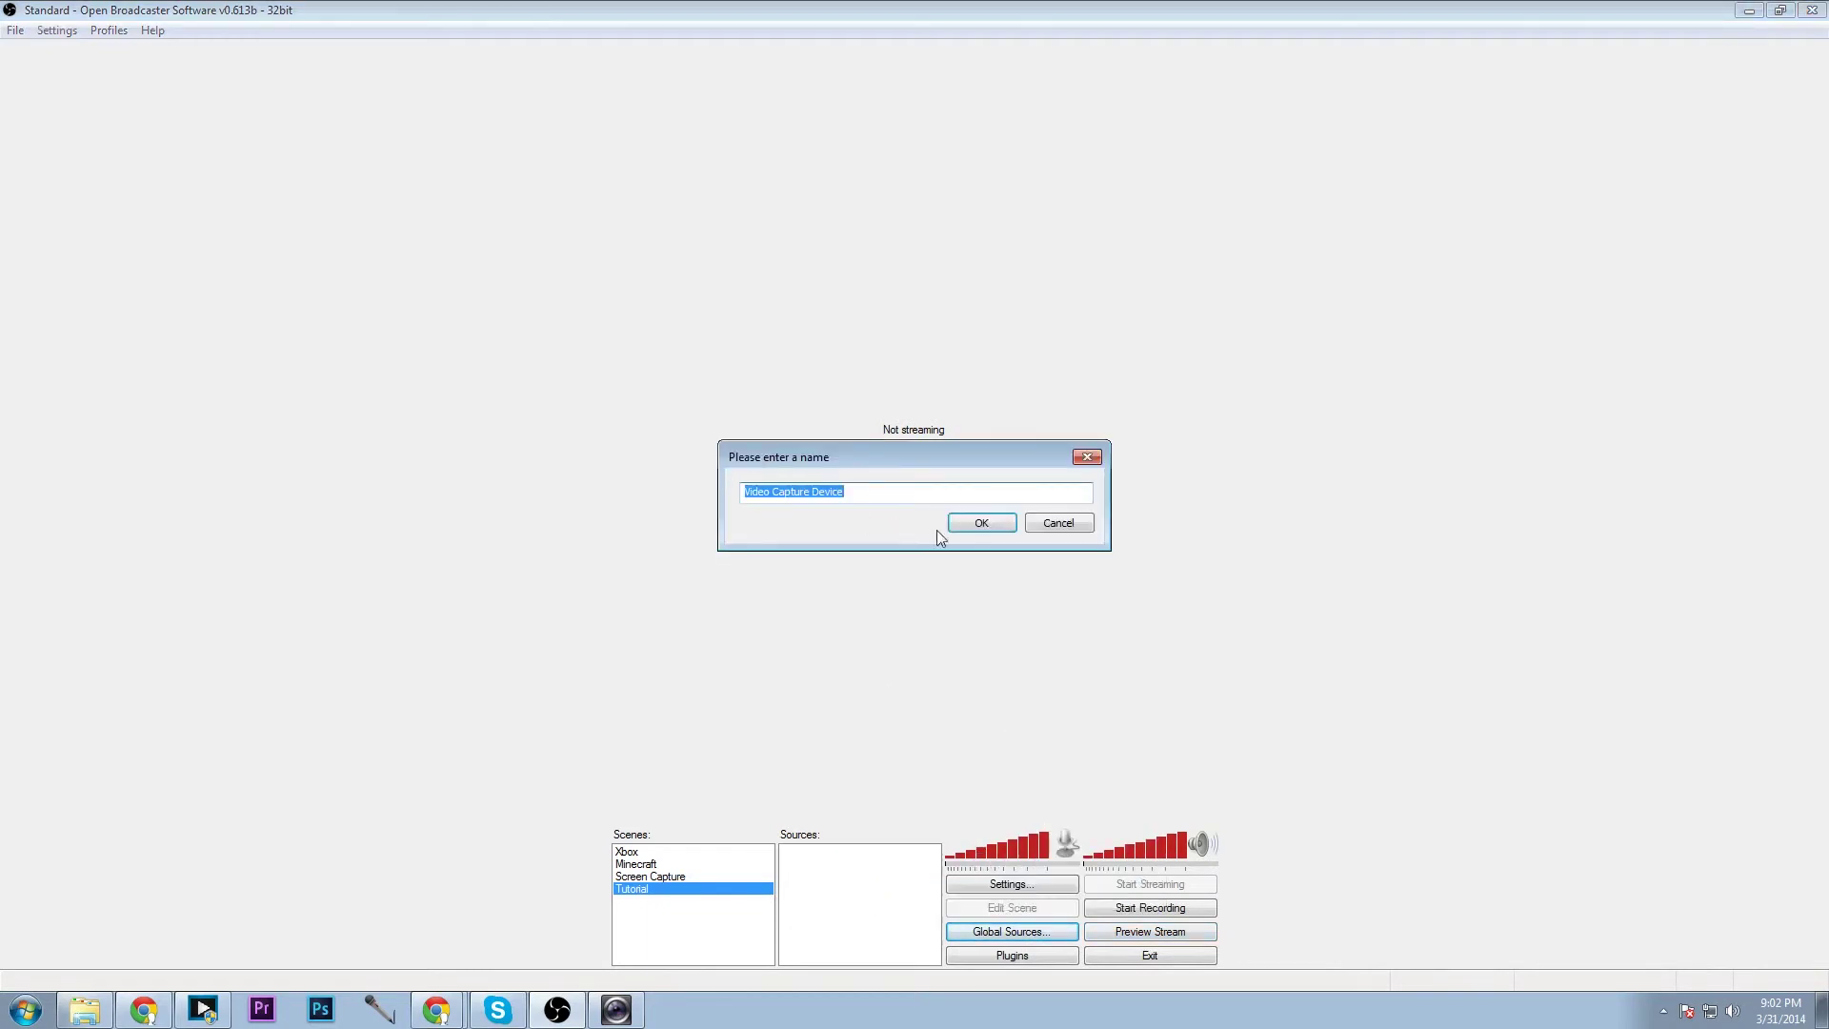
pyautogui.click(971, 524)
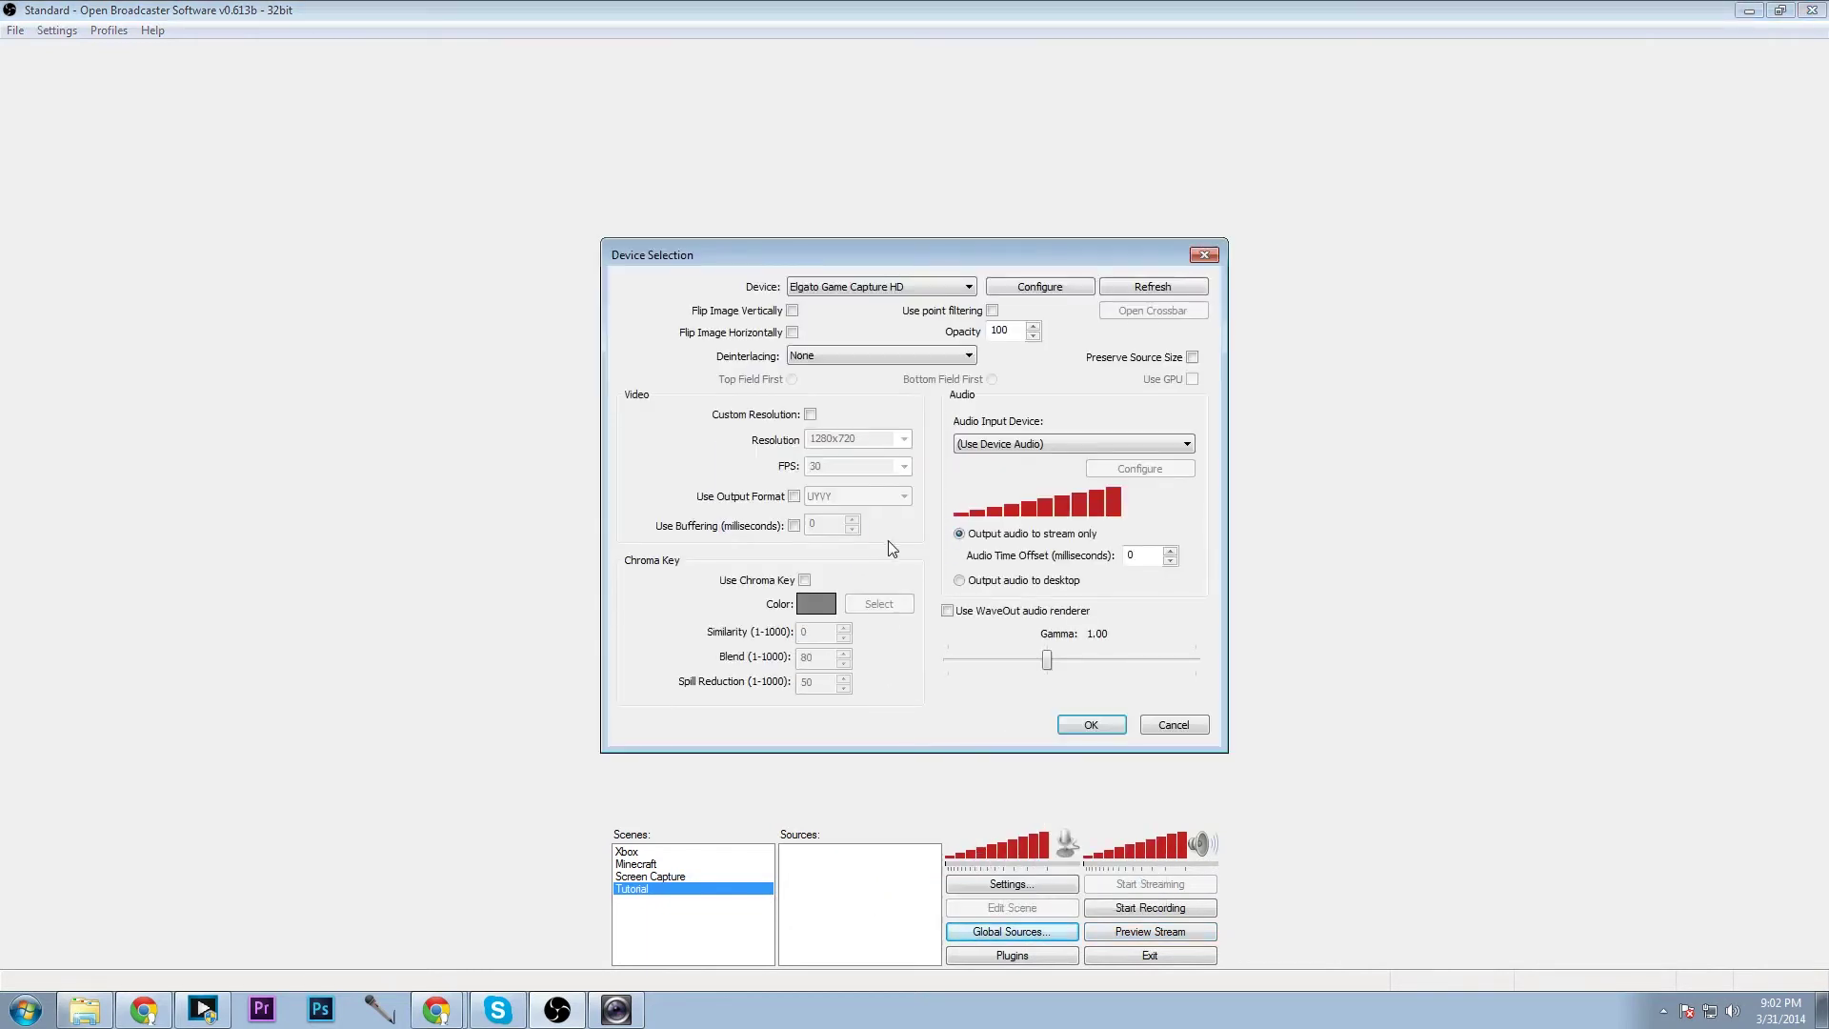
pyautogui.click(1094, 734)
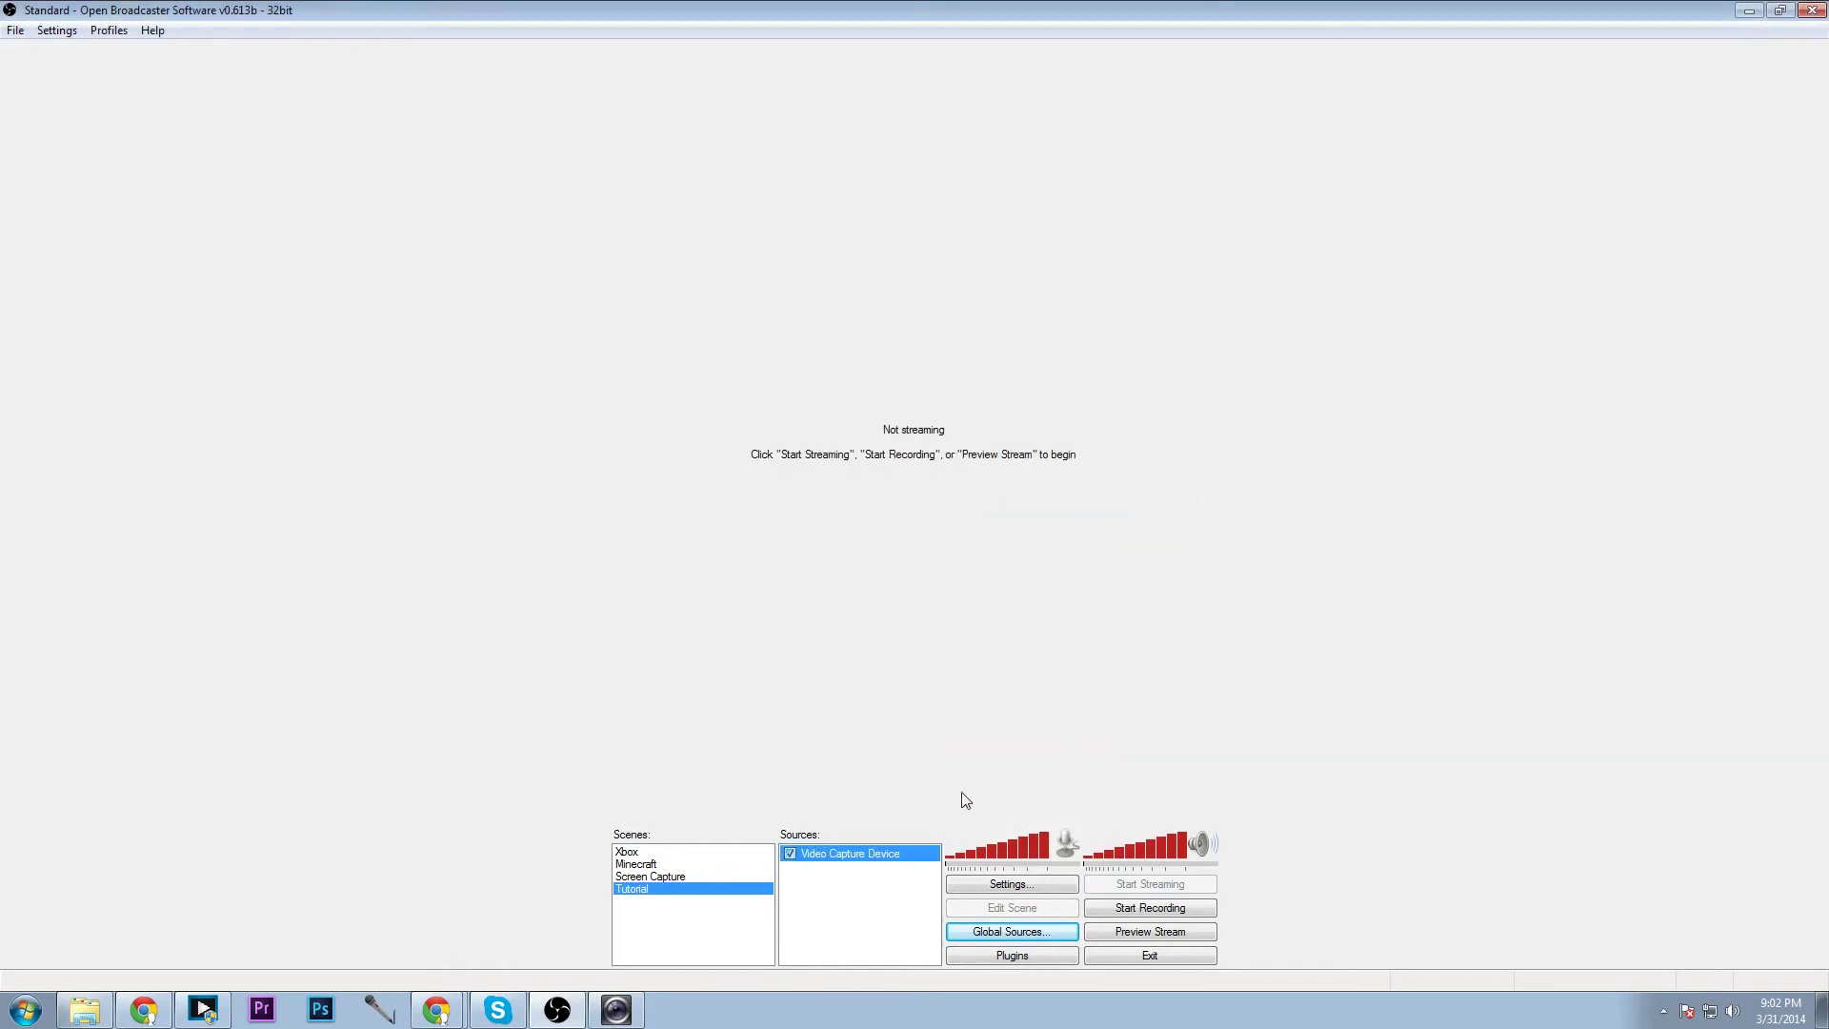
# Add an Image source using the overlay file from Pictures > Twitch > Overlays Files
pyautogui.rightClick(869, 891)
pyautogui.moveTo(910, 899)
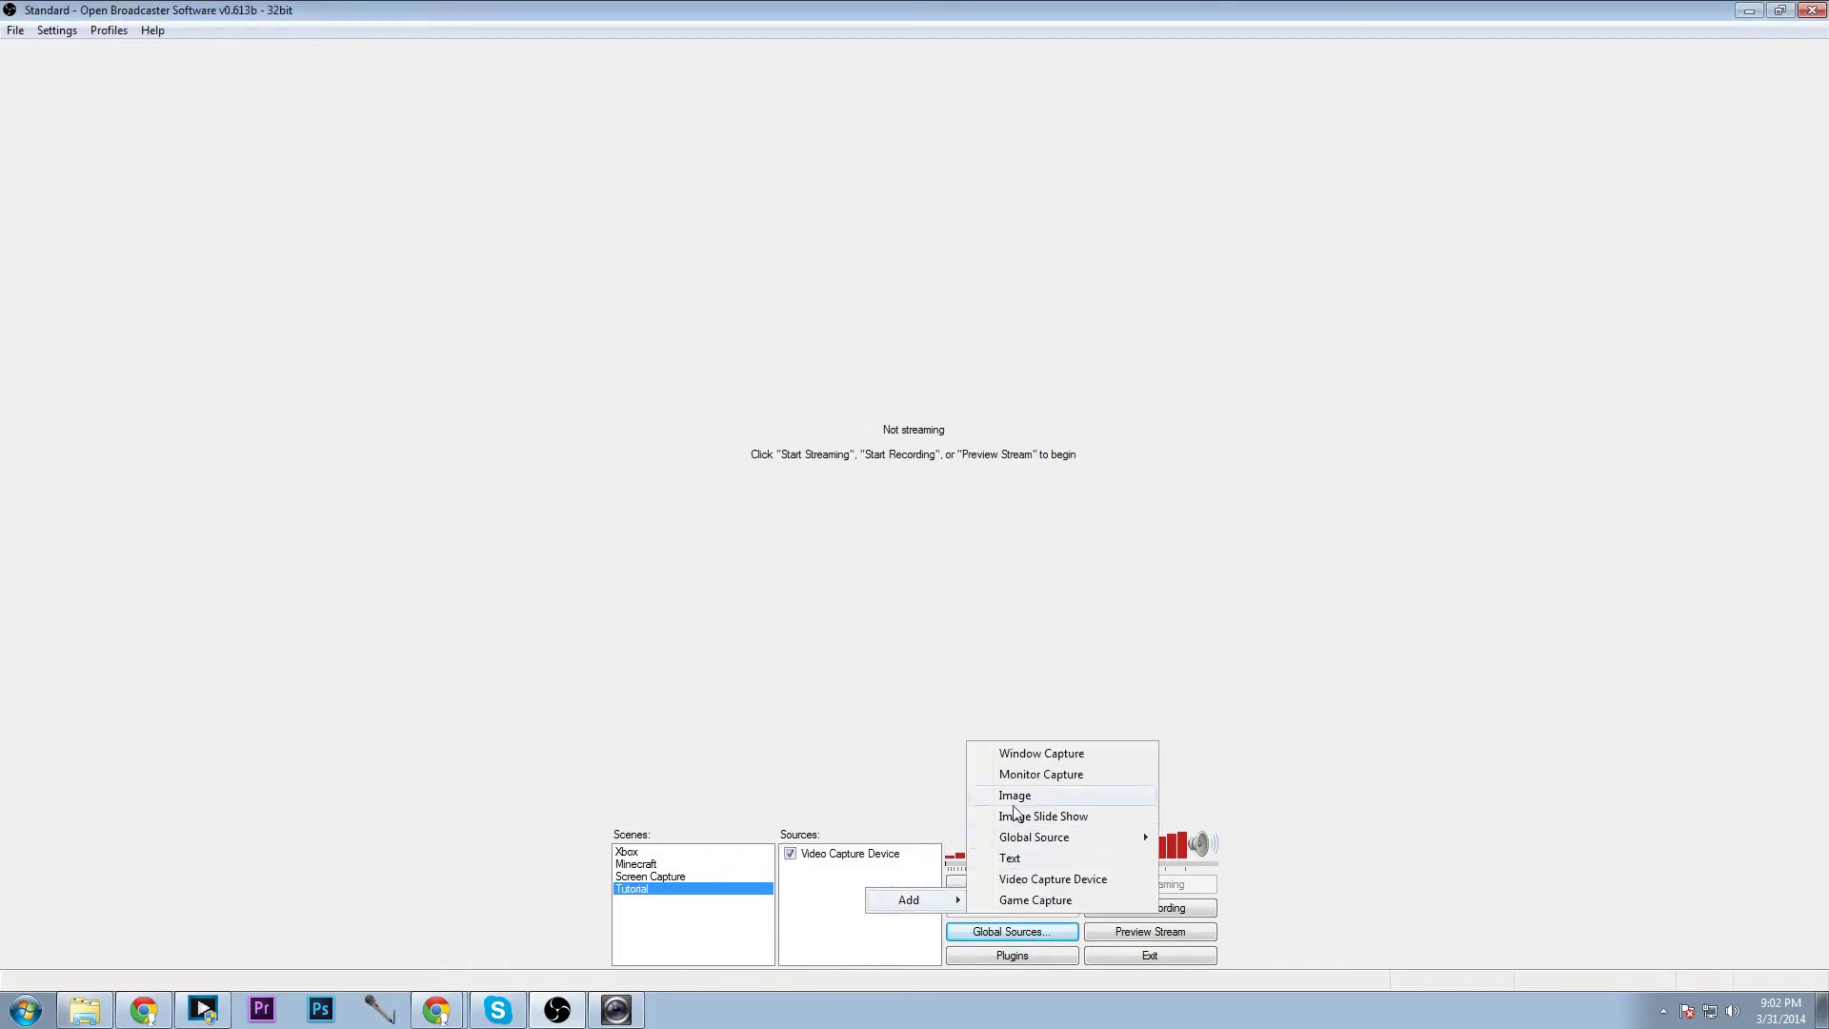
pyautogui.click(1014, 804)
pyautogui.click(953, 524)
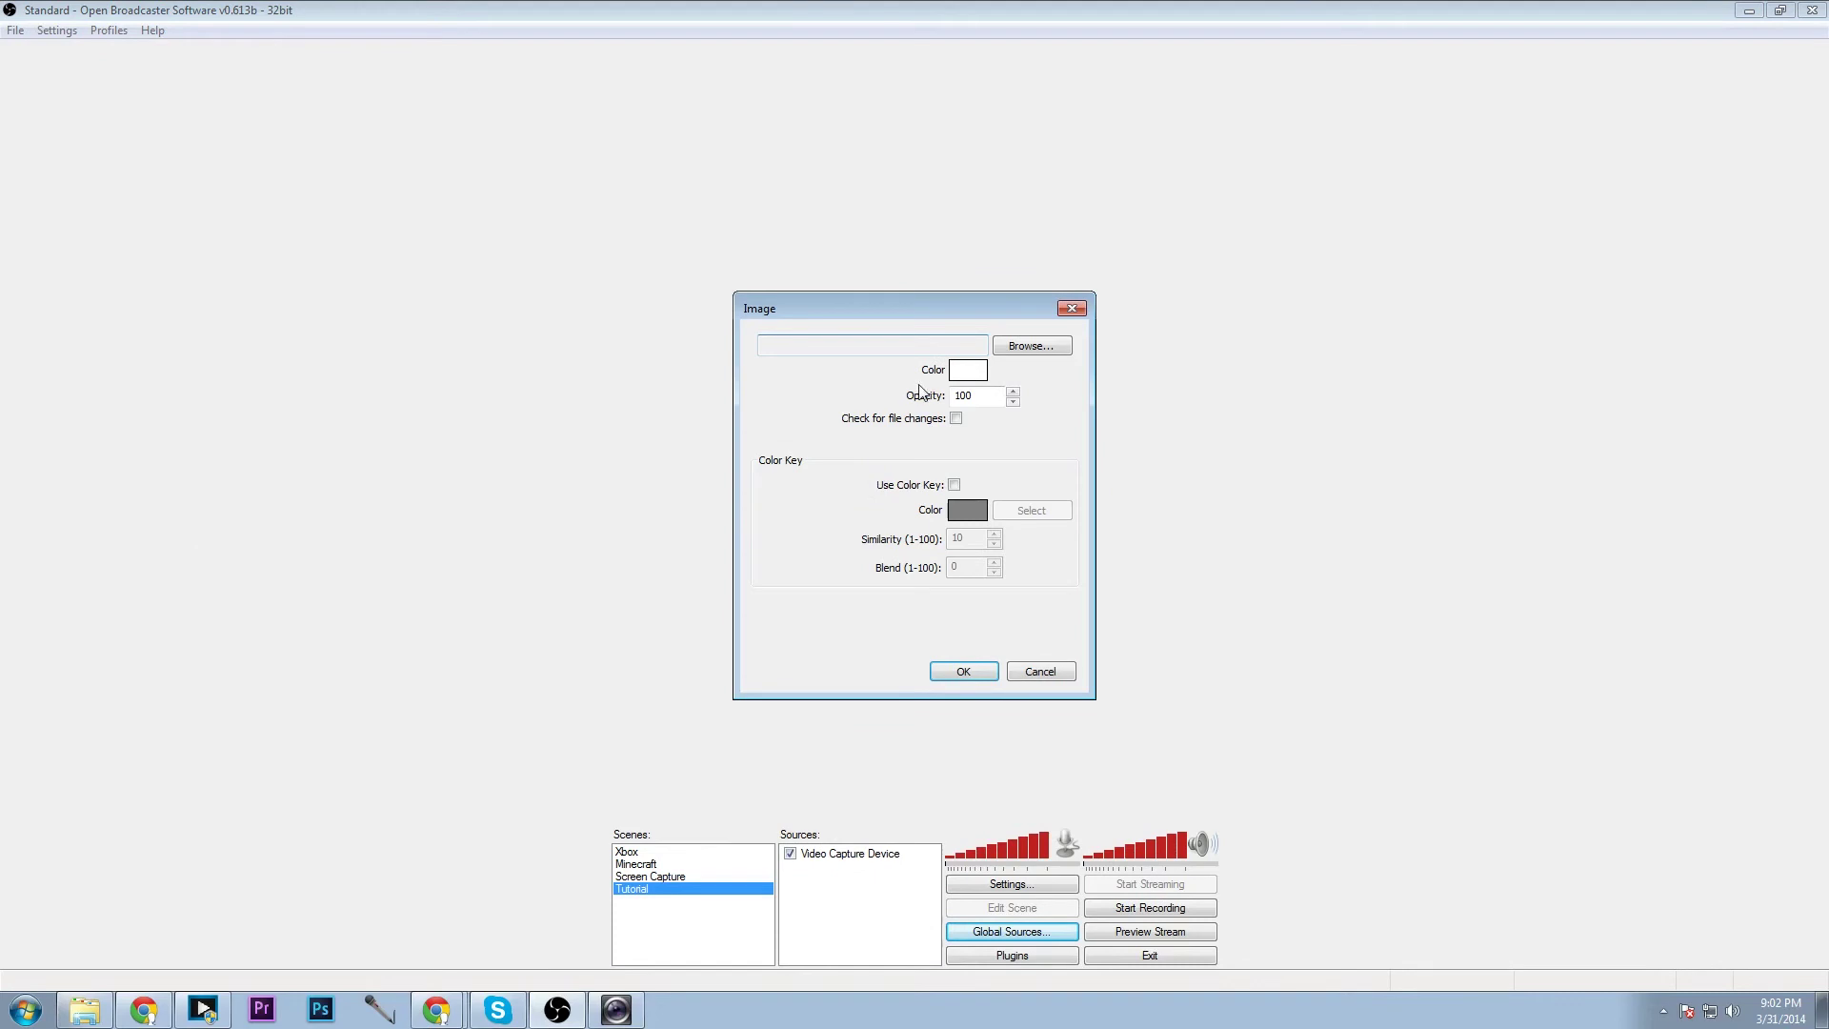
pyautogui.click(1017, 348)
pyautogui.click(801, 611)
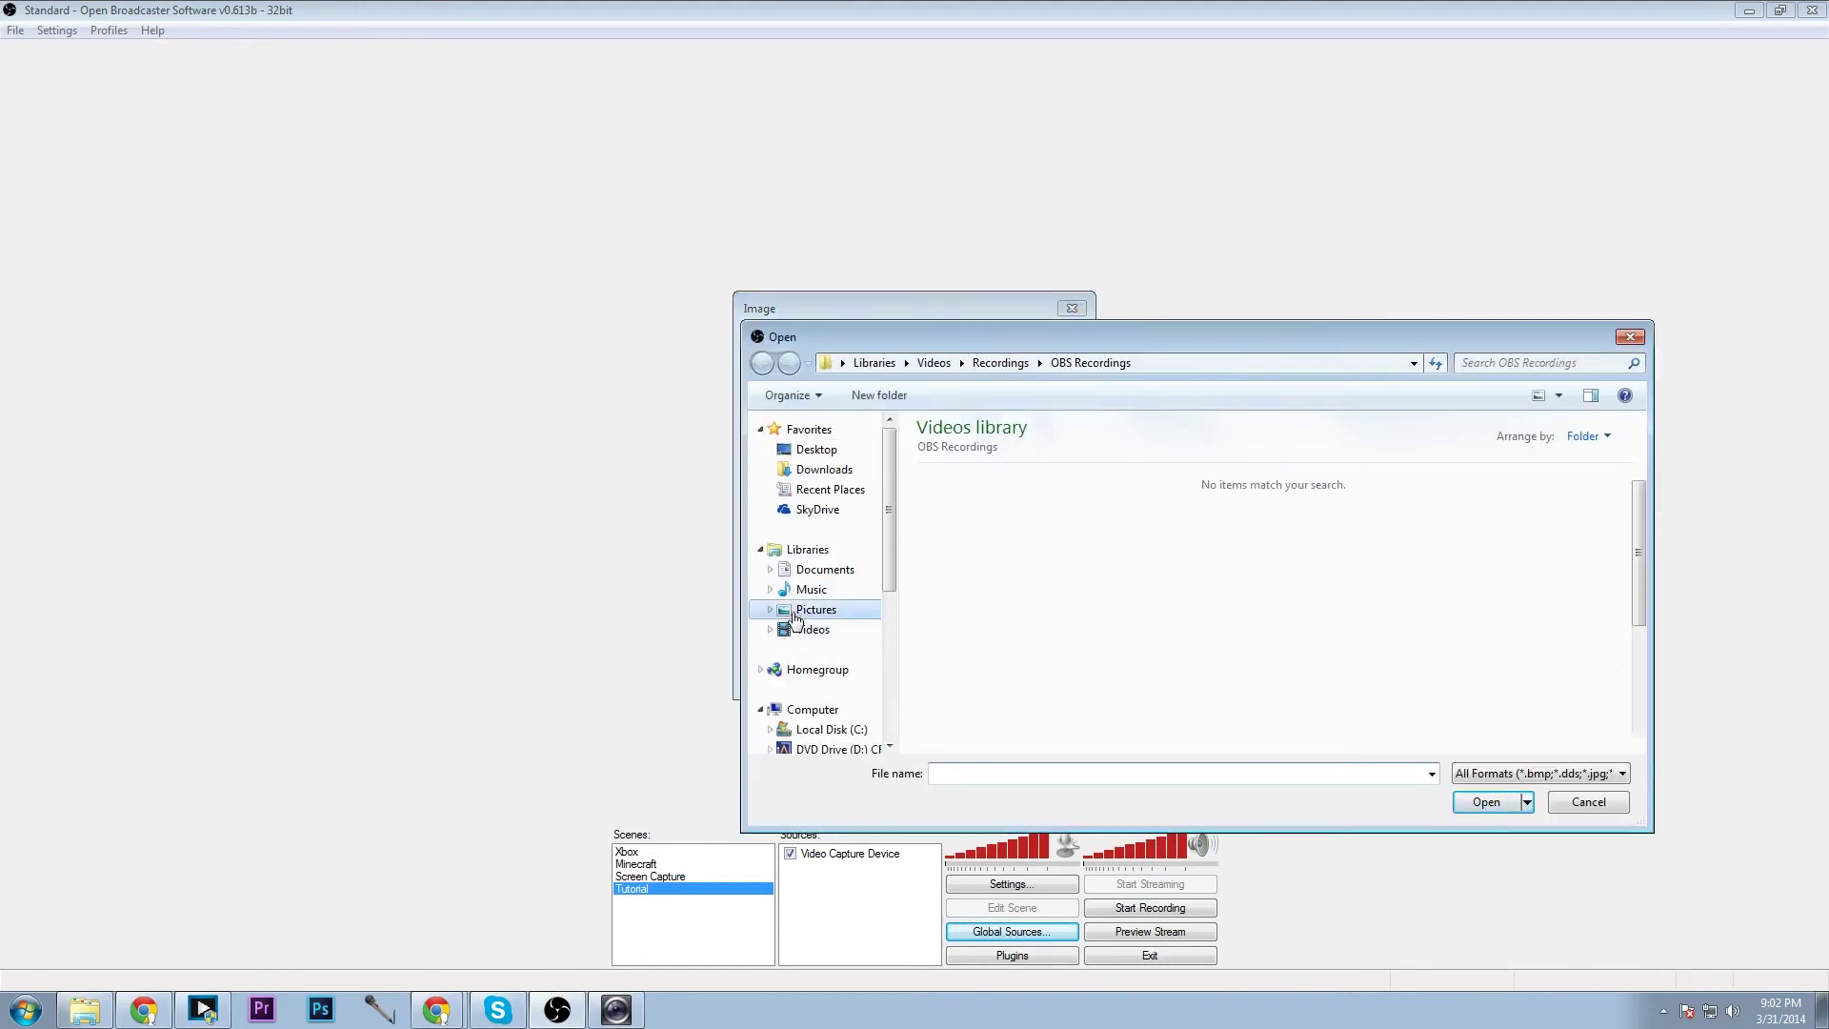
pyautogui.doubleClick(1088, 679)
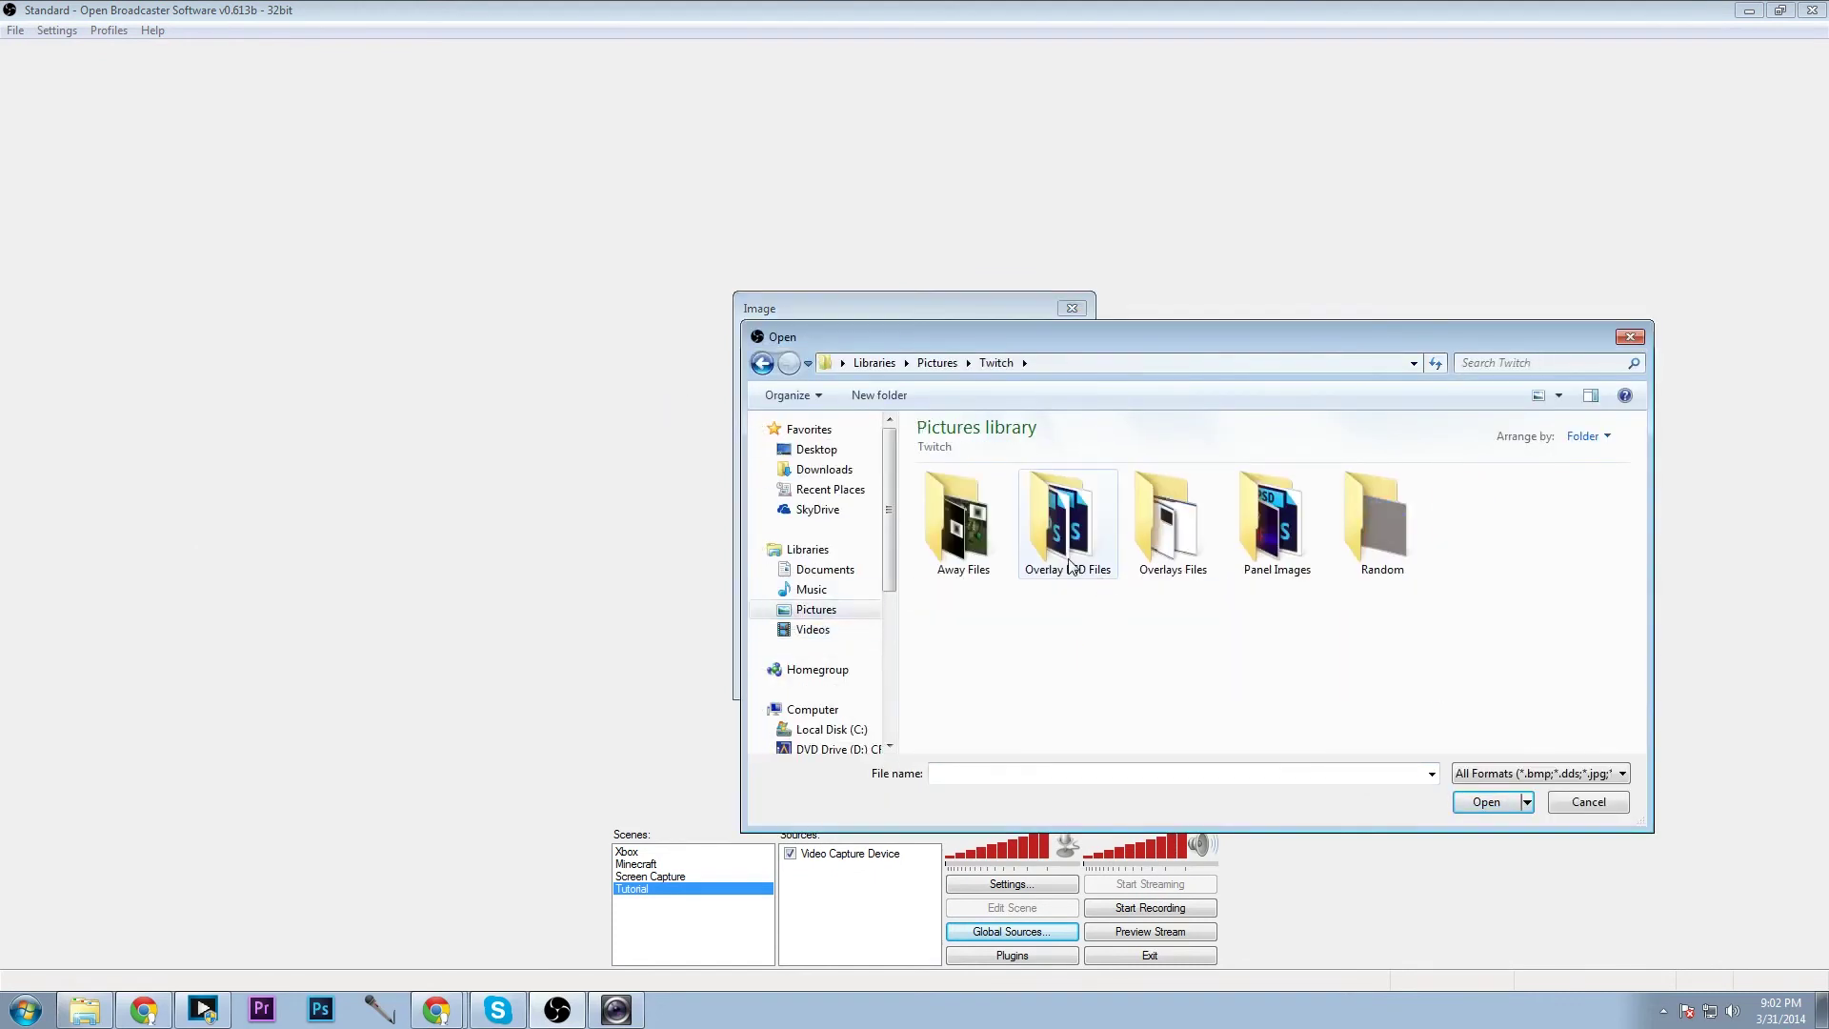
pyautogui.doubleClick(1156, 531)
pyautogui.doubleClick(1243, 505)
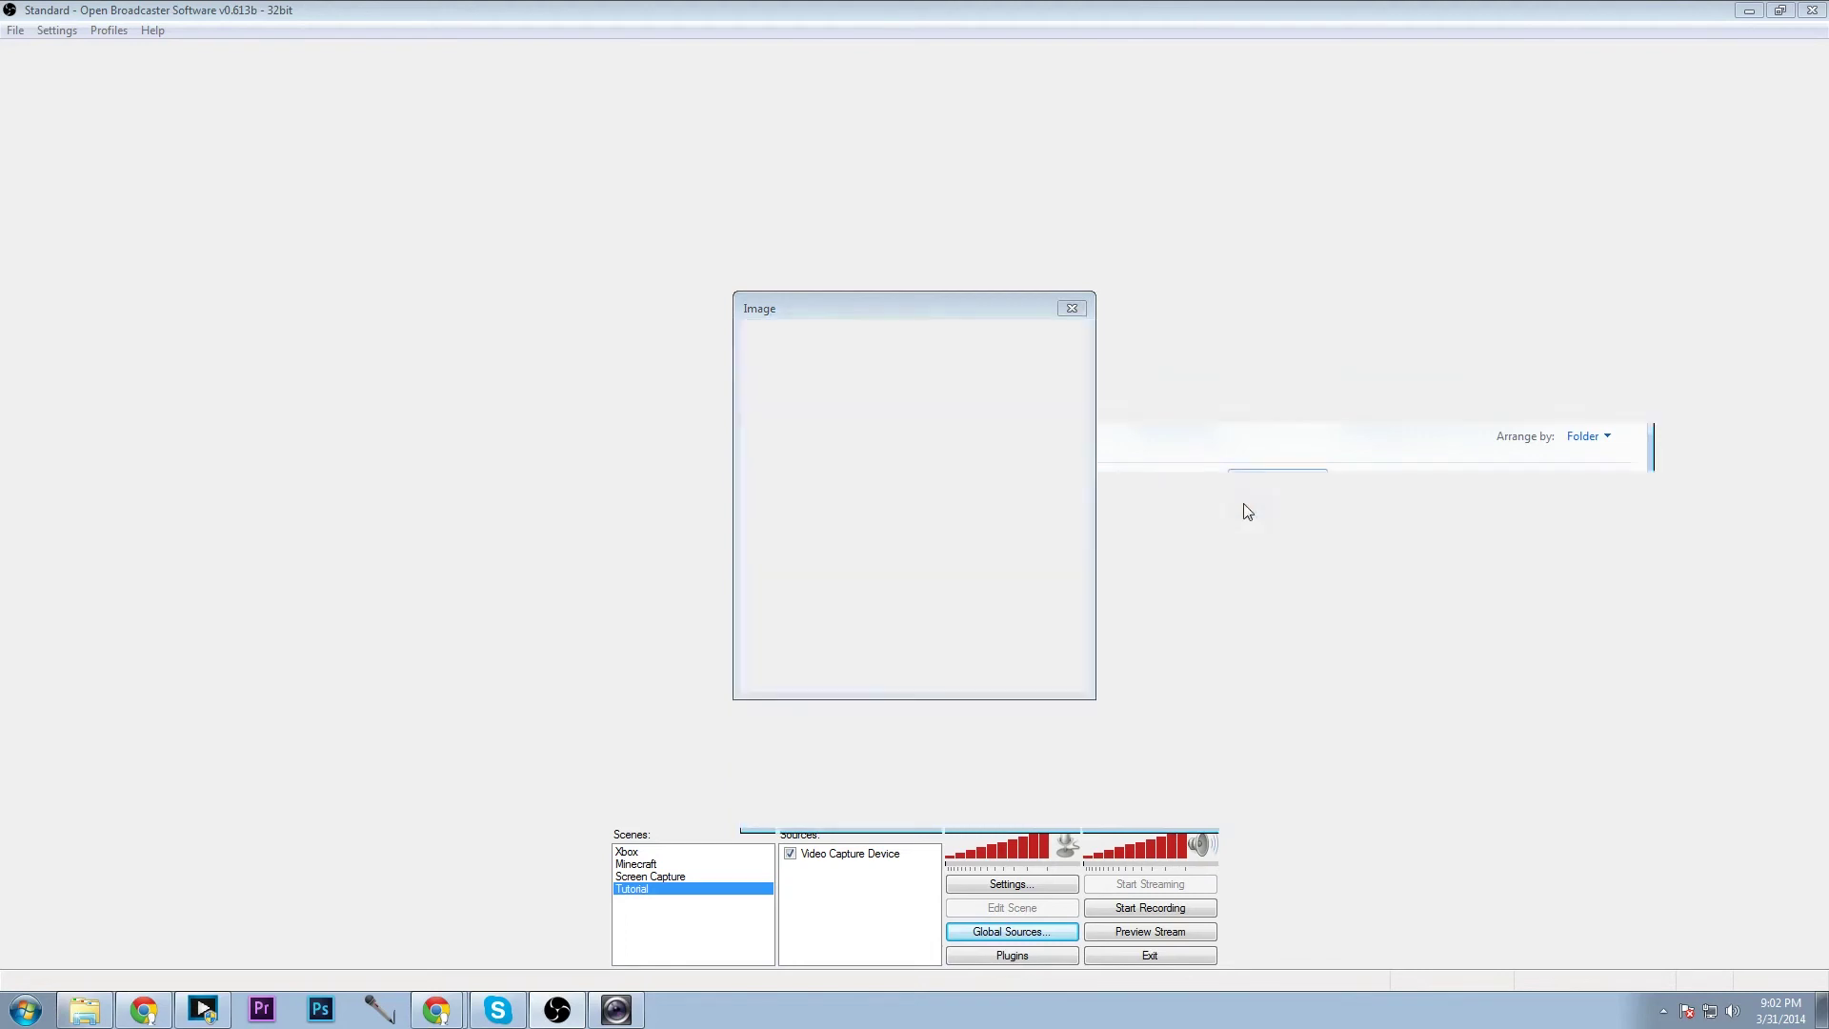
pyautogui.click(970, 673)
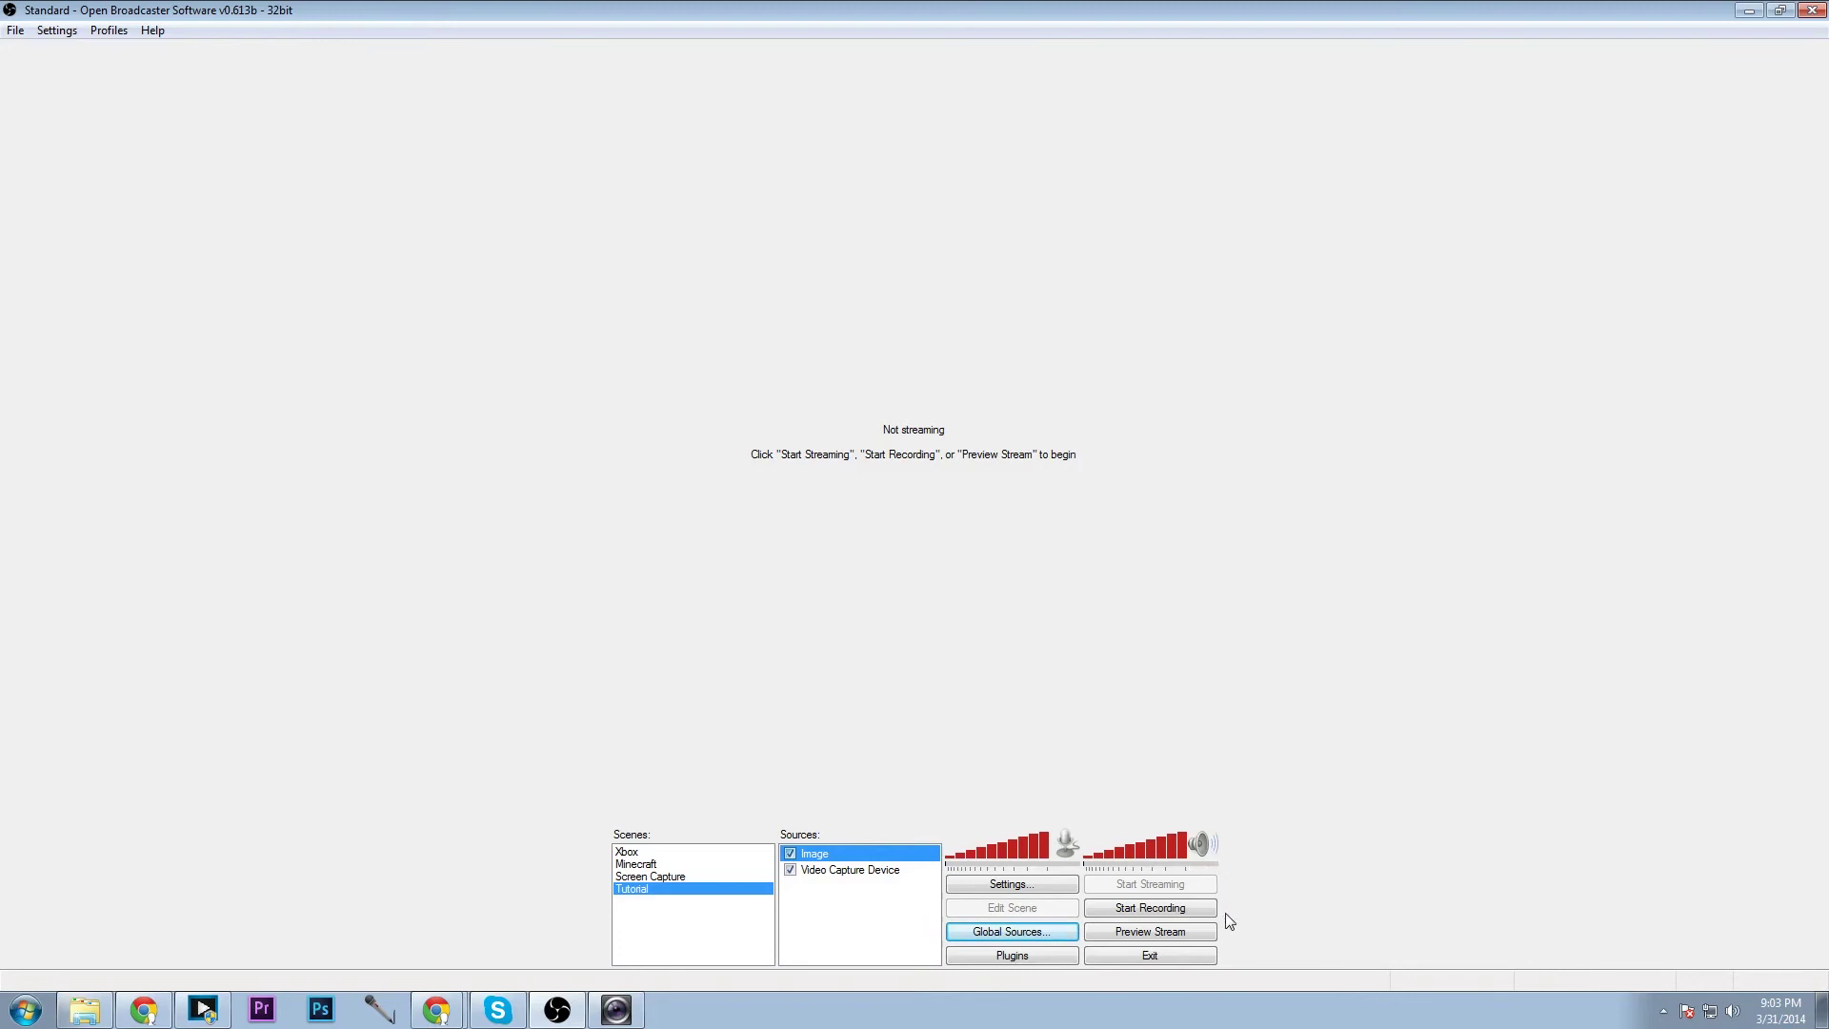
# Preview the Tutorial scene with scene editing on and stretch the Video Capture Device to fill it
pyautogui.click(1136, 938)
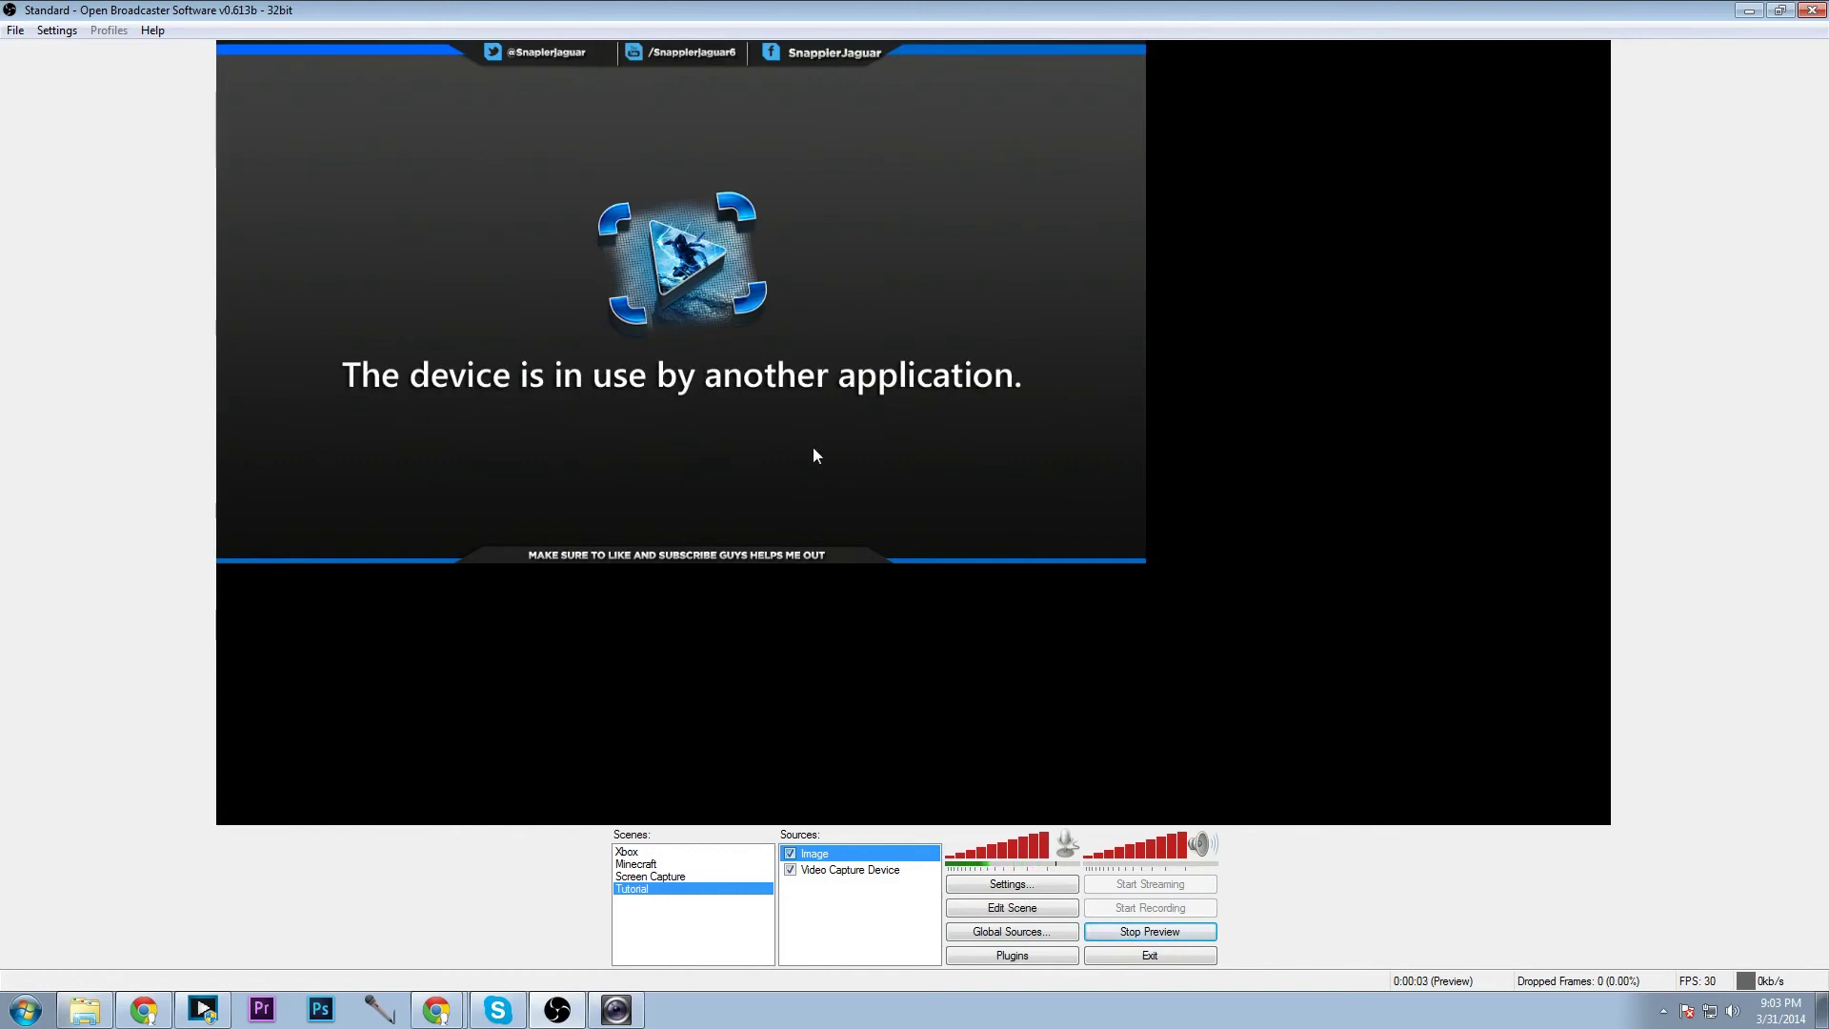
pyautogui.click(837, 870)
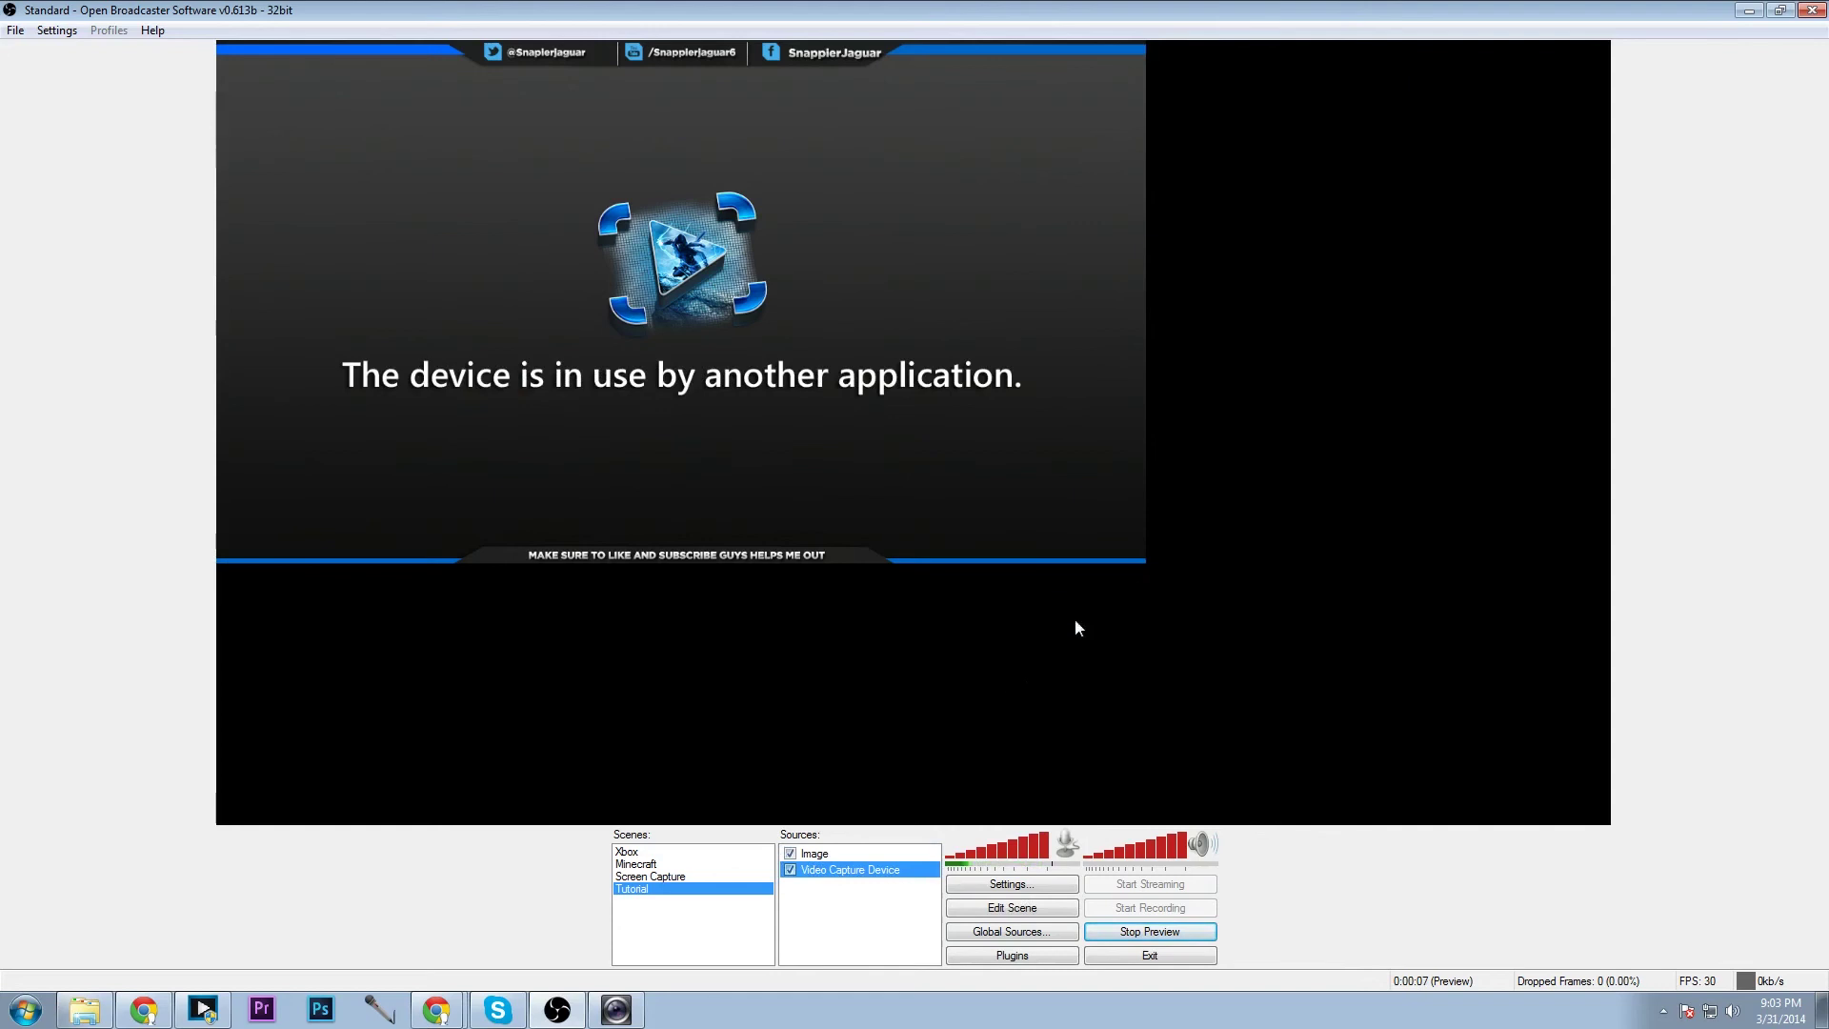
pyautogui.click(979, 914)
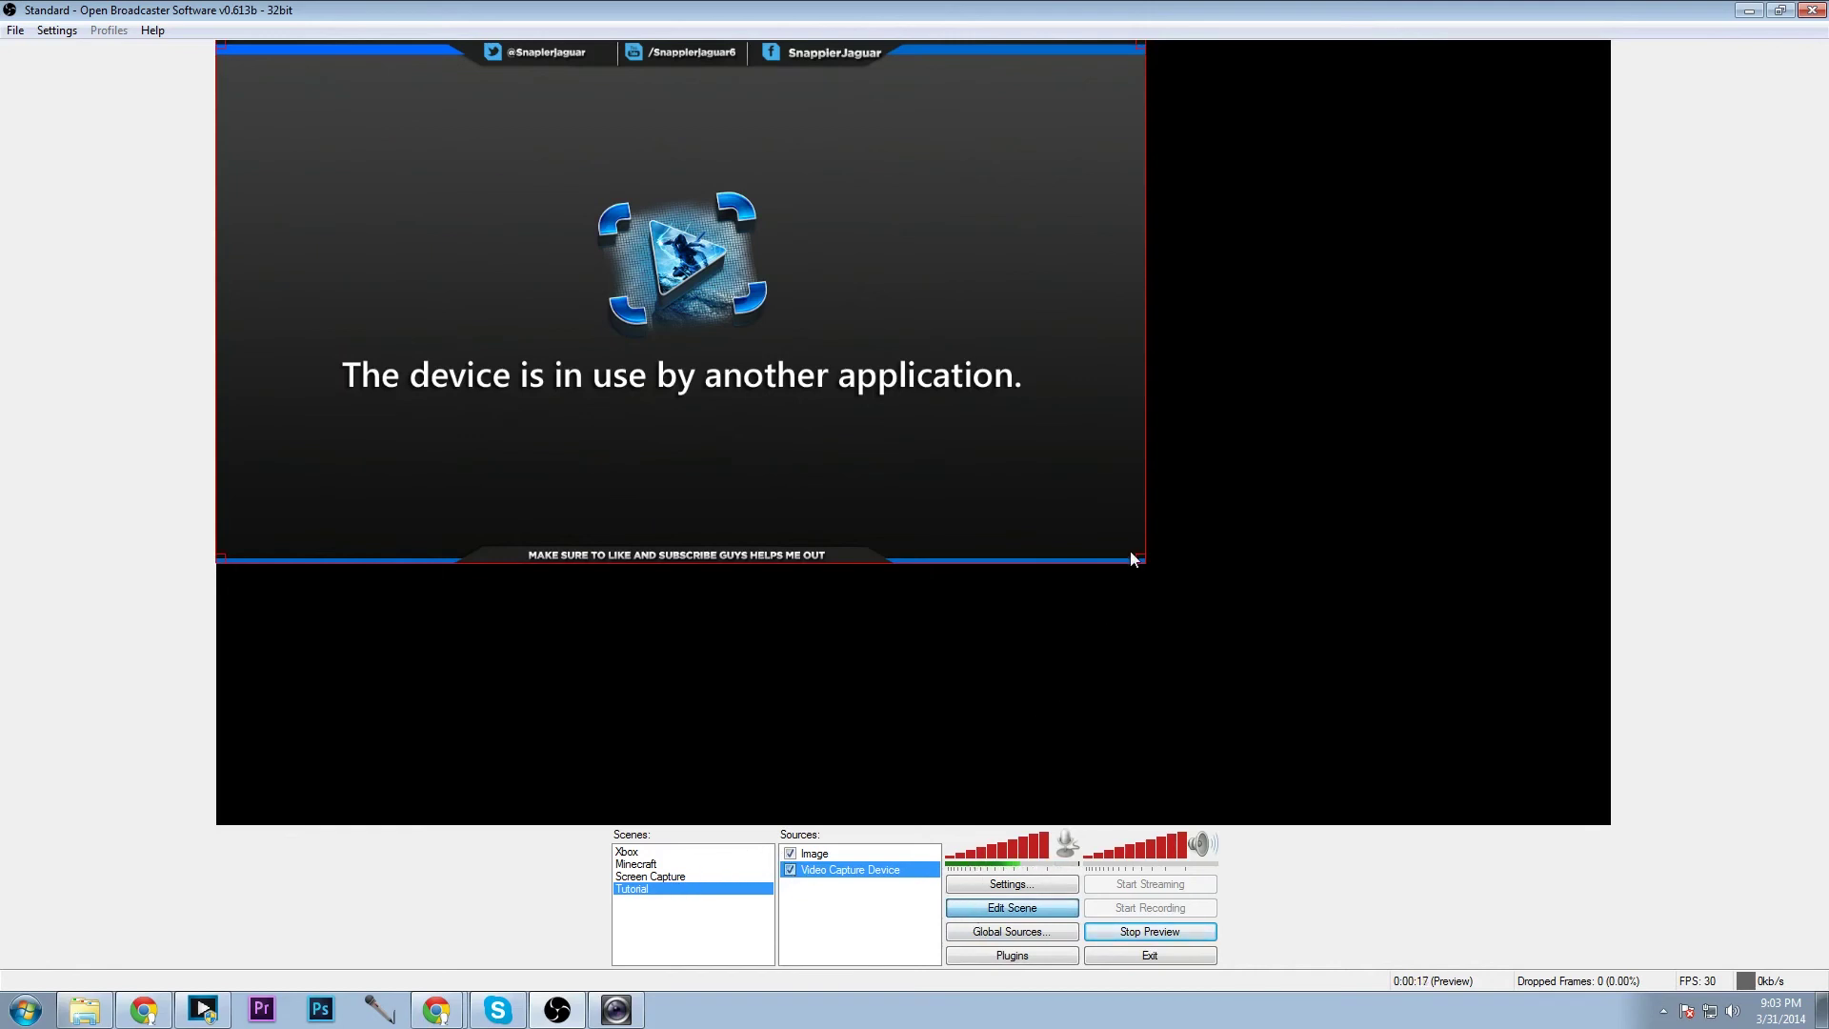
pyautogui.moveTo(1140, 554); pyautogui.dragTo(1589, 817)
# Stretch the Twitch overlay Image to fill the preview, then stop previewing
pyautogui.click(800, 856)
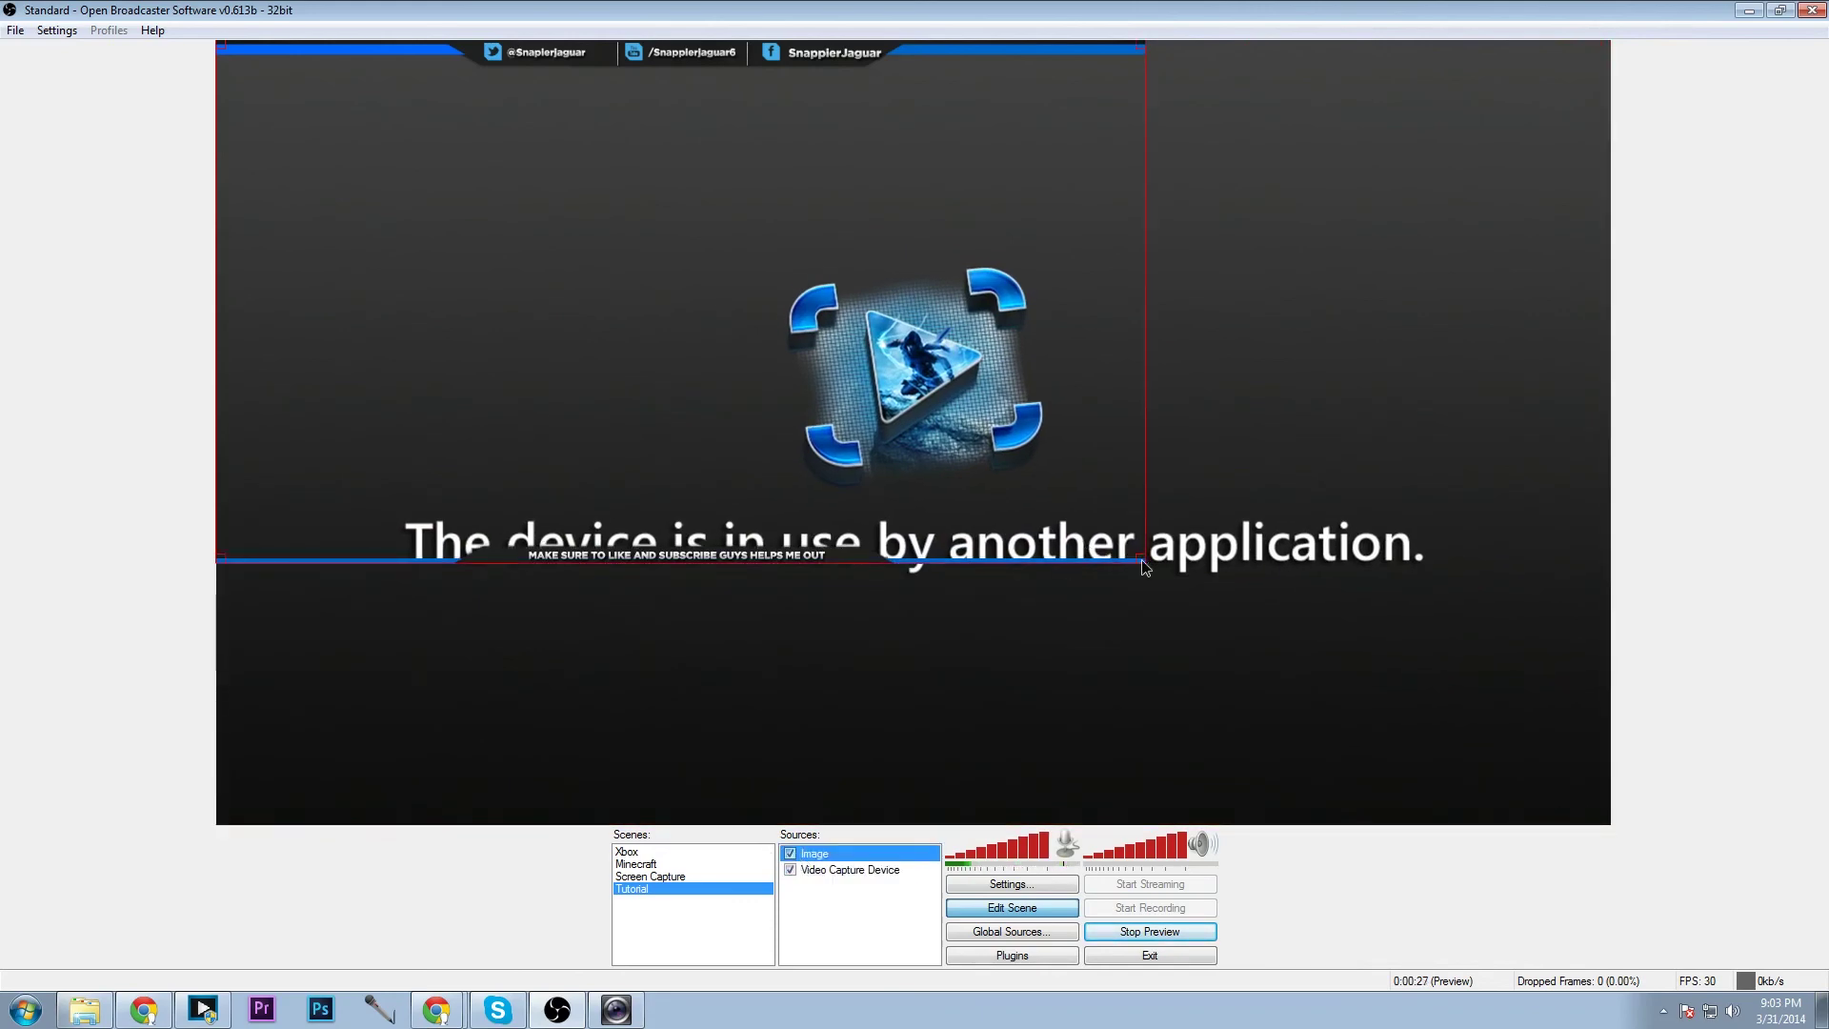
pyautogui.moveTo(1143, 561); pyautogui.dragTo(1597, 781)
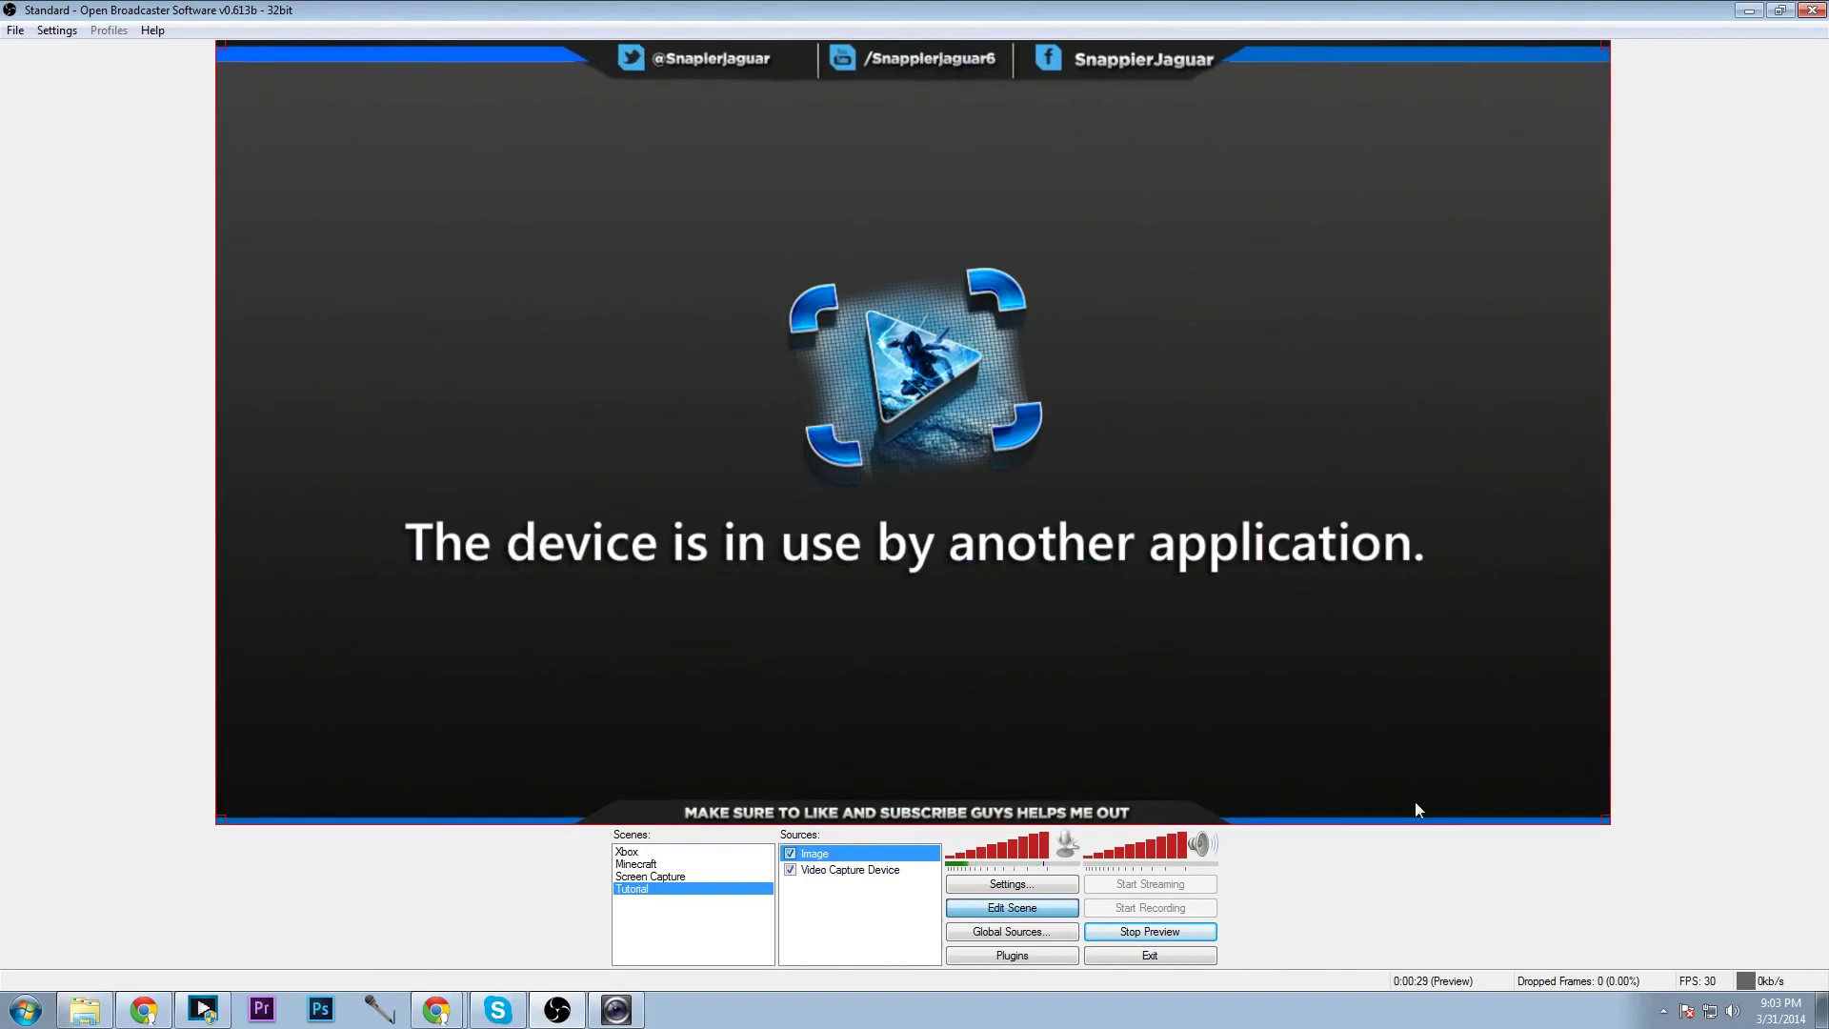
pyautogui.click(817, 921)
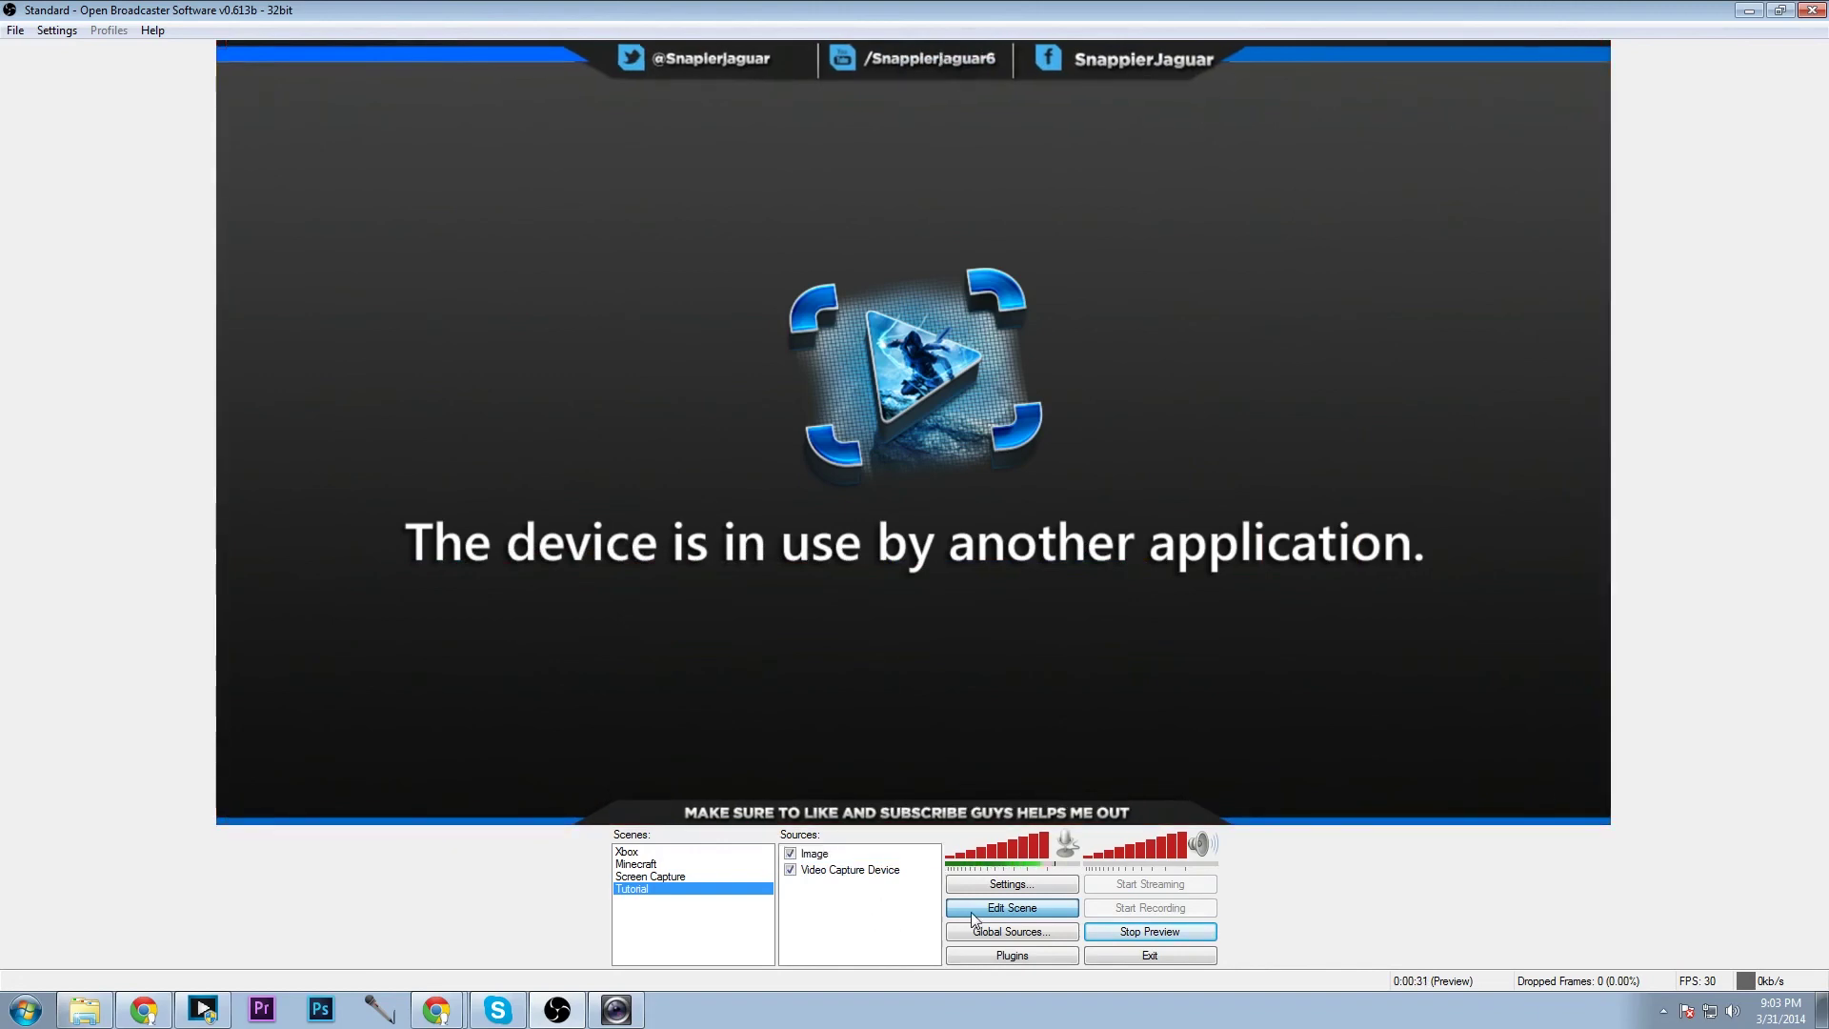
pyautogui.click(1116, 935)
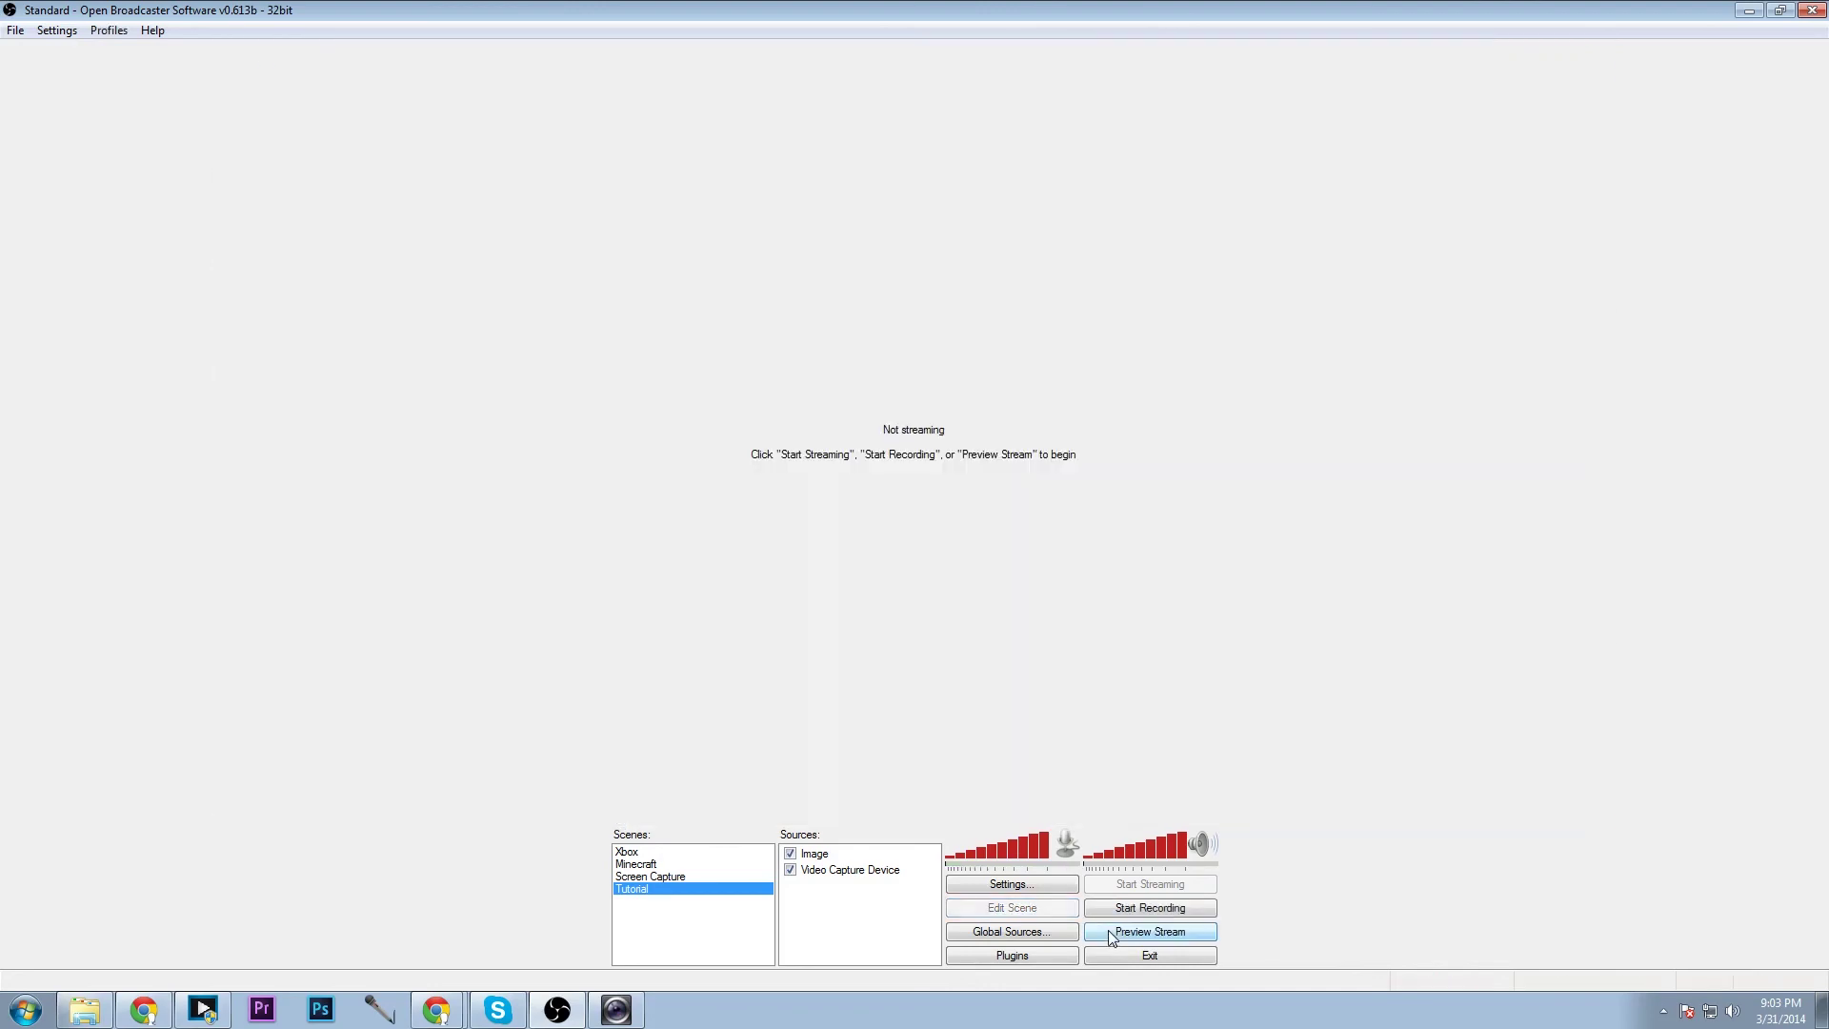